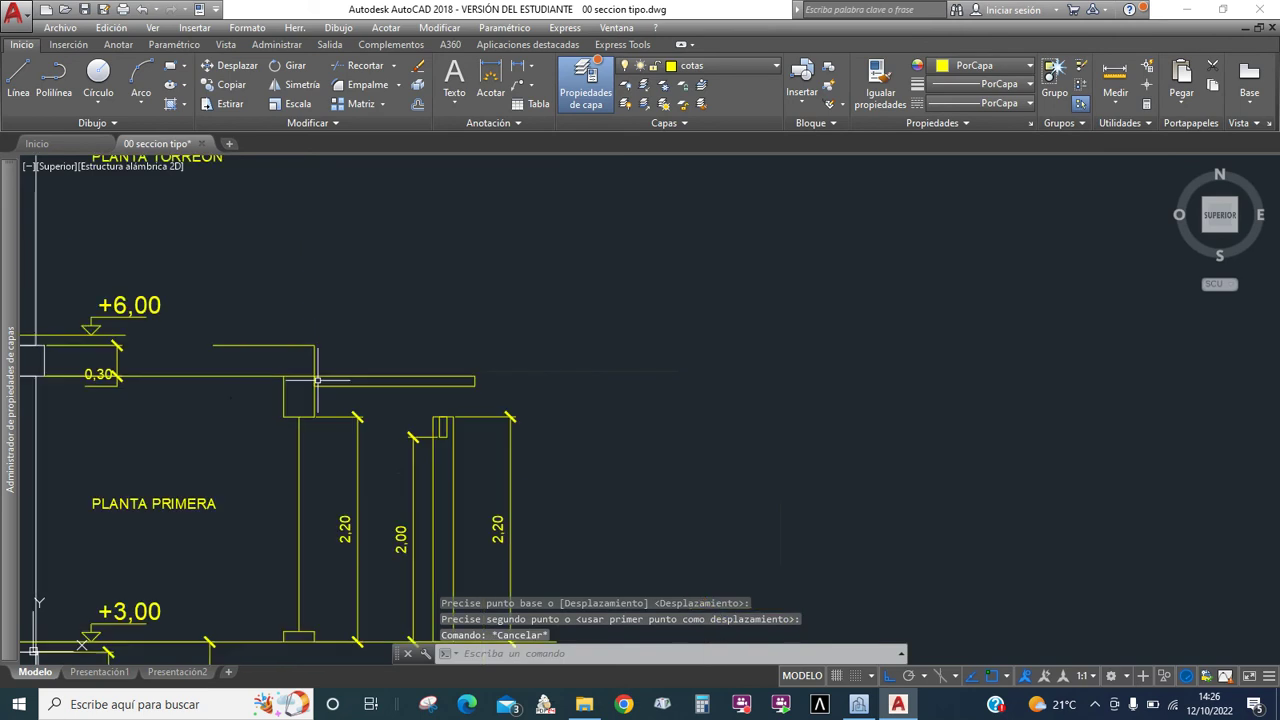
# Step: Stretch the top edge of the outer pillar on the first floor up to the underside of the projecting roof slab
pyautogui.scroll(3, 423, 410)
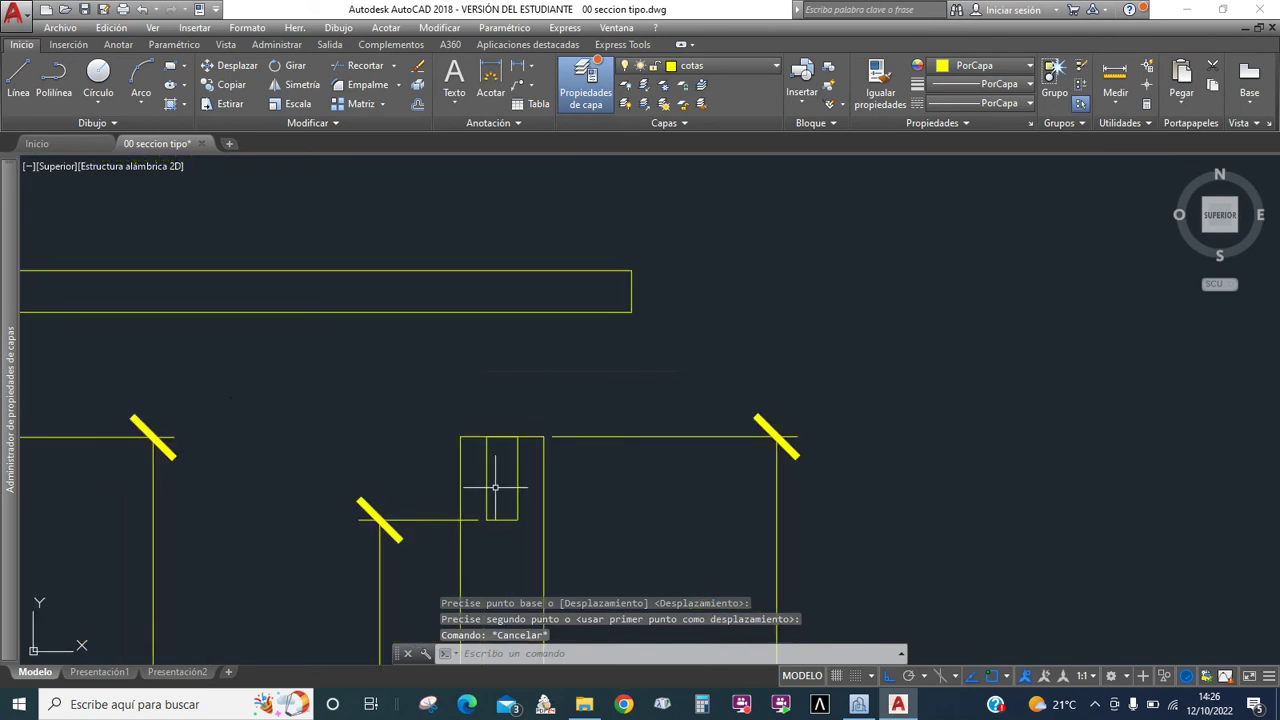
pyautogui.click(471, 437)
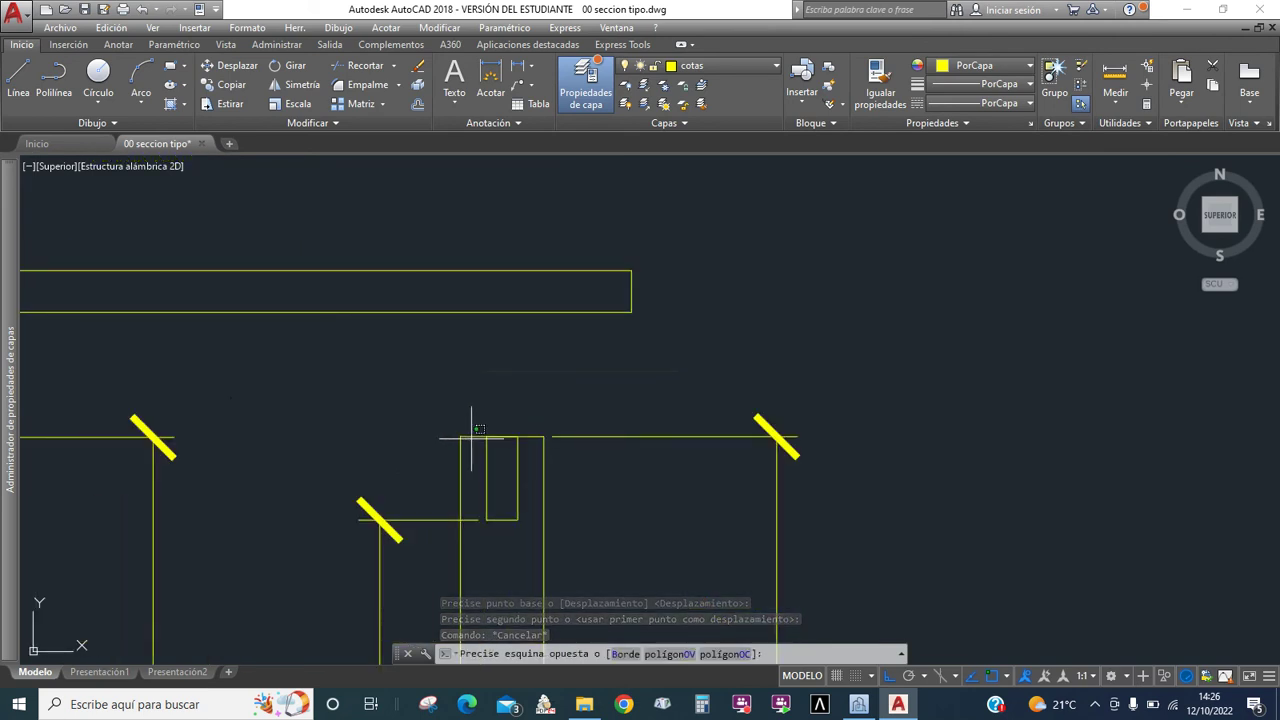
pyautogui.click(485, 428)
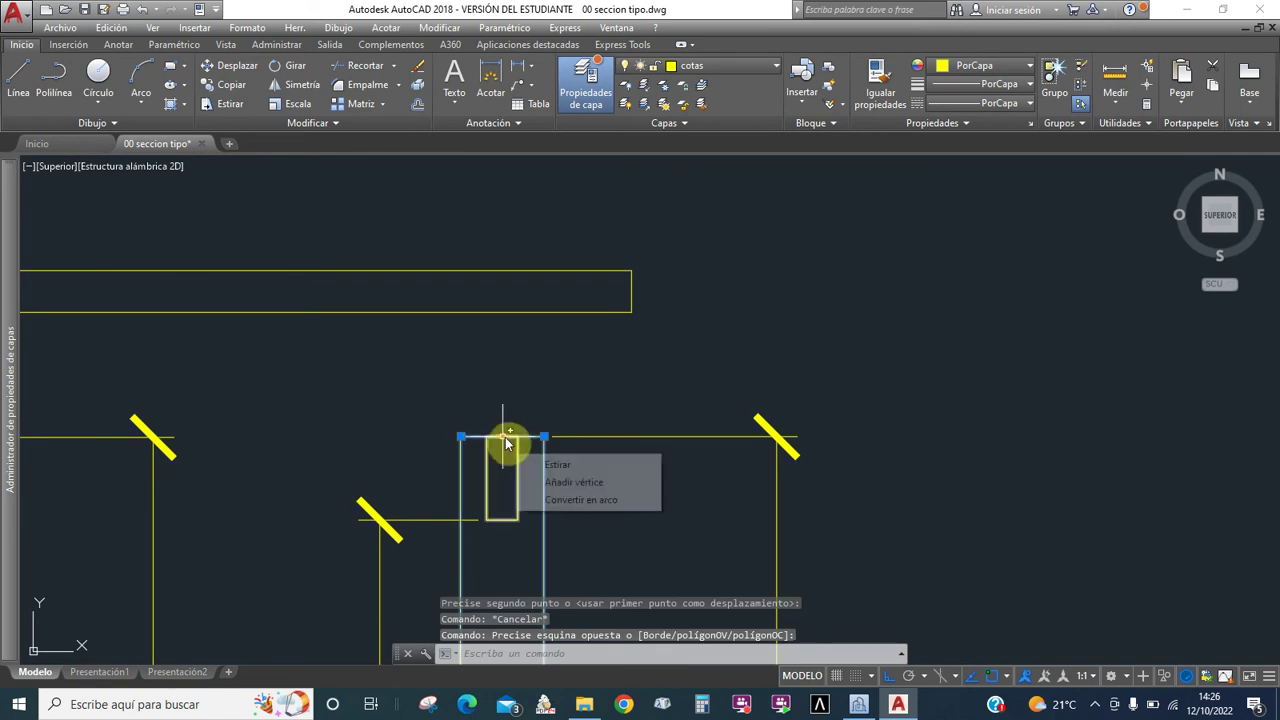
pyautogui.click(501, 437)
pyautogui.click(502, 312)
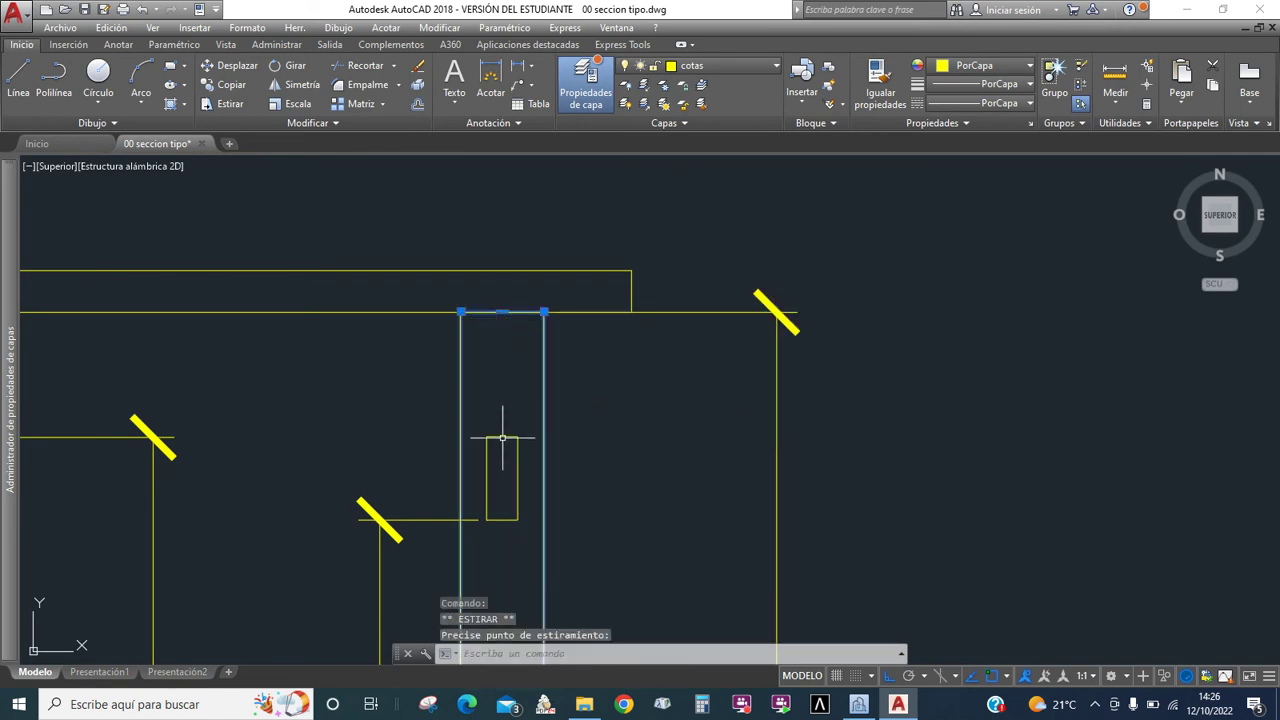
pyautogui.press('Escape')
# Step: Move the small beam rectangle up inside the pillar so its top midpoint meets the underside of the projecting slab
pyautogui.click(230, 65)
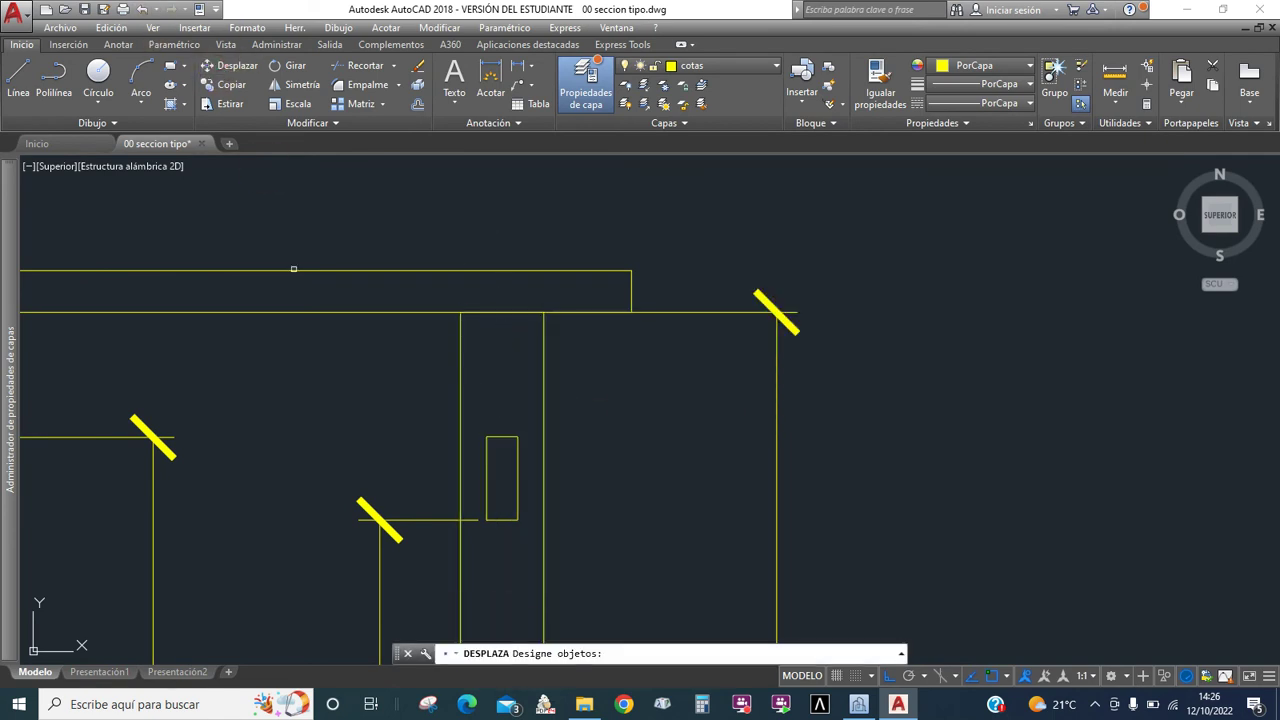
pyautogui.click(497, 458)
pyautogui.click(505, 432)
pyautogui.press('Return')
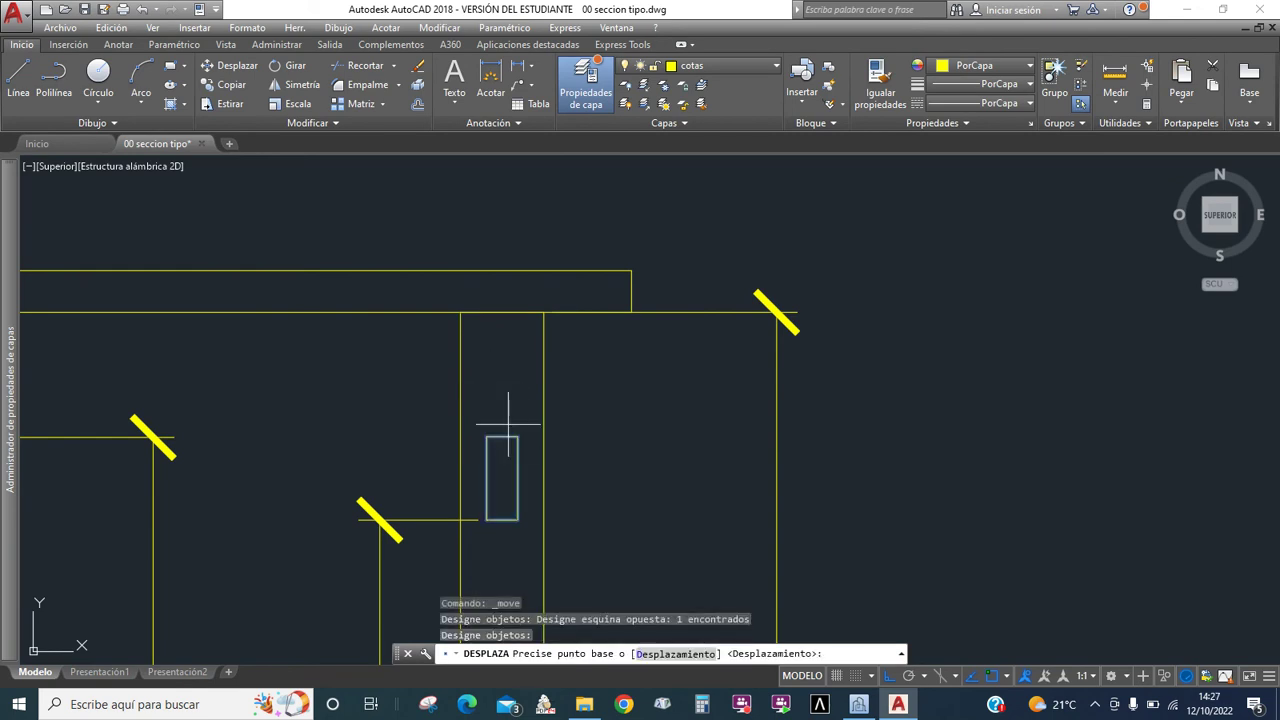
pyautogui.click(502, 437)
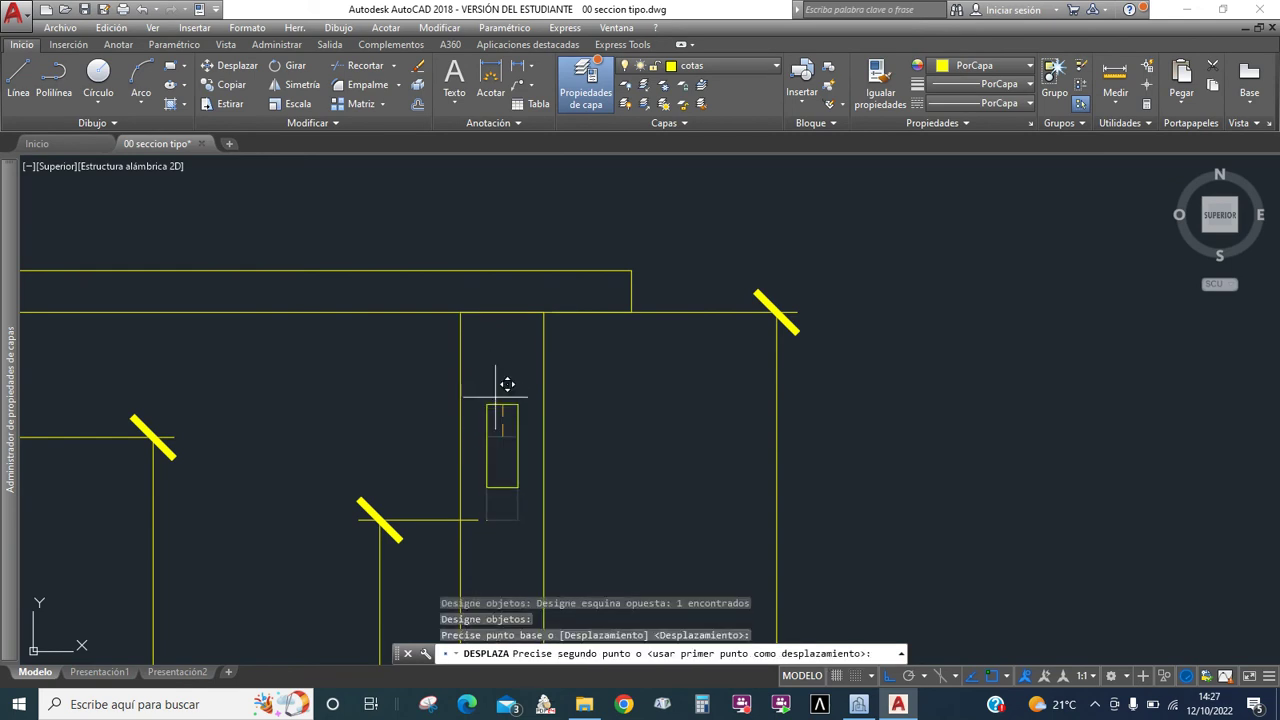
pyautogui.click(502, 312)
pyautogui.scroll(-5, 497, 325)
pyautogui.press('Escape')
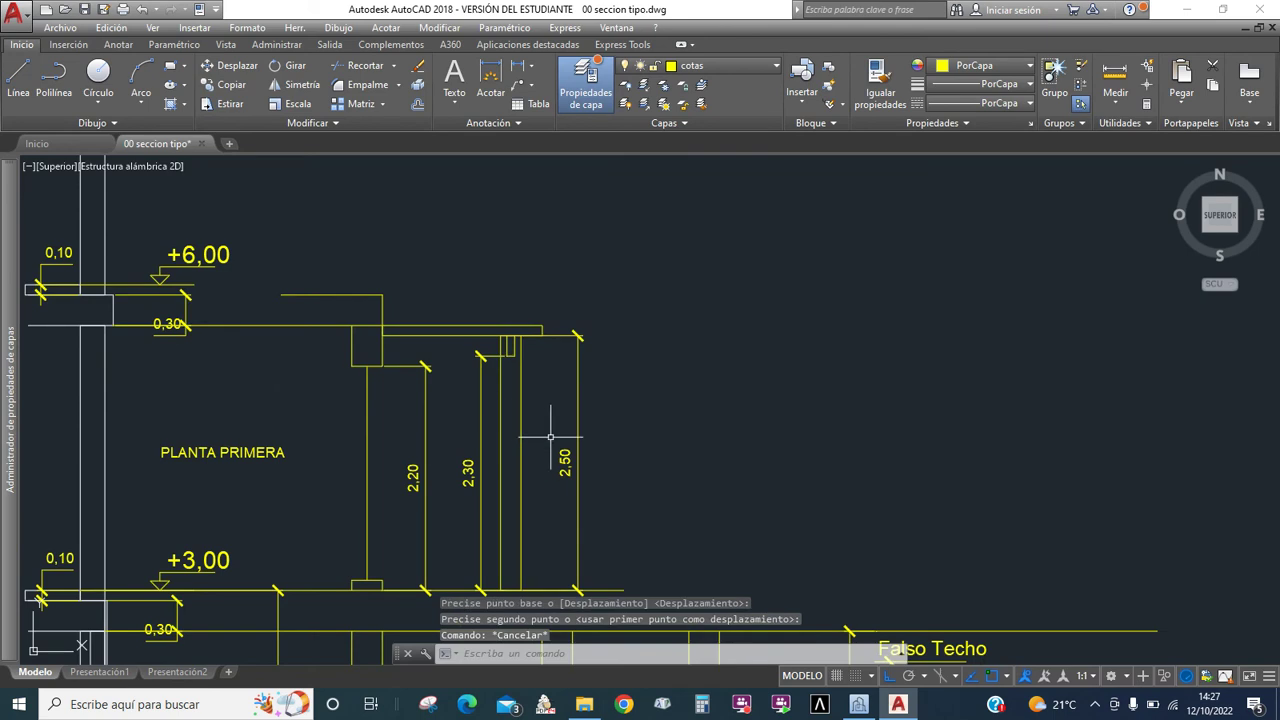
# Step: Examine the raised pillar, beam and projecting slab and their dimensions in the Planta Primera section
pyautogui.scroll(2, 557, 427)
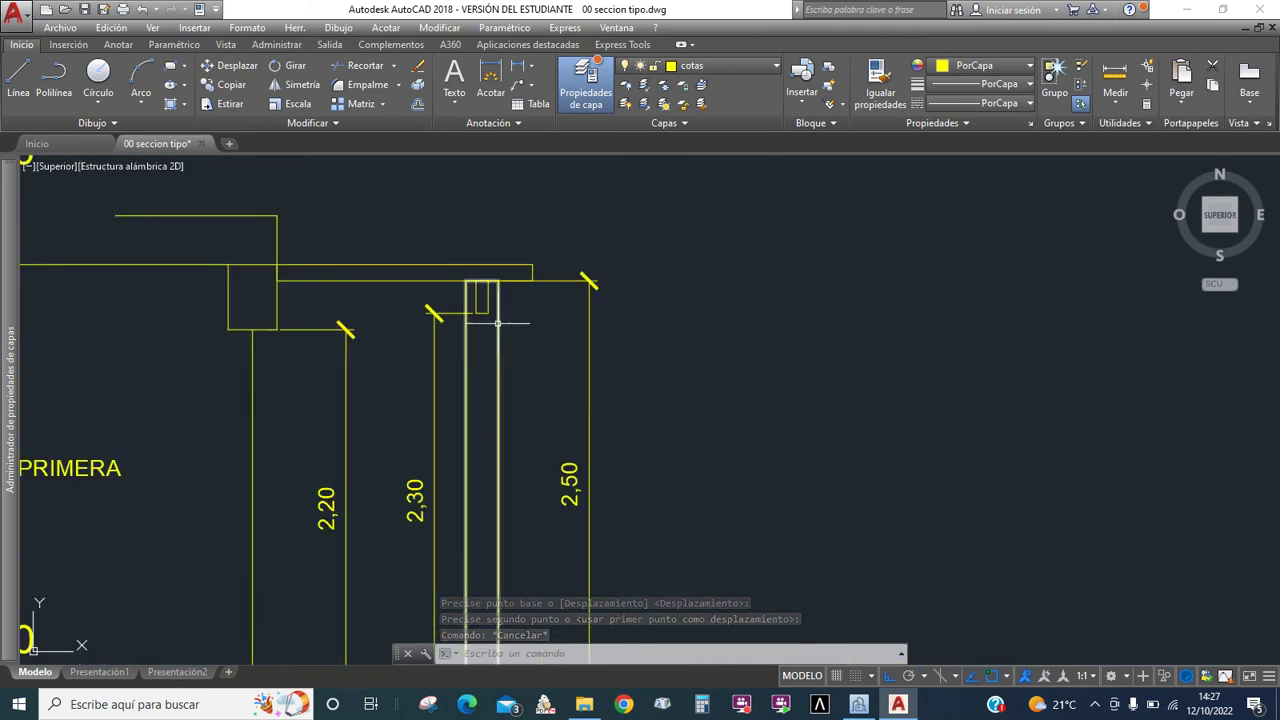
pyautogui.scroll(-2, 508, 335)
pyautogui.scroll(2, 508, 349)
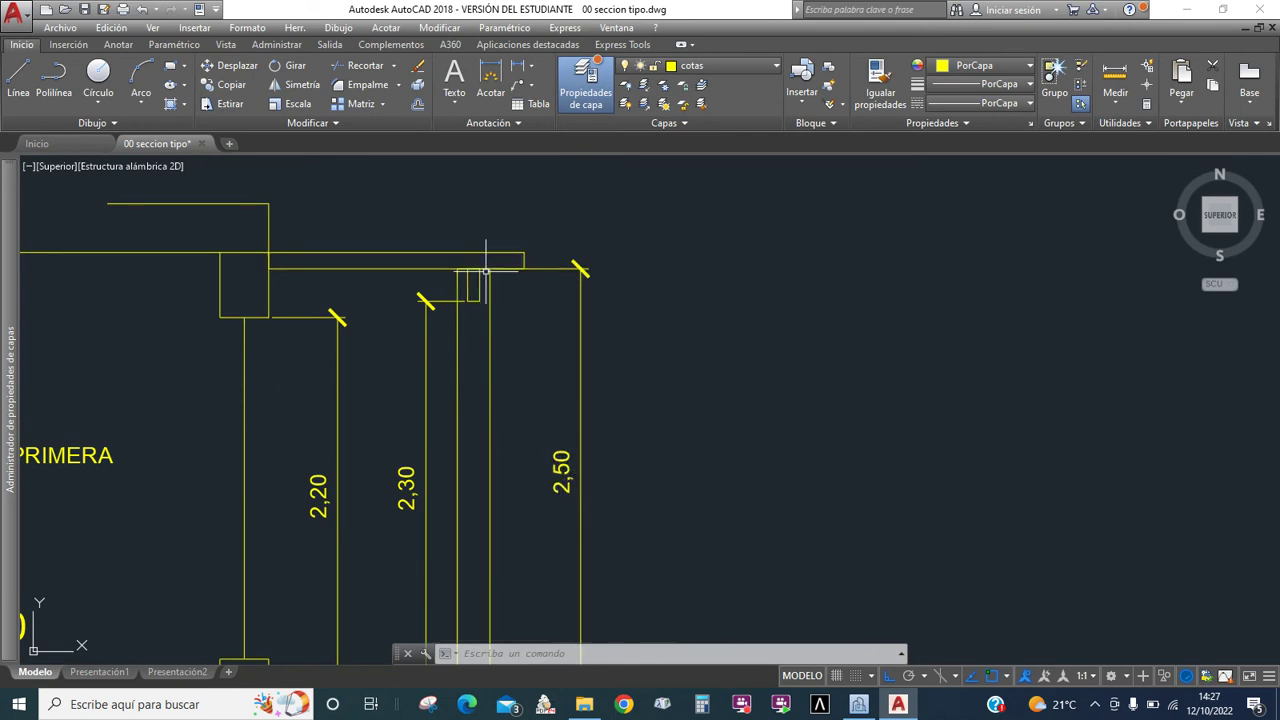
pyautogui.scroll(2, 486, 270)
pyautogui.scroll(-2, 597, 437)
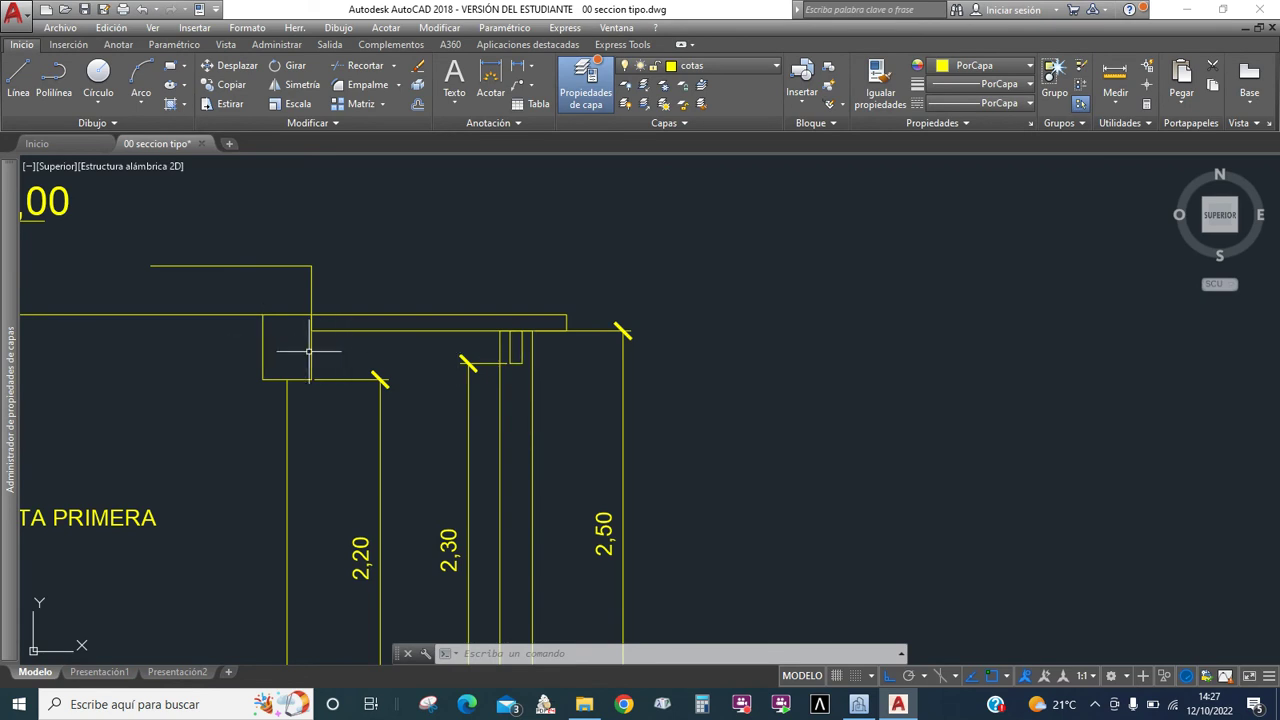
pyautogui.scroll(-2, 495, 399)
pyautogui.scroll(-2, 532, 380)
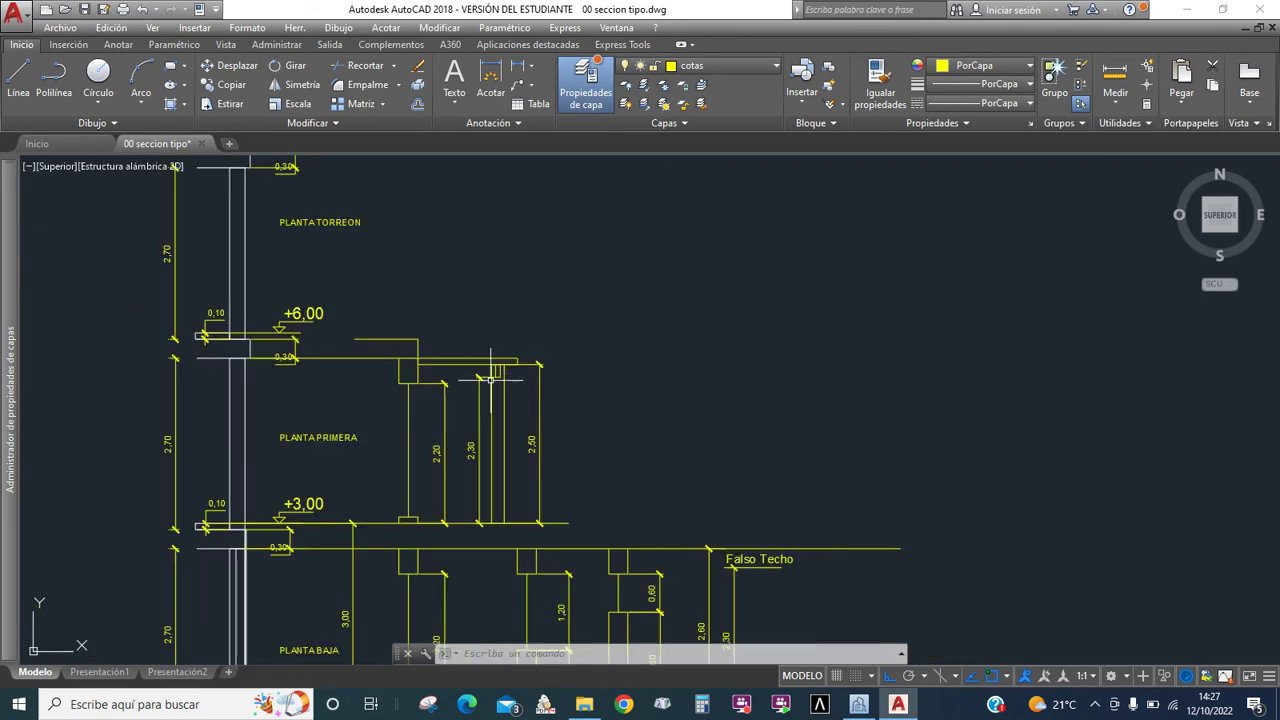
pyautogui.scroll(2, 517, 434)
pyautogui.scroll(2, 536, 540)
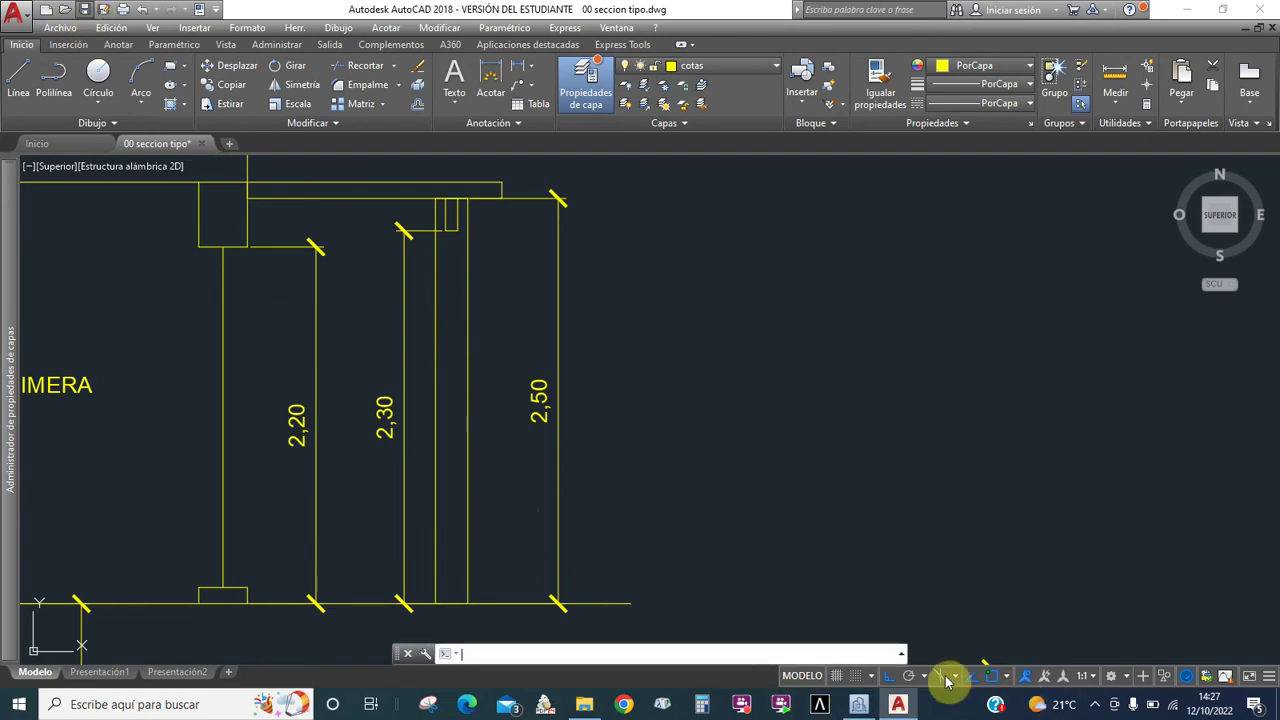
# Step: Switch to CYPE Architecture and toggle object referencing for work on the Planta Primera terrace
pyautogui.click(858, 704)
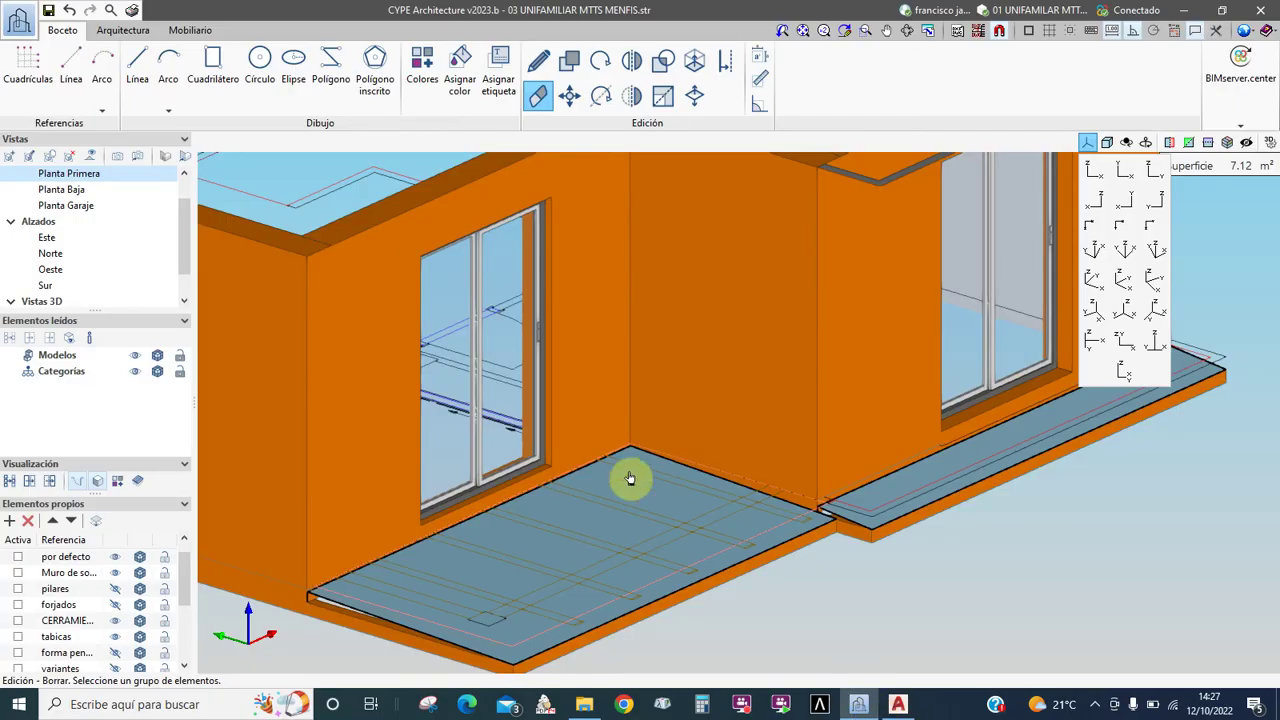
pyautogui.moveTo(560, 469); pyautogui.dragTo(600, 469, button='middle')
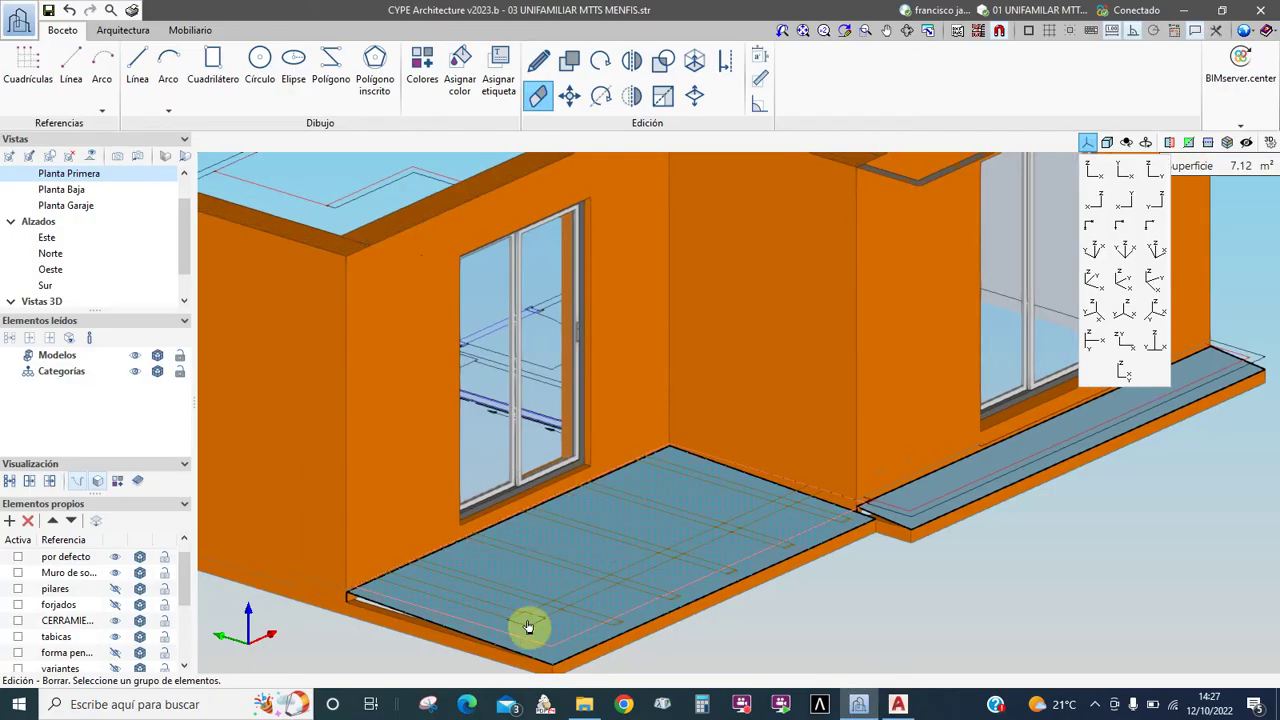
pyautogui.scroll(2, 529, 623)
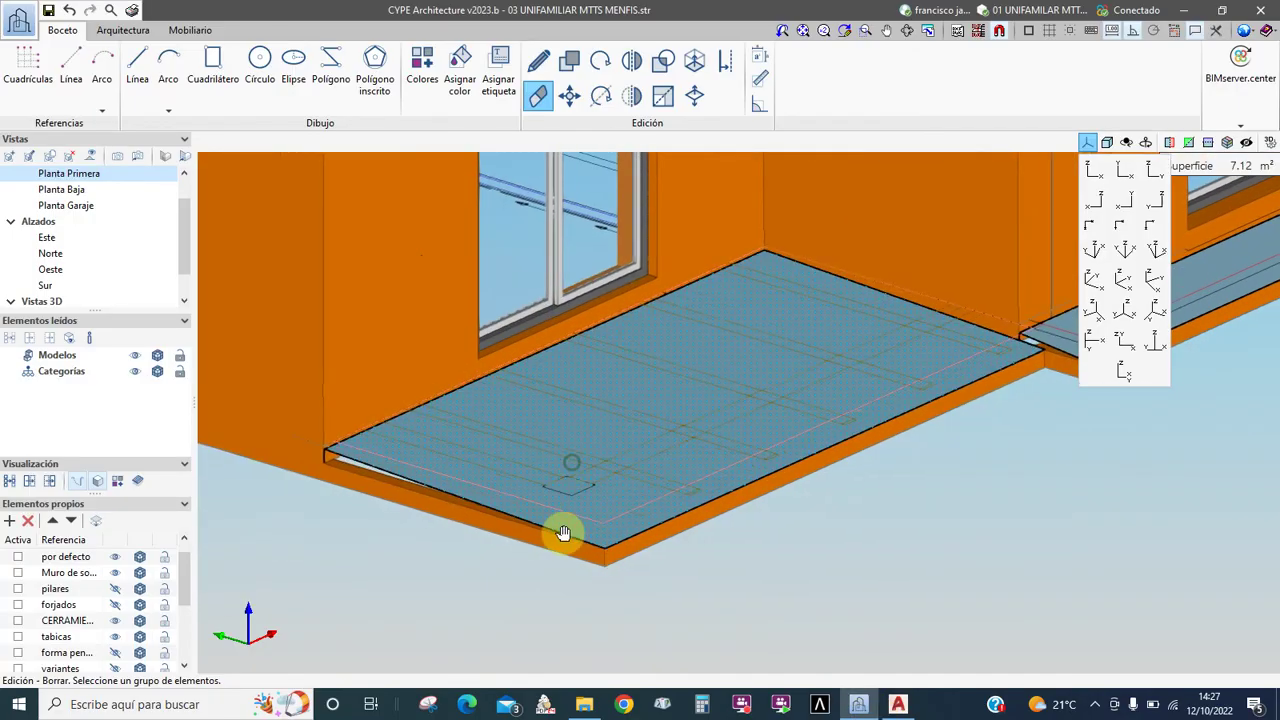
pyautogui.click(1028, 31)
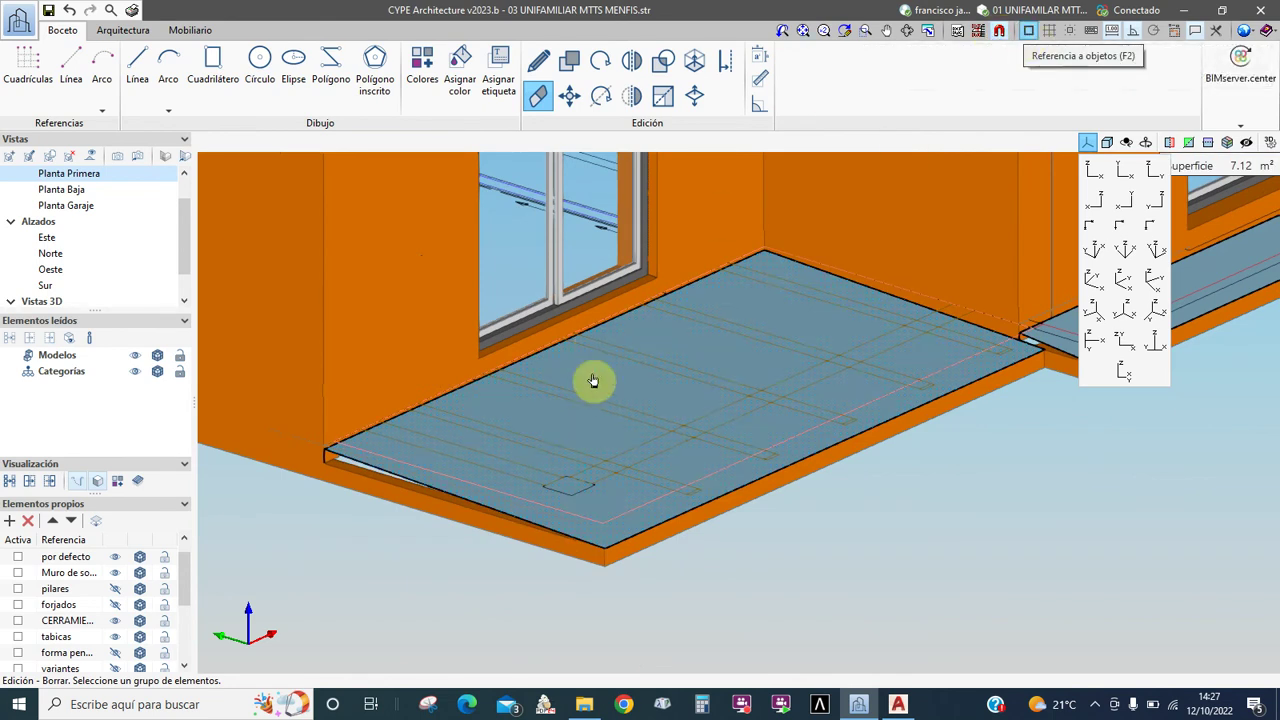
pyautogui.scroll(3, 577, 490)
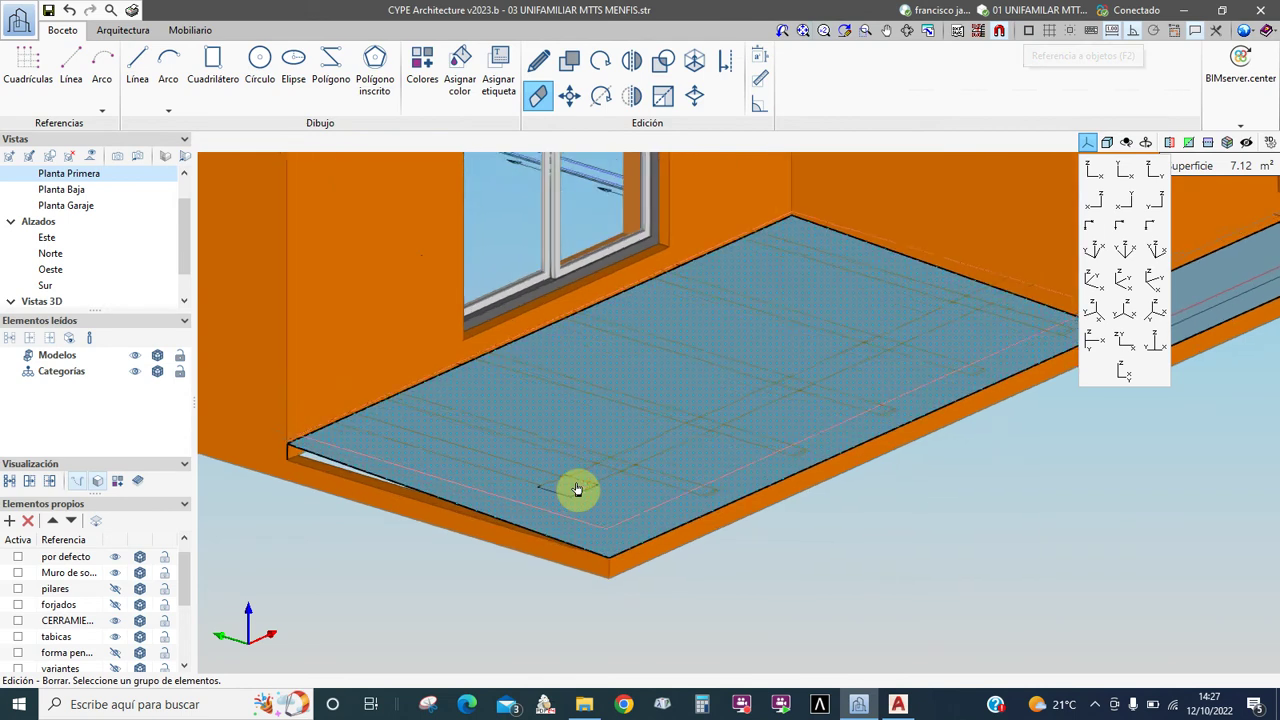
pyautogui.click(577, 481)
# Step: Check the slab in the AutoCAD section and set the Planta Primera view's distance to the lower plane to 0.10 m
pyautogui.rightClick(80, 174)
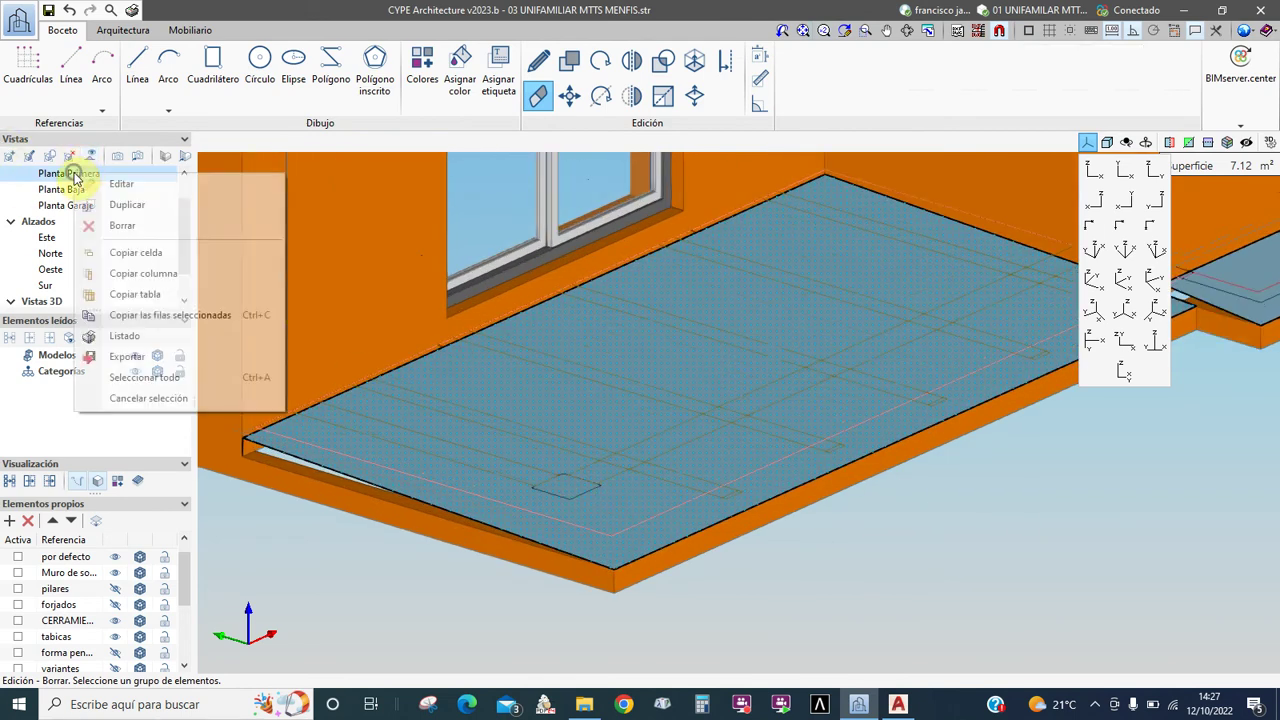
pyautogui.click(117, 186)
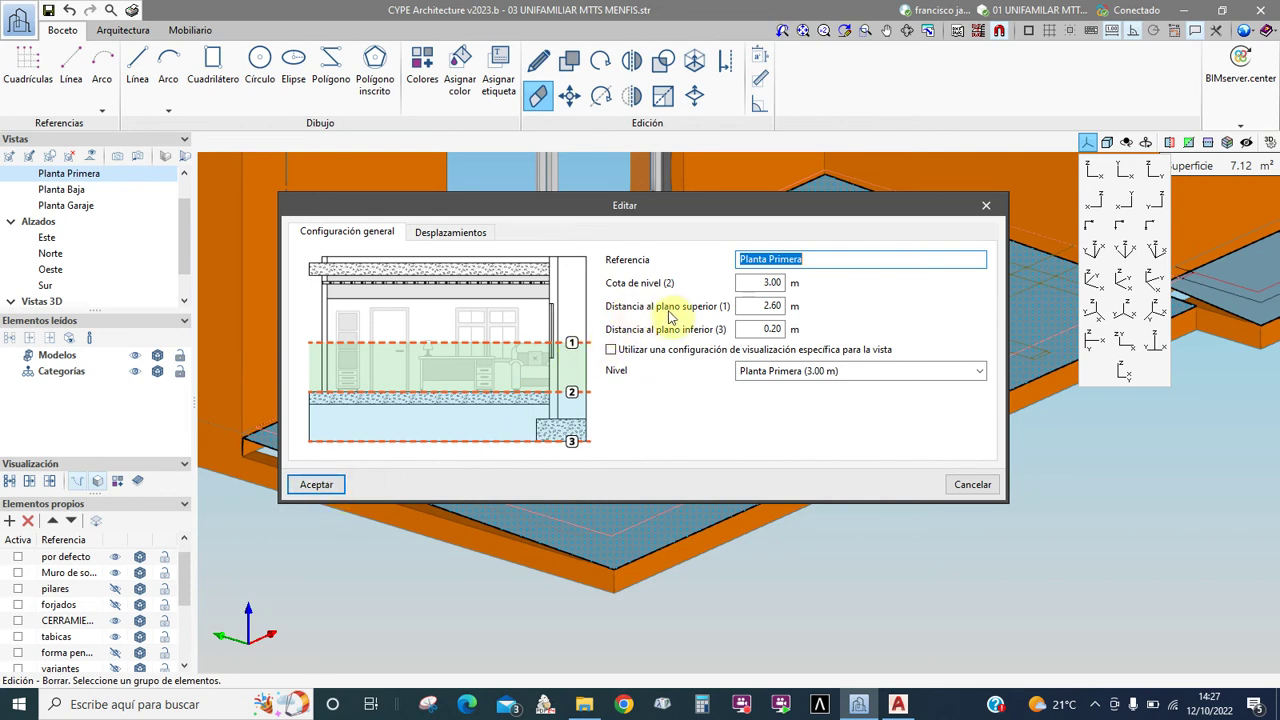
pyautogui.click(757, 306)
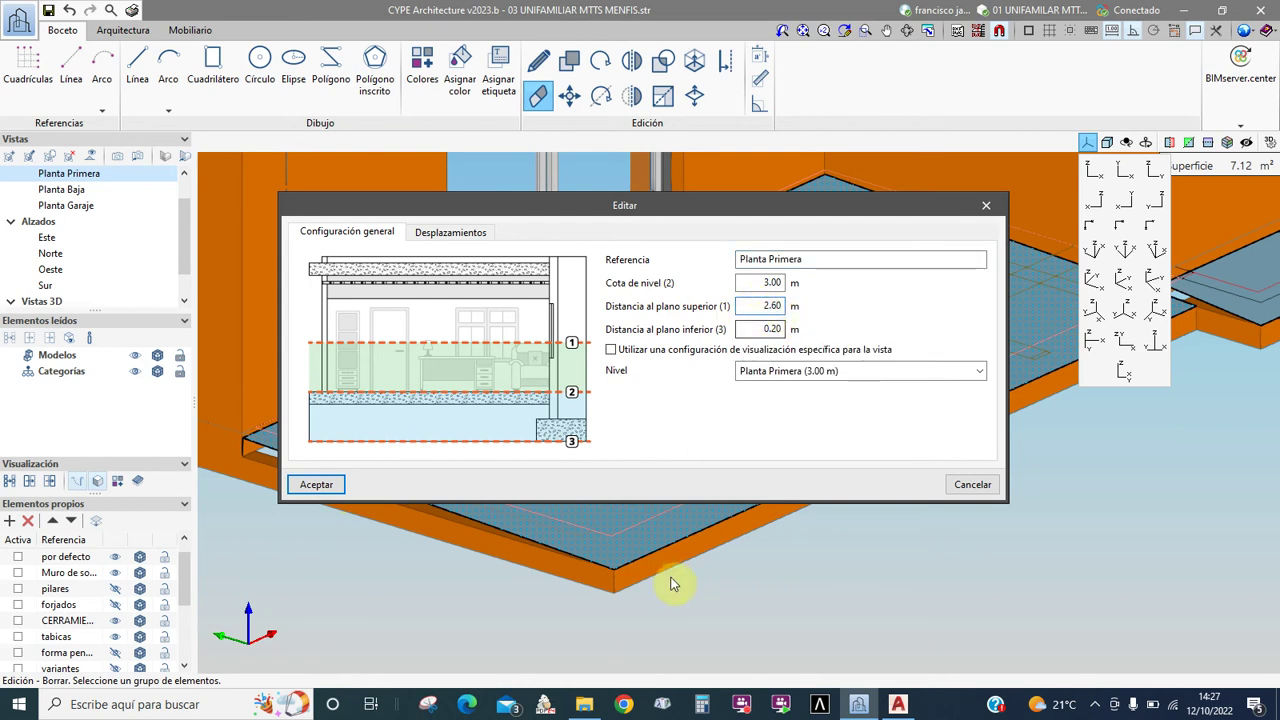
pyautogui.click(897, 704)
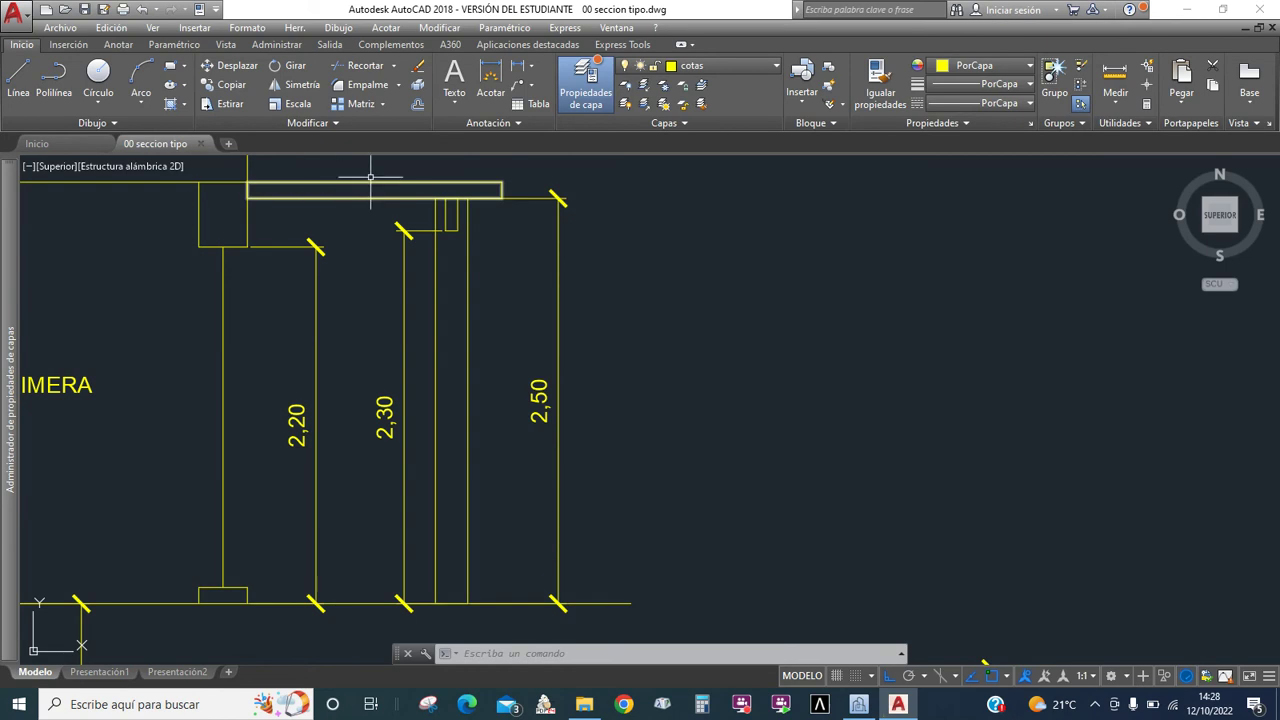
pyautogui.click(859, 704)
pyautogui.click(763, 328)
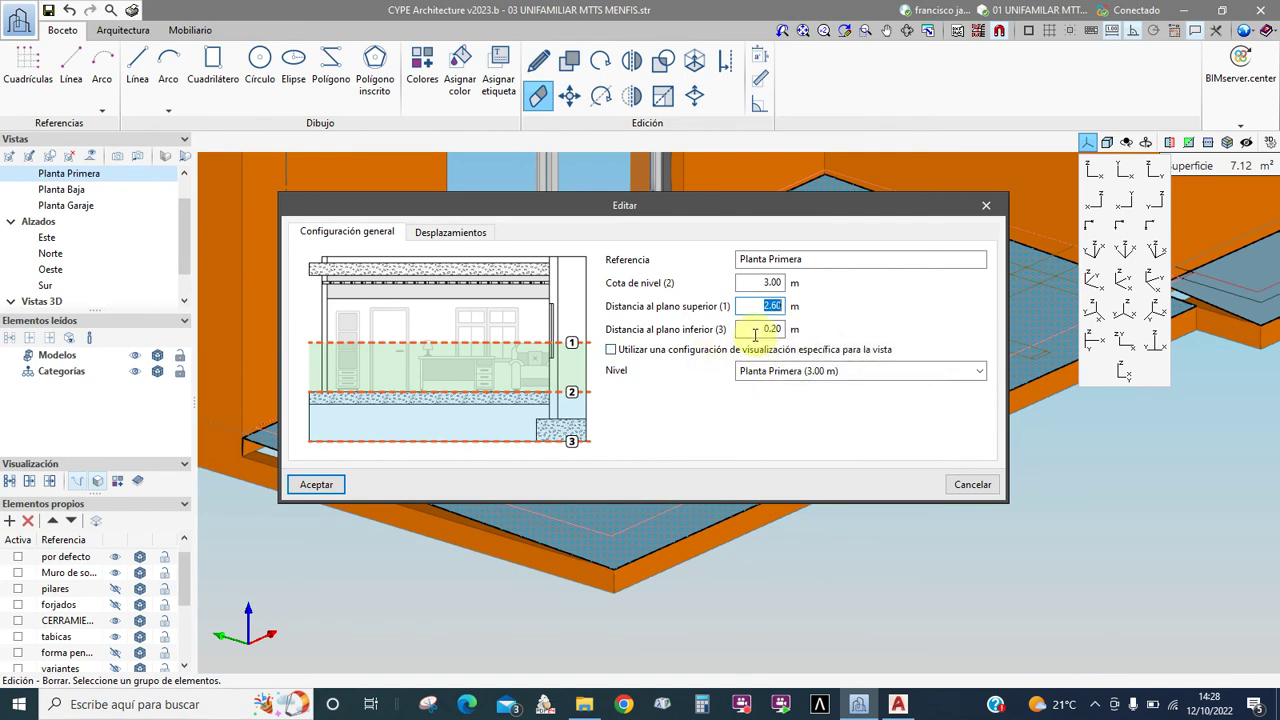
pyautogui.moveTo(753, 331); pyautogui.dragTo(789, 326)
pyautogui.write('0.1')
pyautogui.press('Tab')
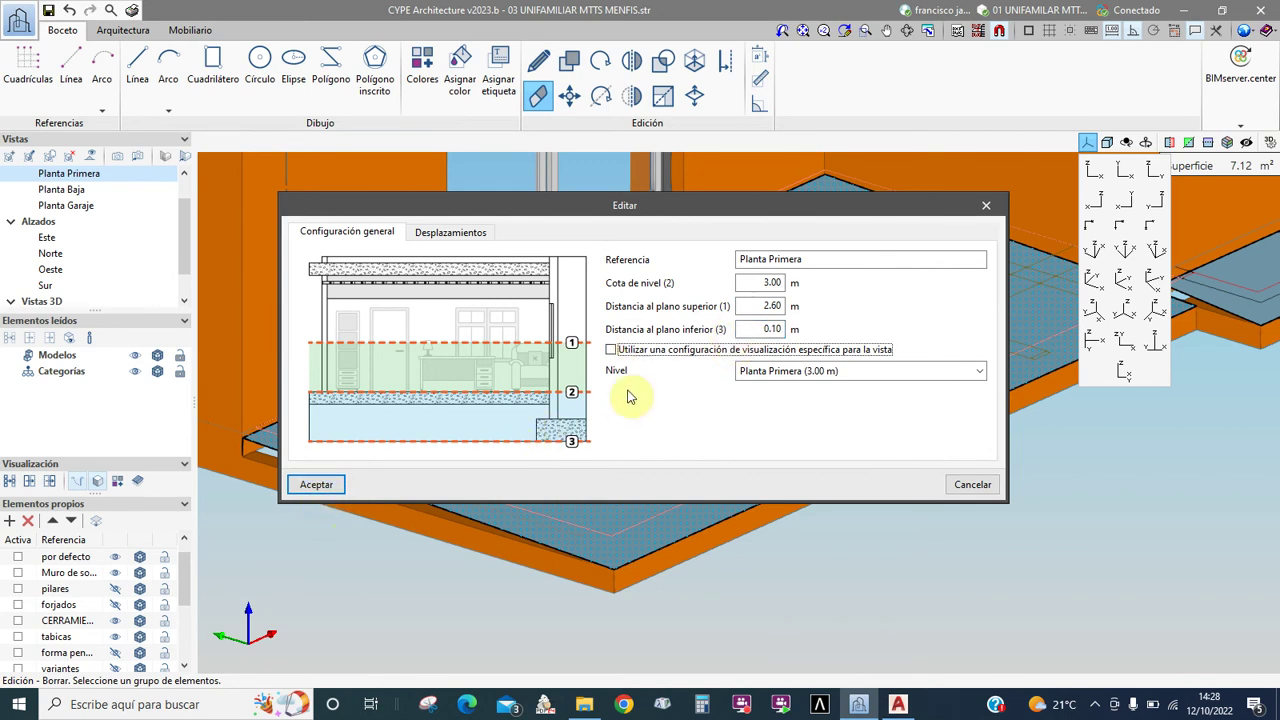
pyautogui.click(316, 485)
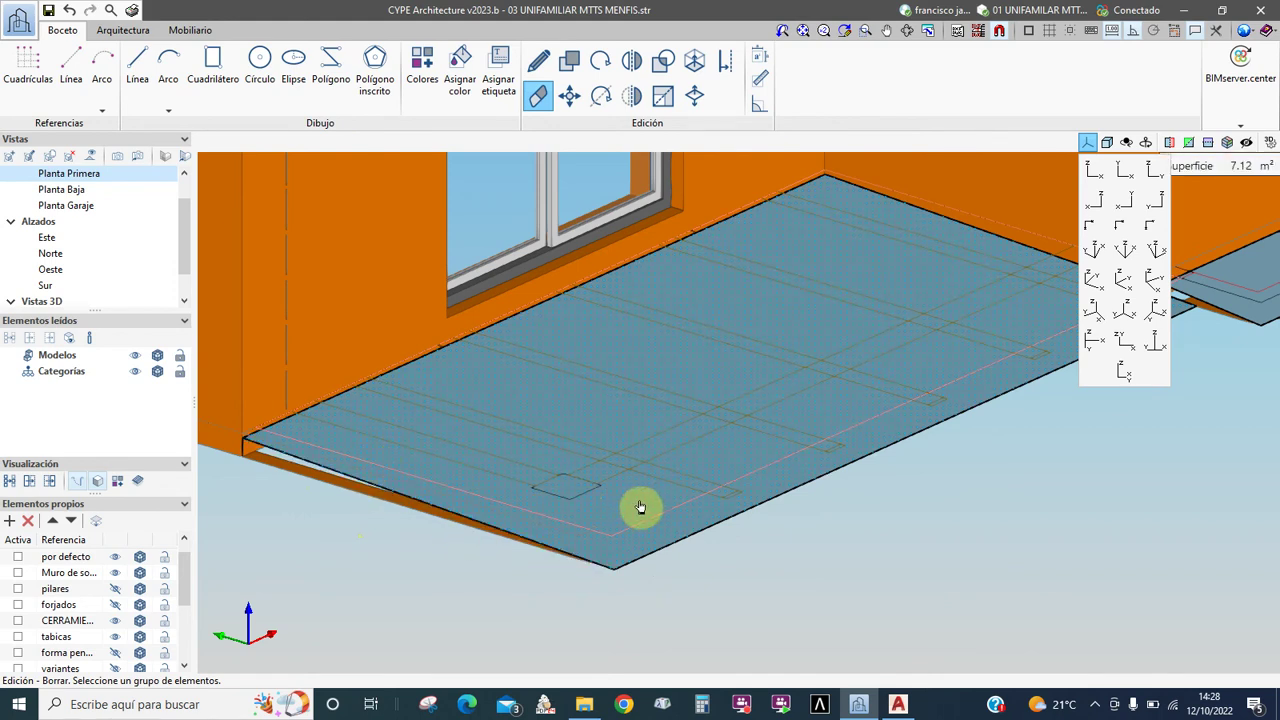
# Step: Make the "vigas madera" group the active group of own elements
pyautogui.moveTo(488, 444)
pyautogui.mouseDown(button='middle')
pyautogui.moveTo(517, 437)
pyautogui.moveTo(251, 486)
pyautogui.mouseUp(button='middle')
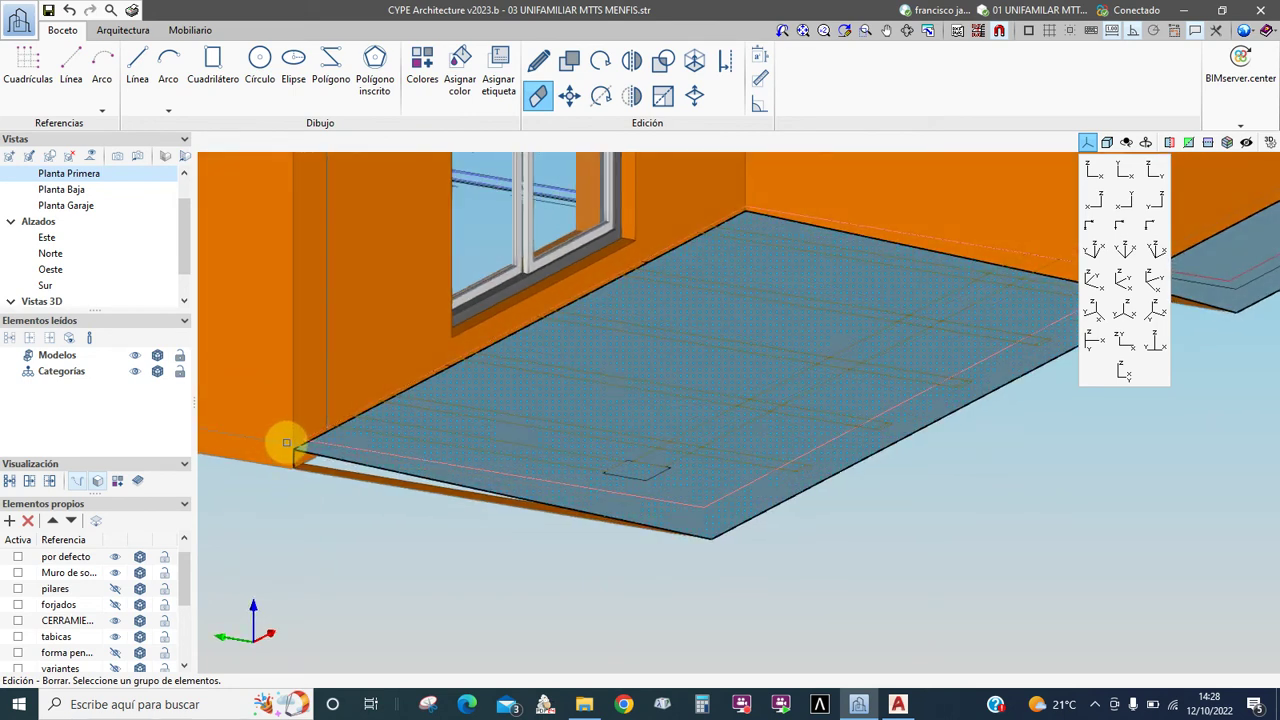
pyautogui.moveTo(626, 457)
pyautogui.mouseDown(button='middle')
pyautogui.moveTo(609, 451)
pyautogui.moveTo(597, 473)
pyautogui.mouseUp(button='middle')
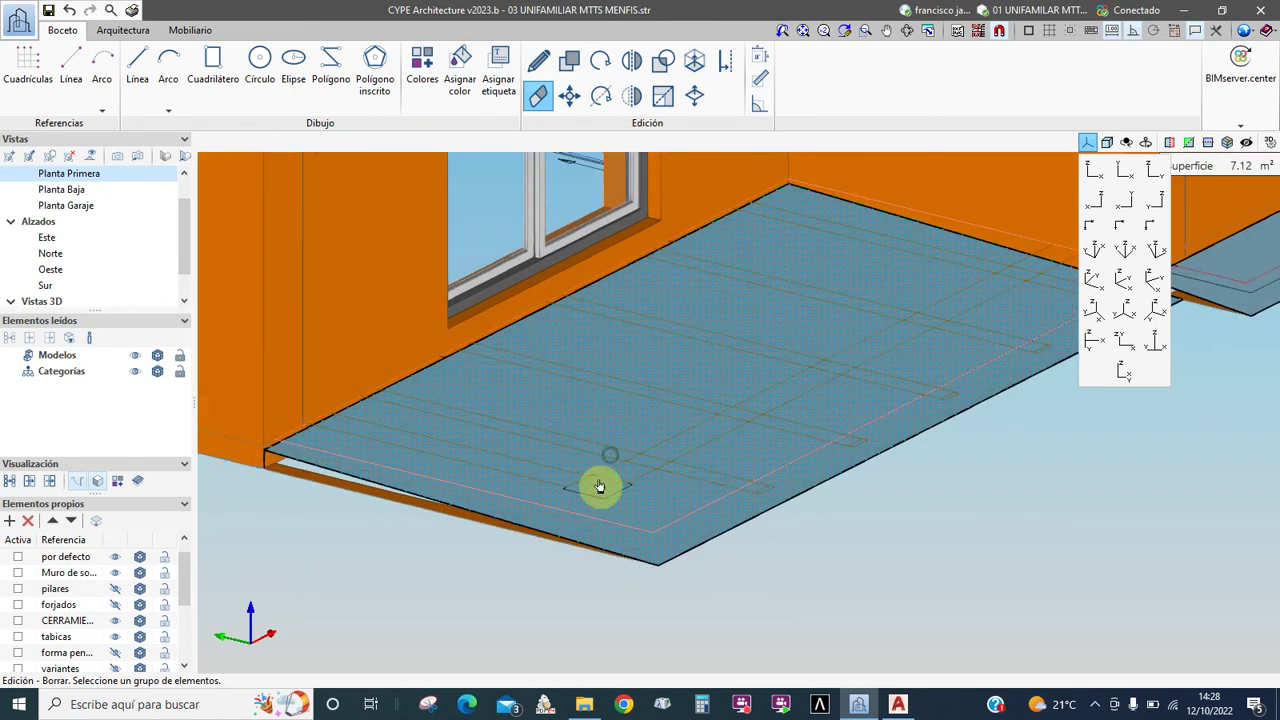
pyautogui.scroll(-3, 183, 600)
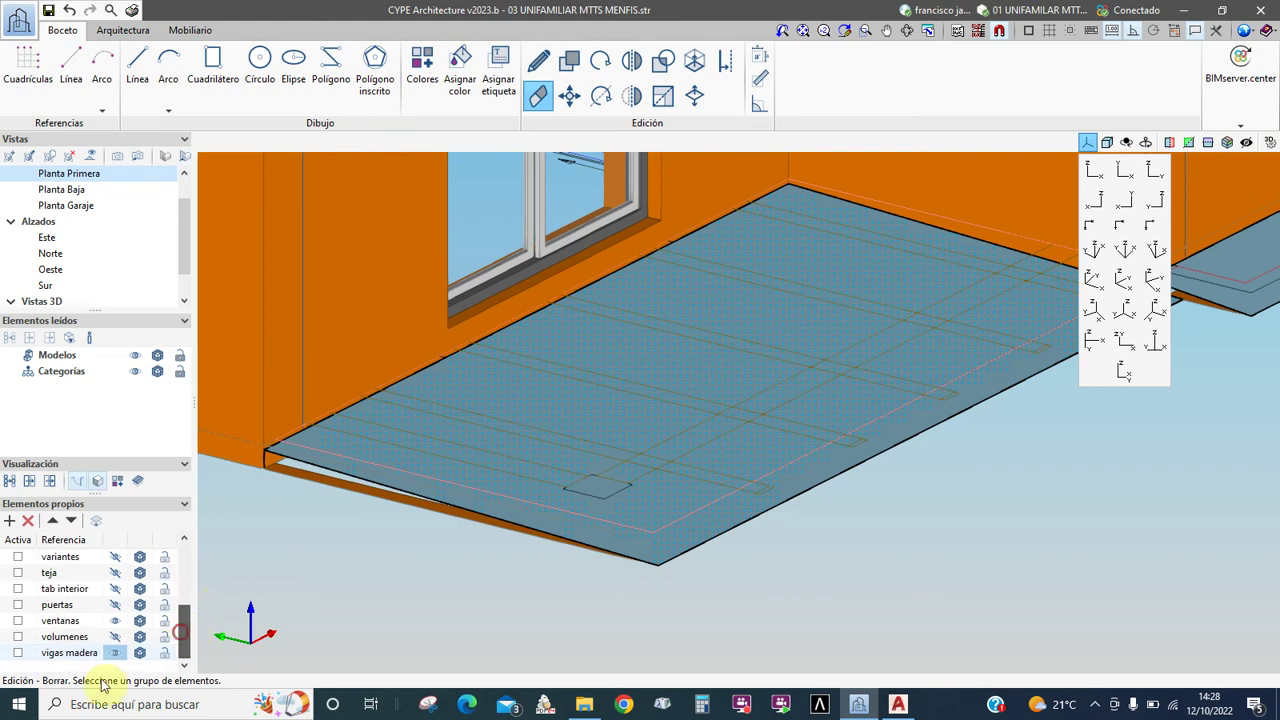
pyautogui.click(18, 653)
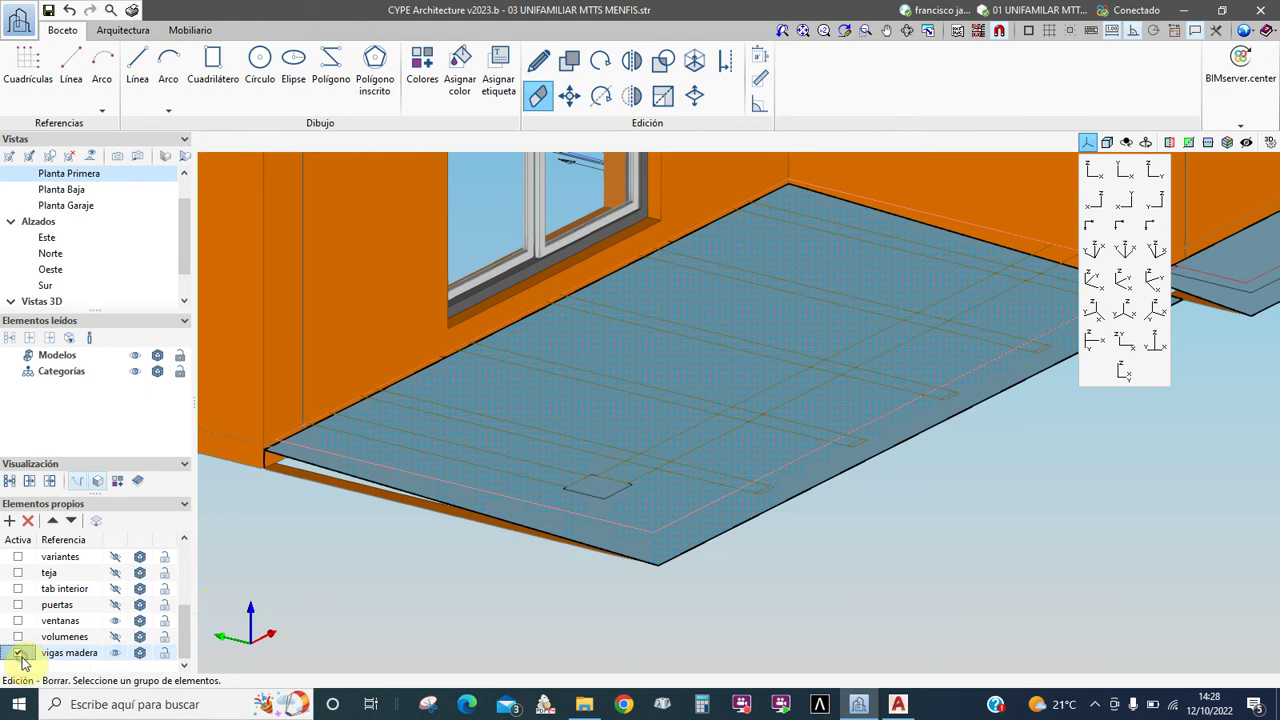
# Step: In the pillar types, edit "pilar madera" and change its description to "pilar madera tratada 20x20 cm"
pyautogui.click(110, 32)
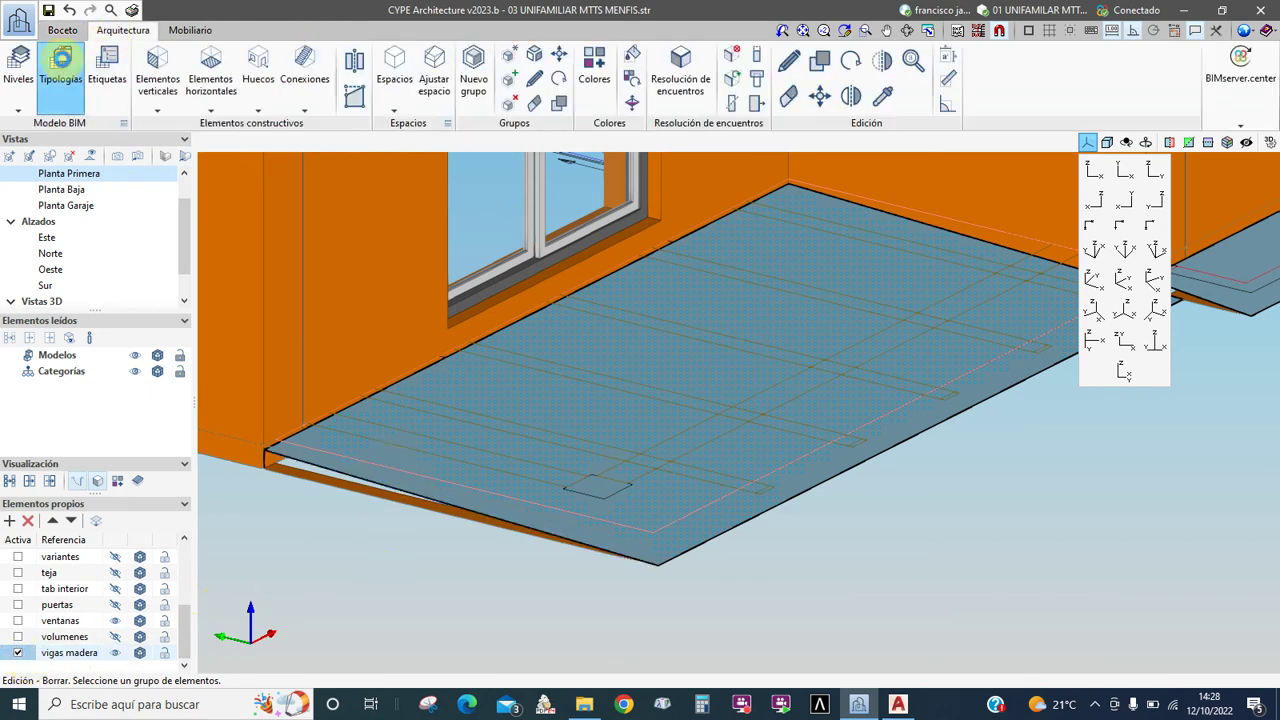
pyautogui.click(62, 68)
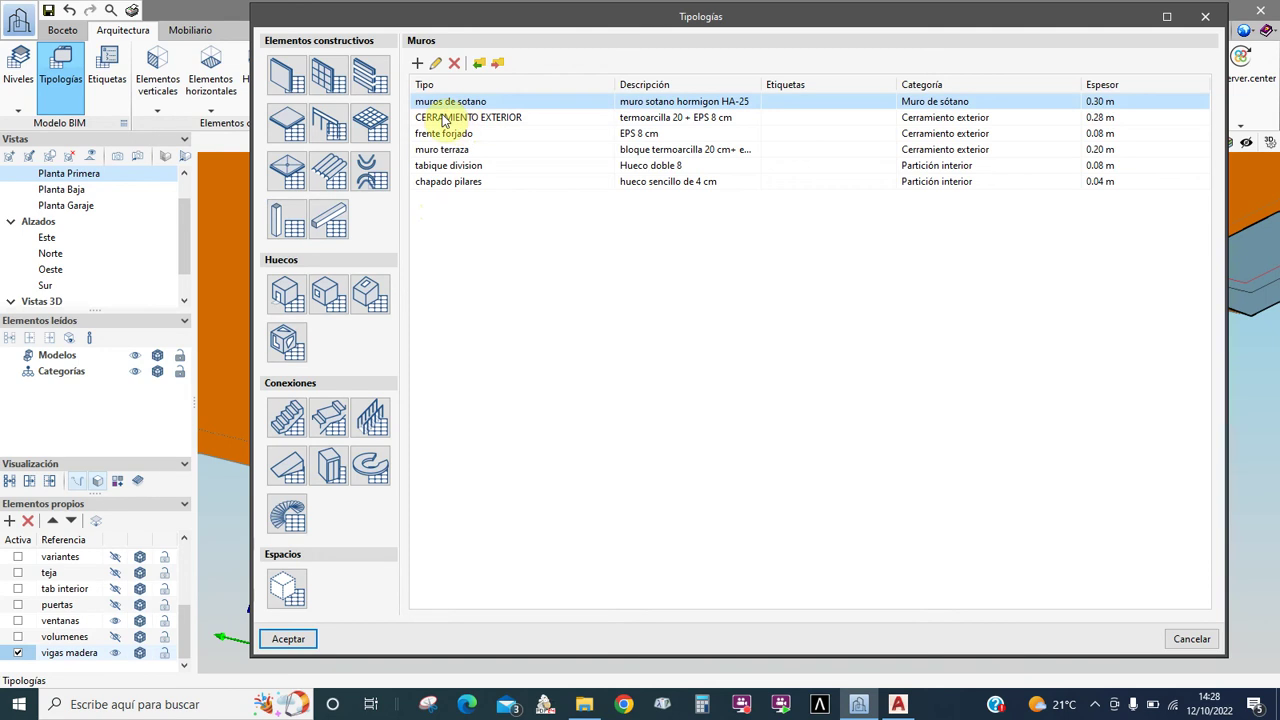
pyautogui.click(287, 215)
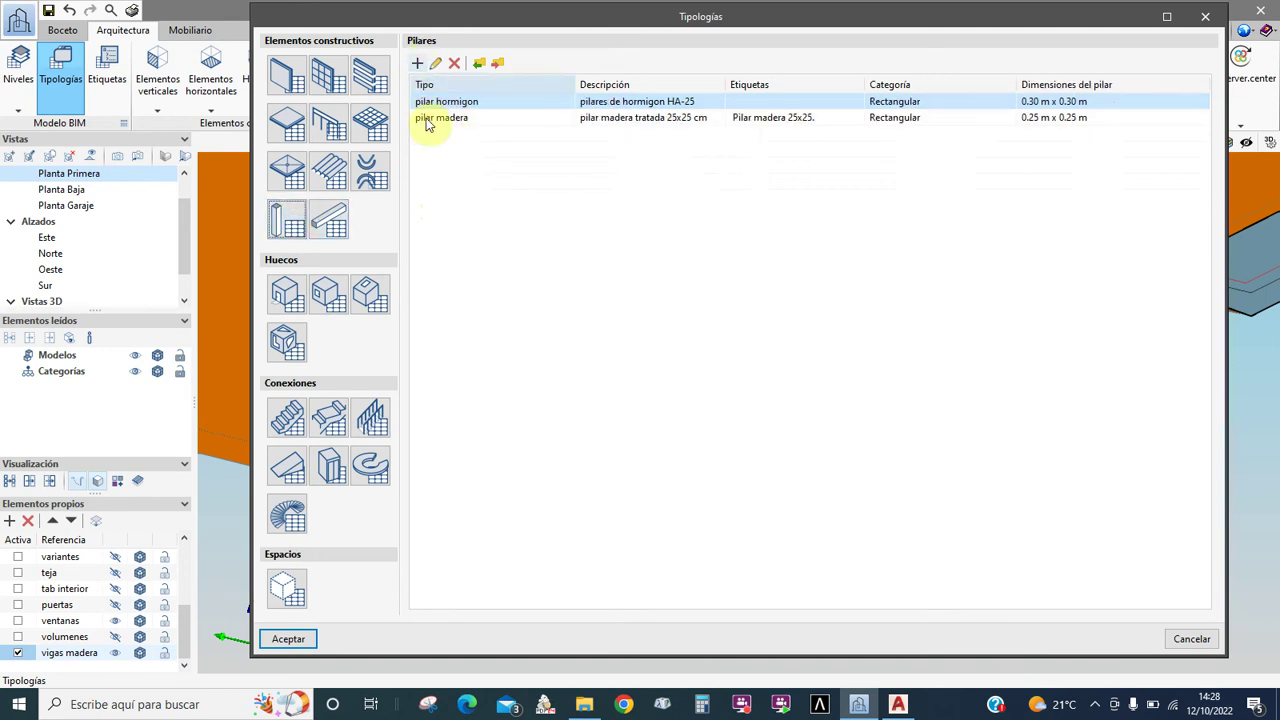
pyautogui.click(430, 117)
pyautogui.click(435, 63)
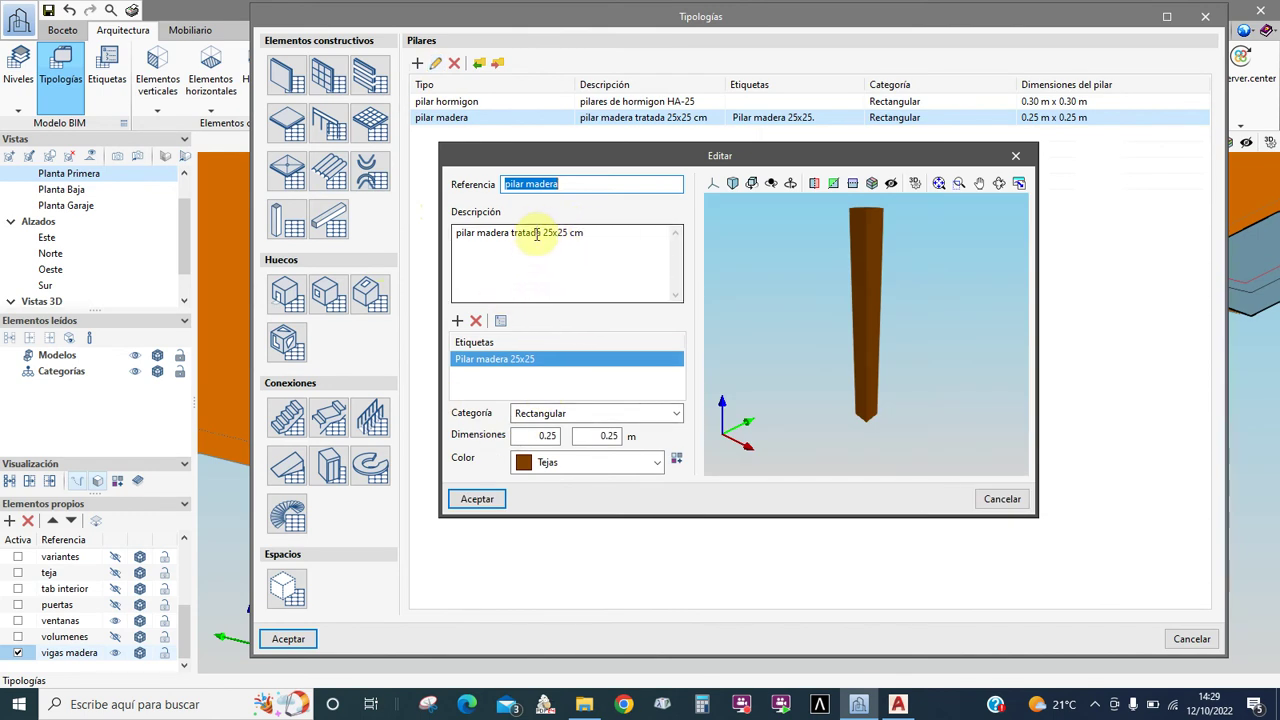
pyautogui.click(548, 233)
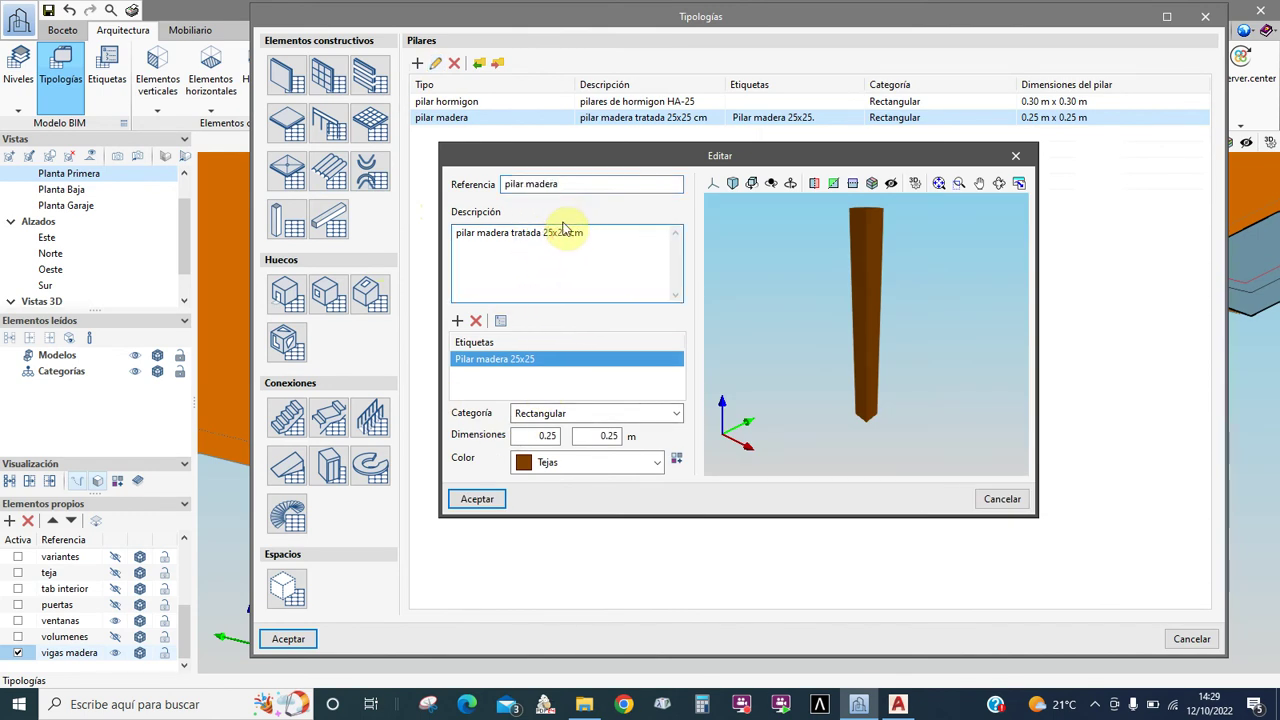
pyautogui.write('0x20')
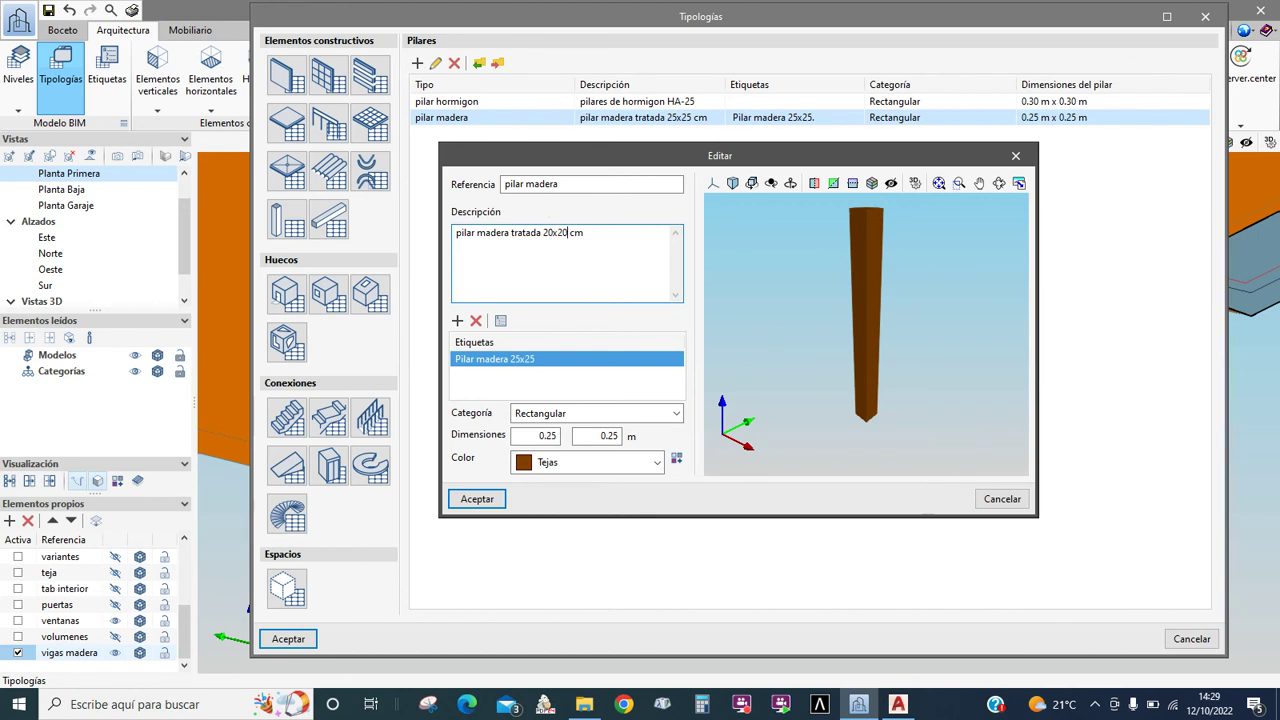
# Step: Rename the wooden pillar type's label as "Pilar madera 20x20"
pyautogui.click(502, 360)
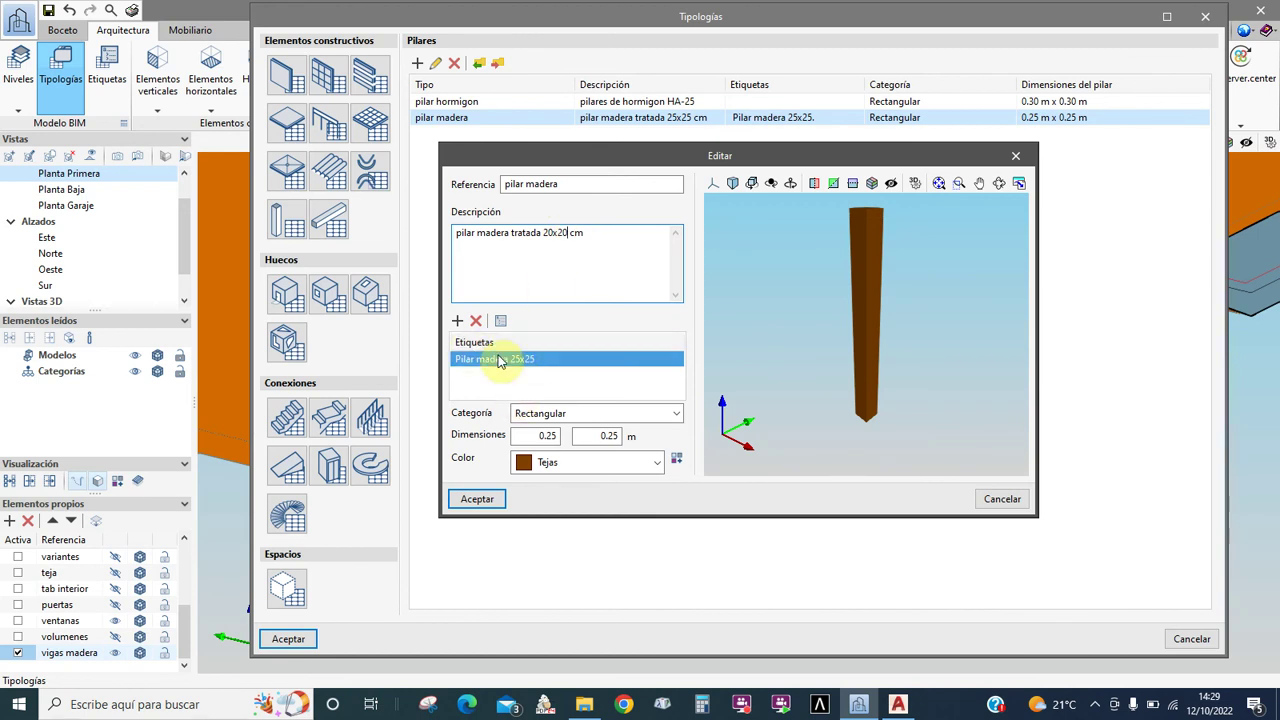
pyautogui.click(528, 358)
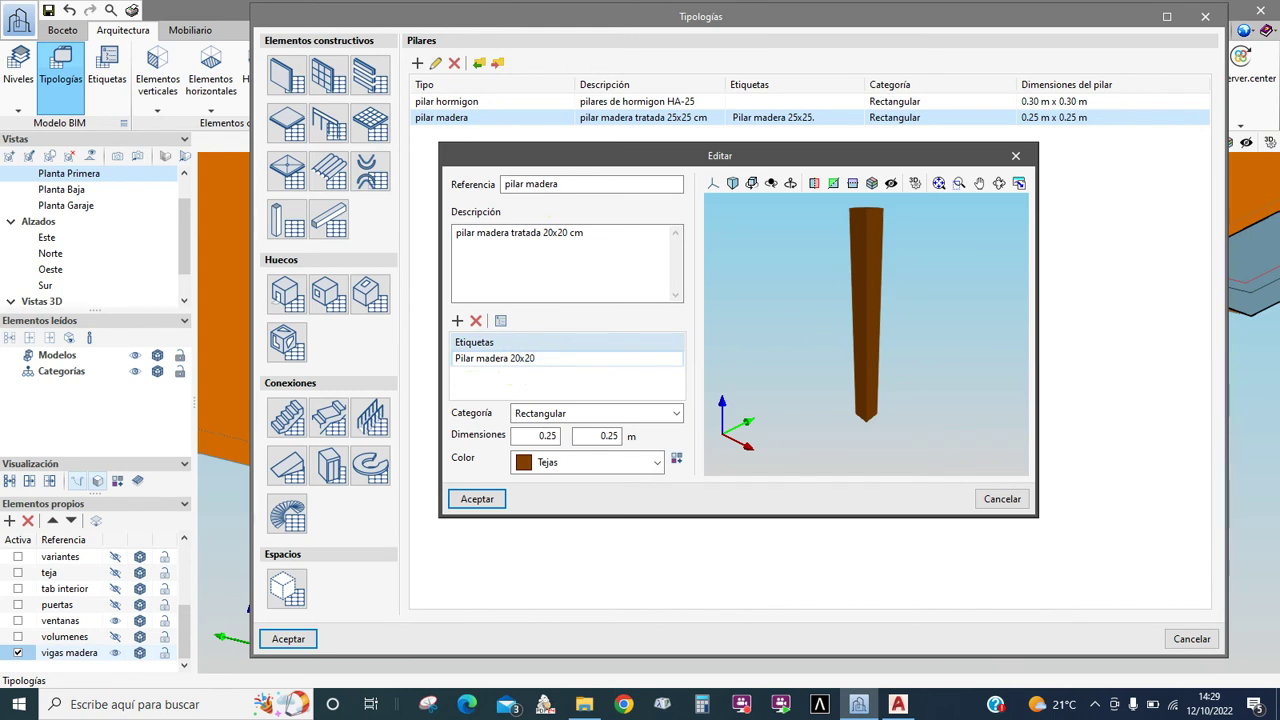
pyautogui.click(465, 337)
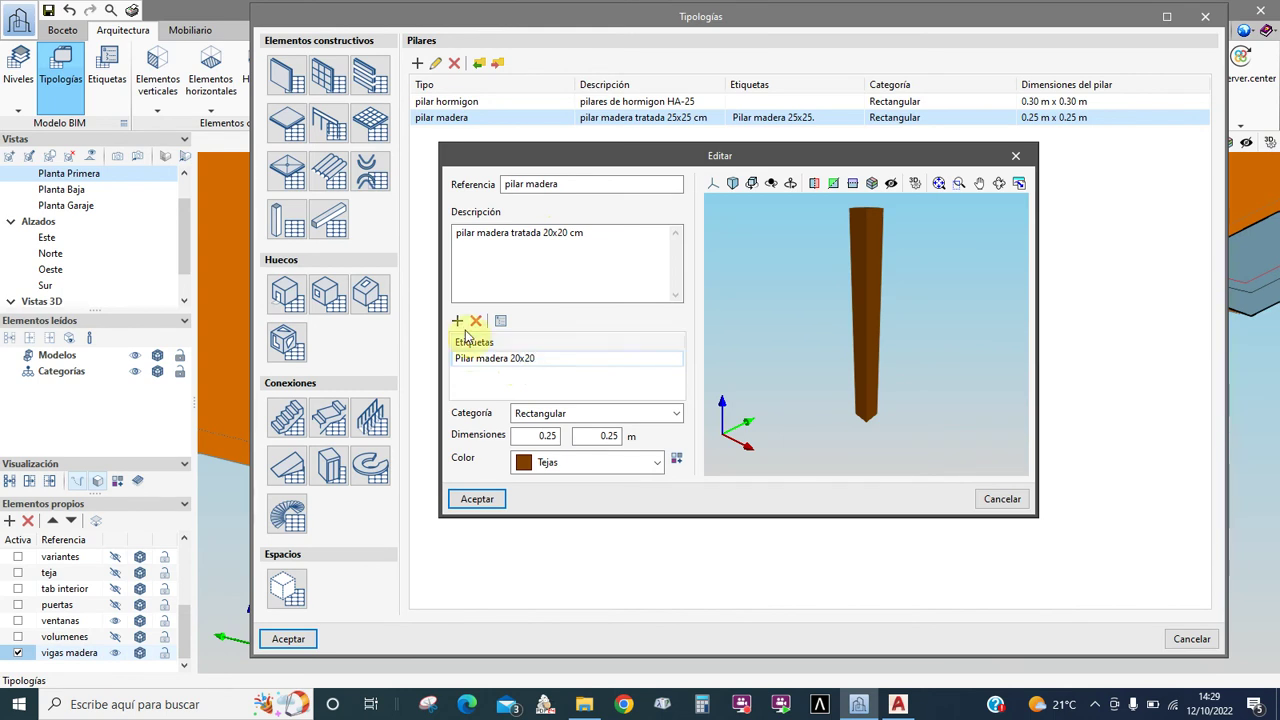
# Step: Set the wooden pillar type's dimensions to 0.20 x 0.20 m, keep the Tejas color and save the types
pyautogui.click(552, 435)
pyautogui.press('Tab')
pyautogui.write('0.20')
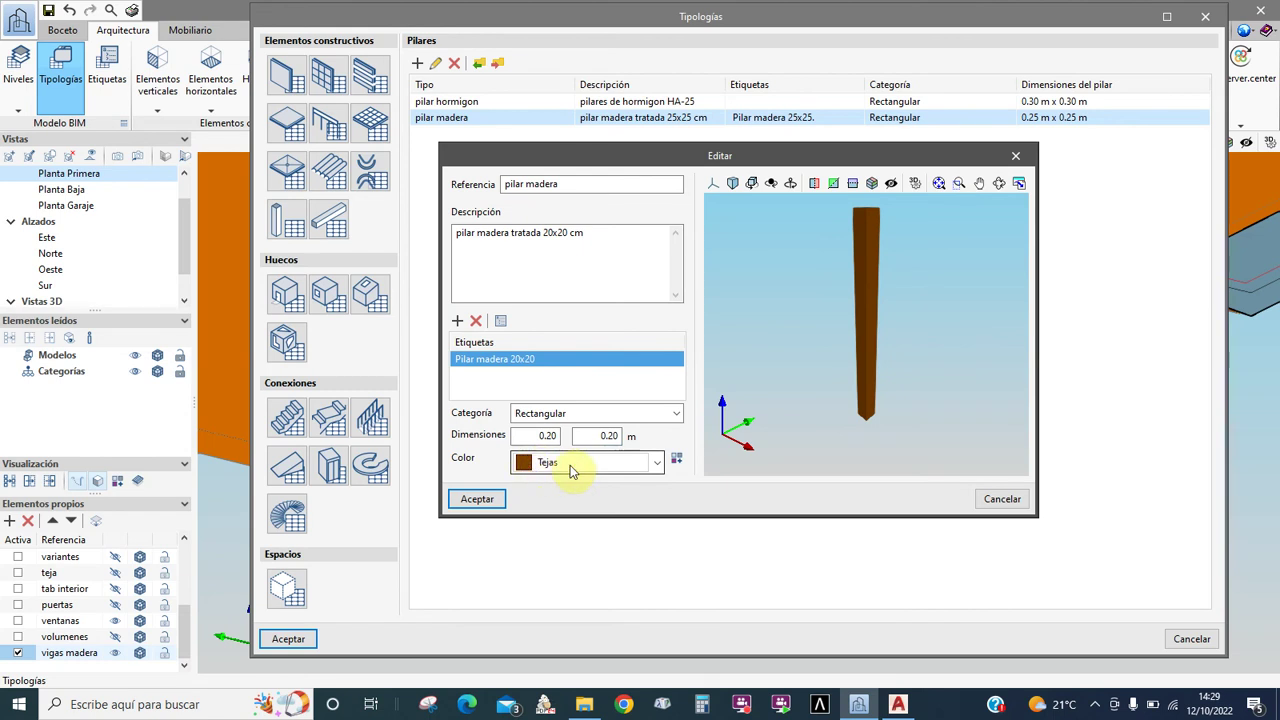
pyautogui.click(659, 466)
pyautogui.scroll(1, 658, 558)
pyautogui.moveTo(656, 552)
pyautogui.mouseDown()
pyautogui.moveTo(656, 508)
pyautogui.moveTo(657, 551)
pyautogui.mouseUp()
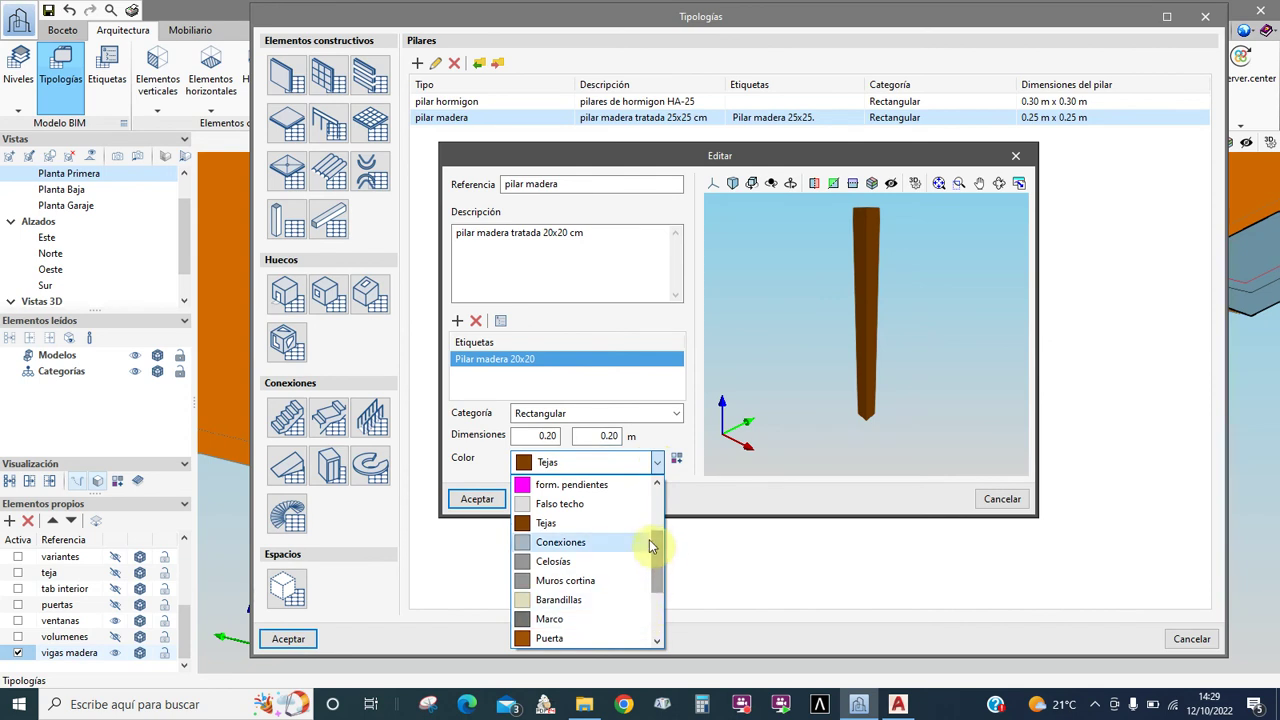
pyautogui.scroll(-1, 657, 553)
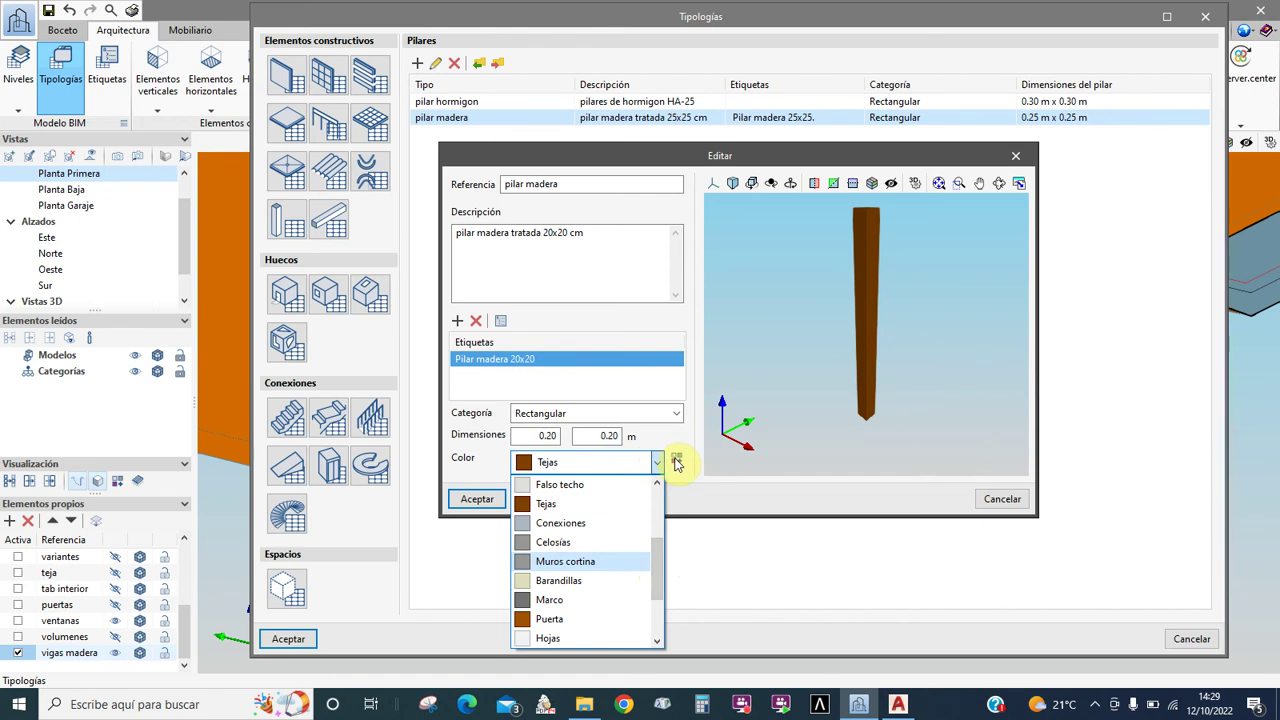
pyautogui.click(486, 499)
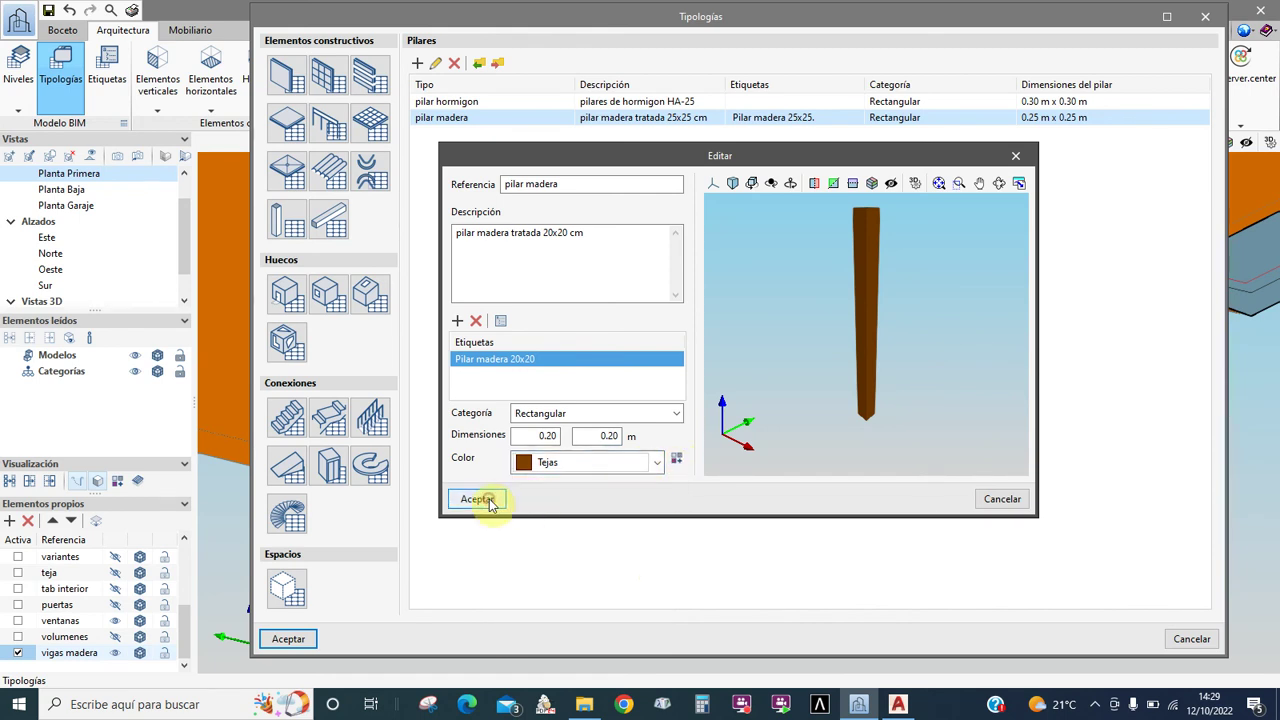
pyautogui.click(487, 501)
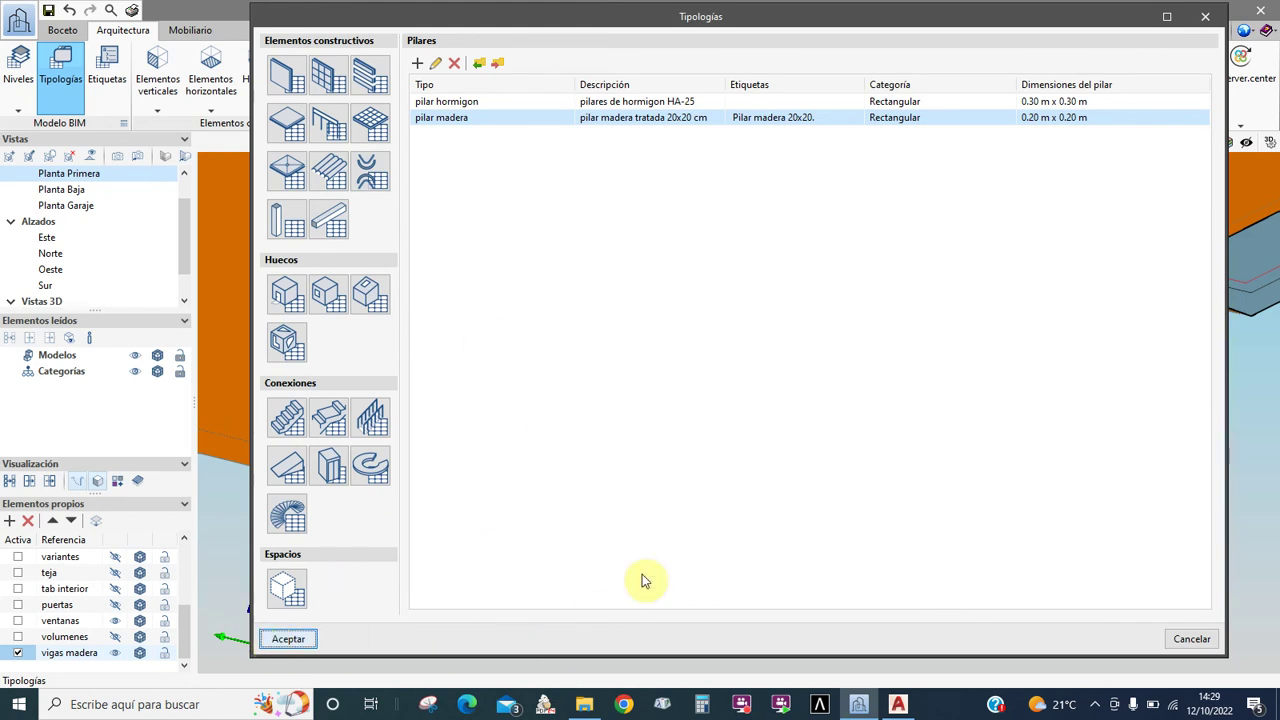
pyautogui.click(262, 638)
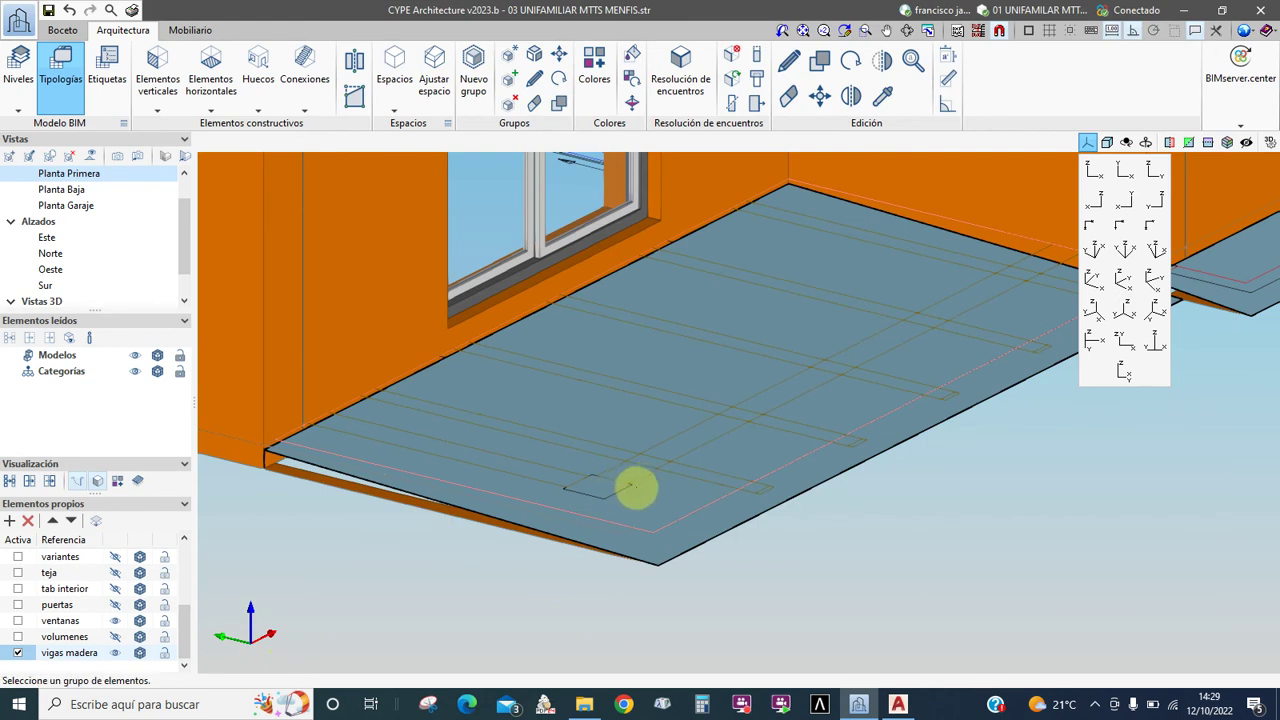
# Step: Start a new pillar for the Planta Primera terrace and load the "pilar madera" type for it
pyautogui.scroll(2, 622, 488)
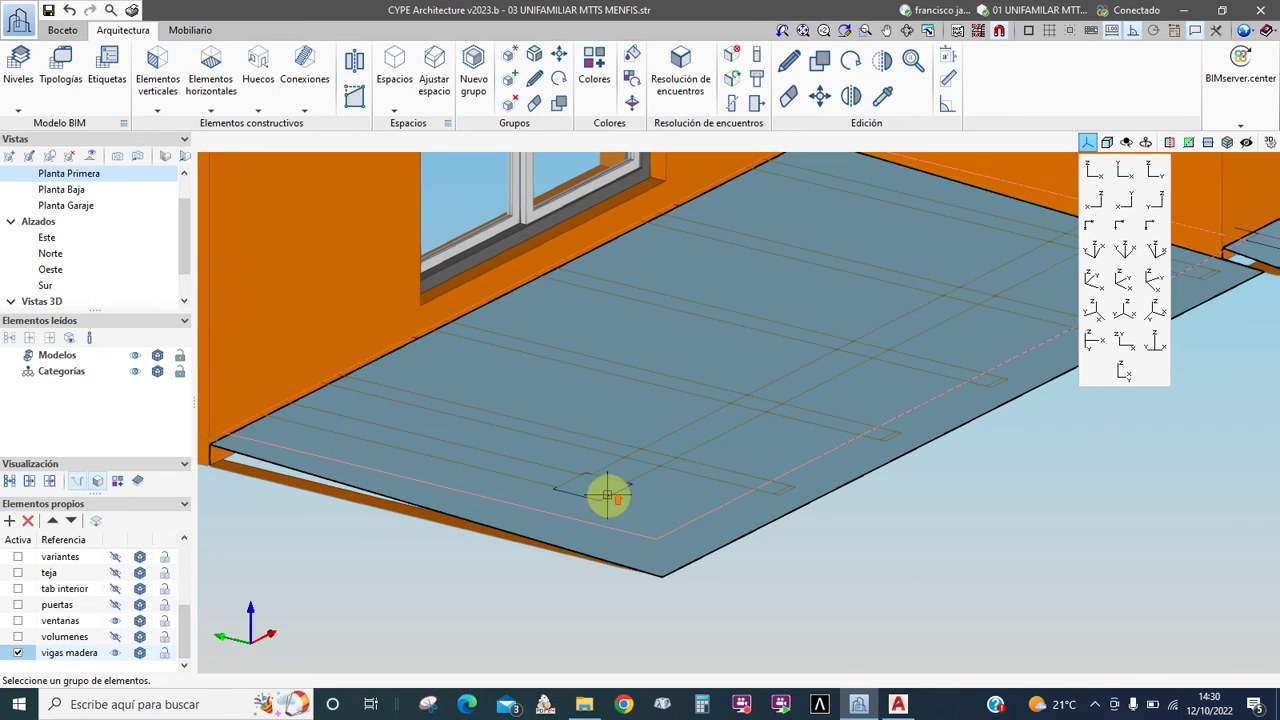
pyautogui.scroll(1, 608, 494)
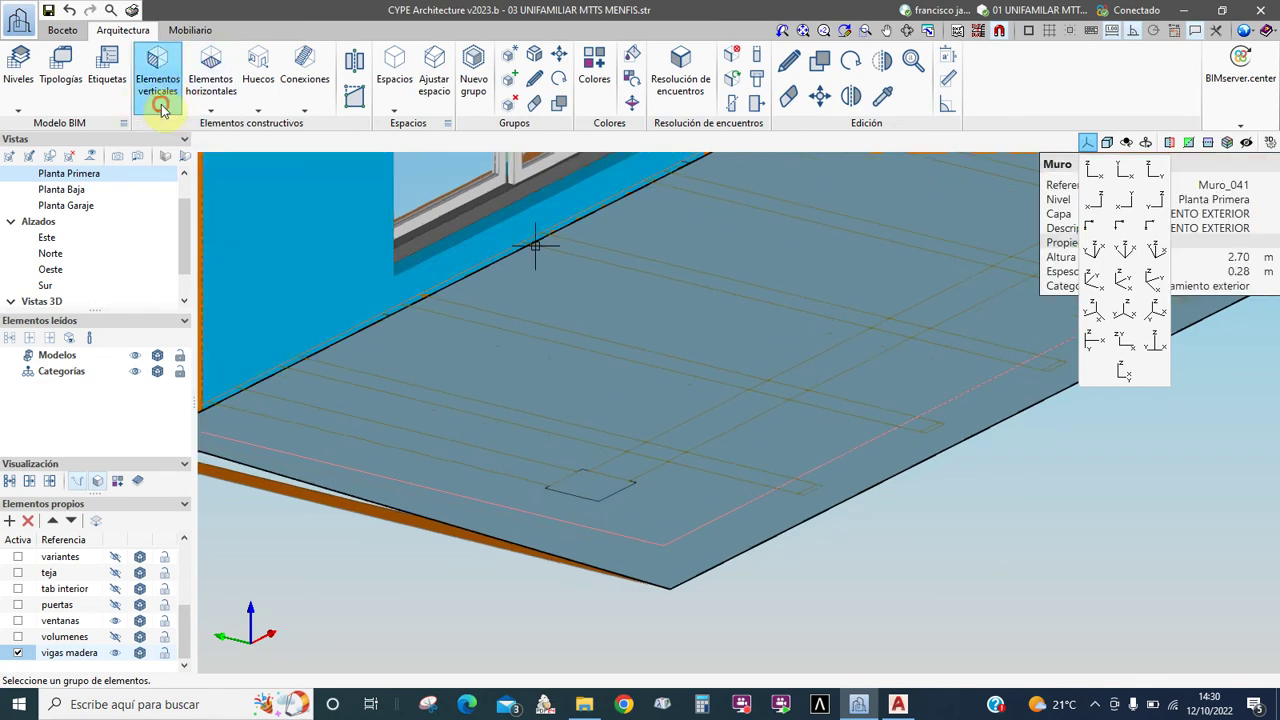
pyautogui.click(157, 92)
pyautogui.click(321, 182)
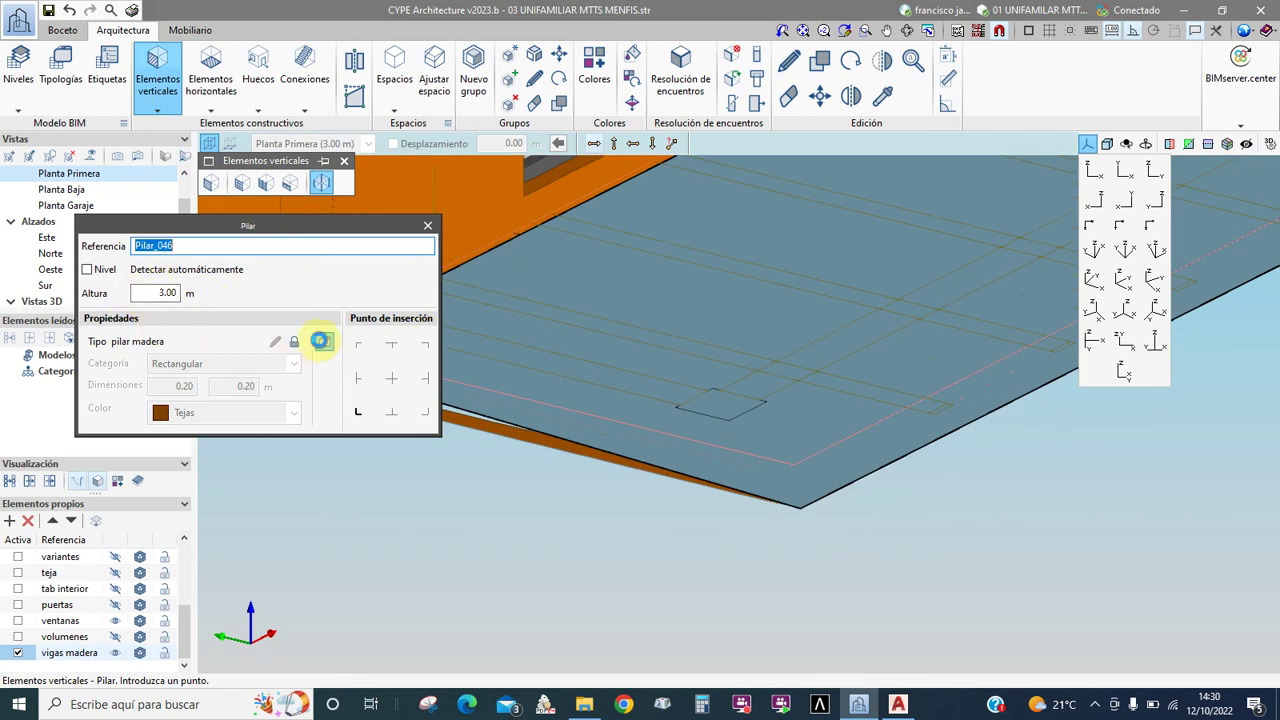
pyautogui.click(321, 345)
pyautogui.click(147, 244)
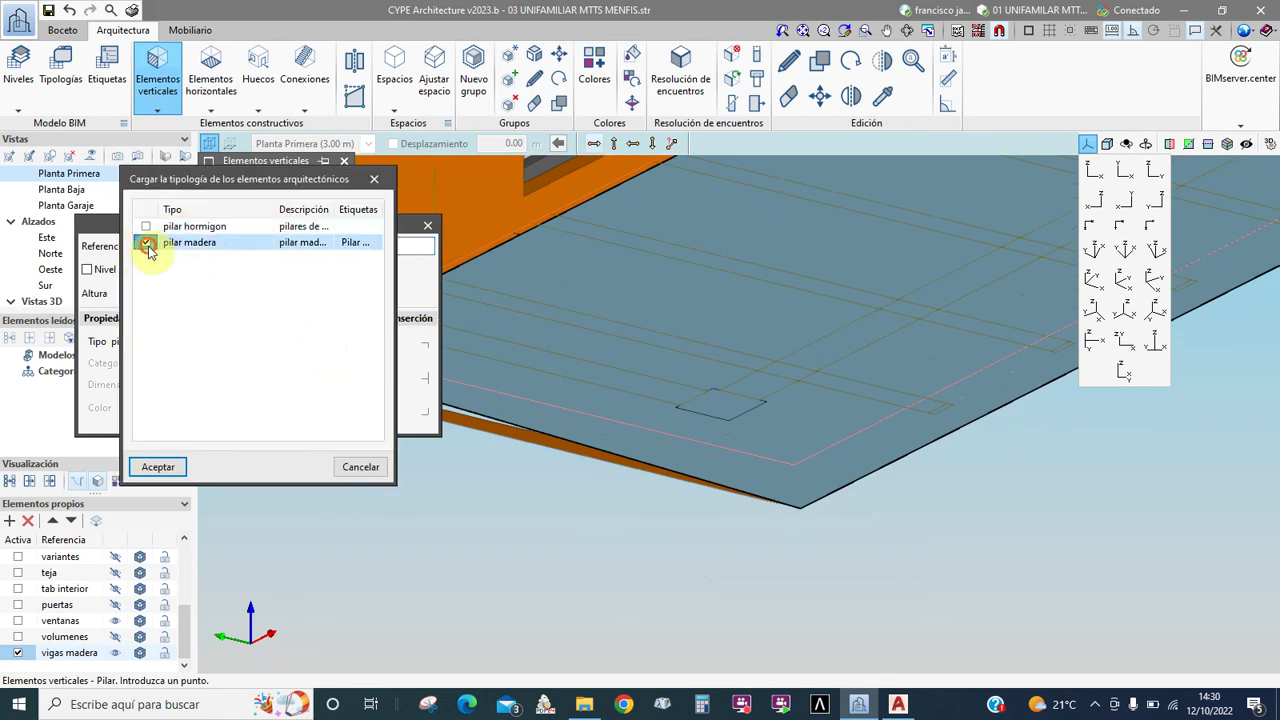
pyautogui.click(157, 466)
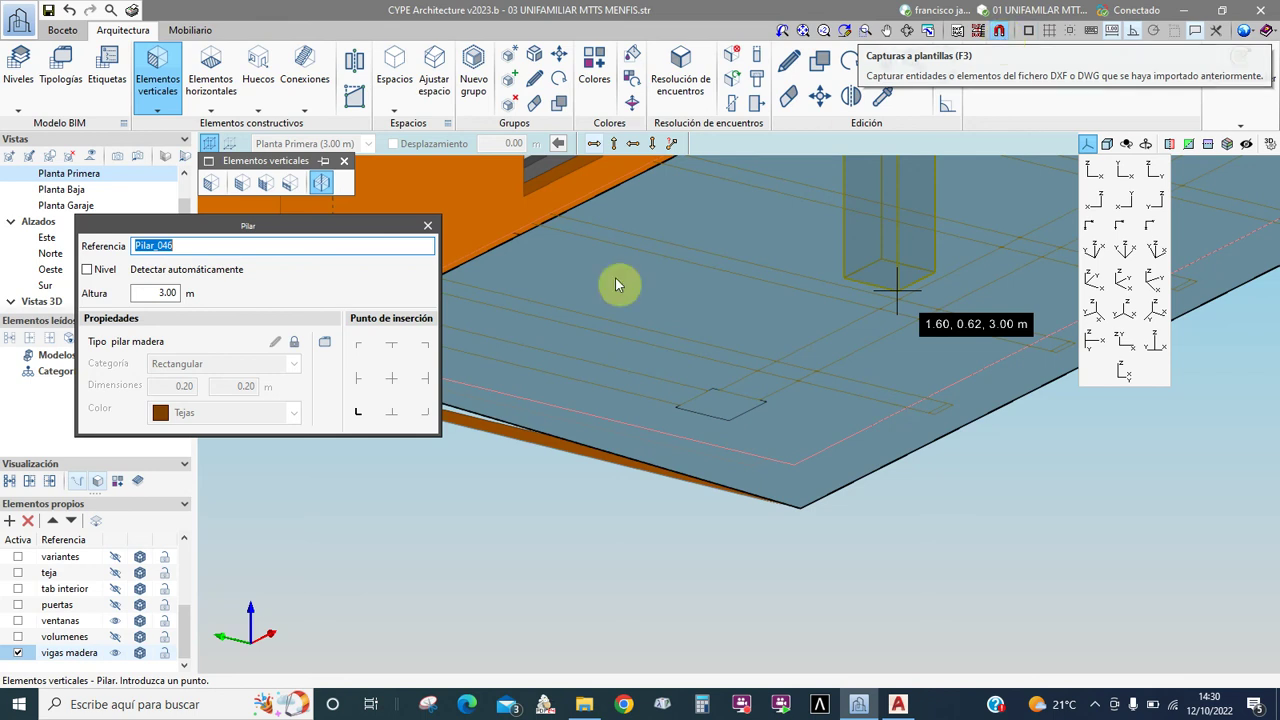
# Step: Try placing a 3.00 m high wooden pillar by its corner on the square outlined on the terrace, and undo it
pyautogui.click(427, 414)
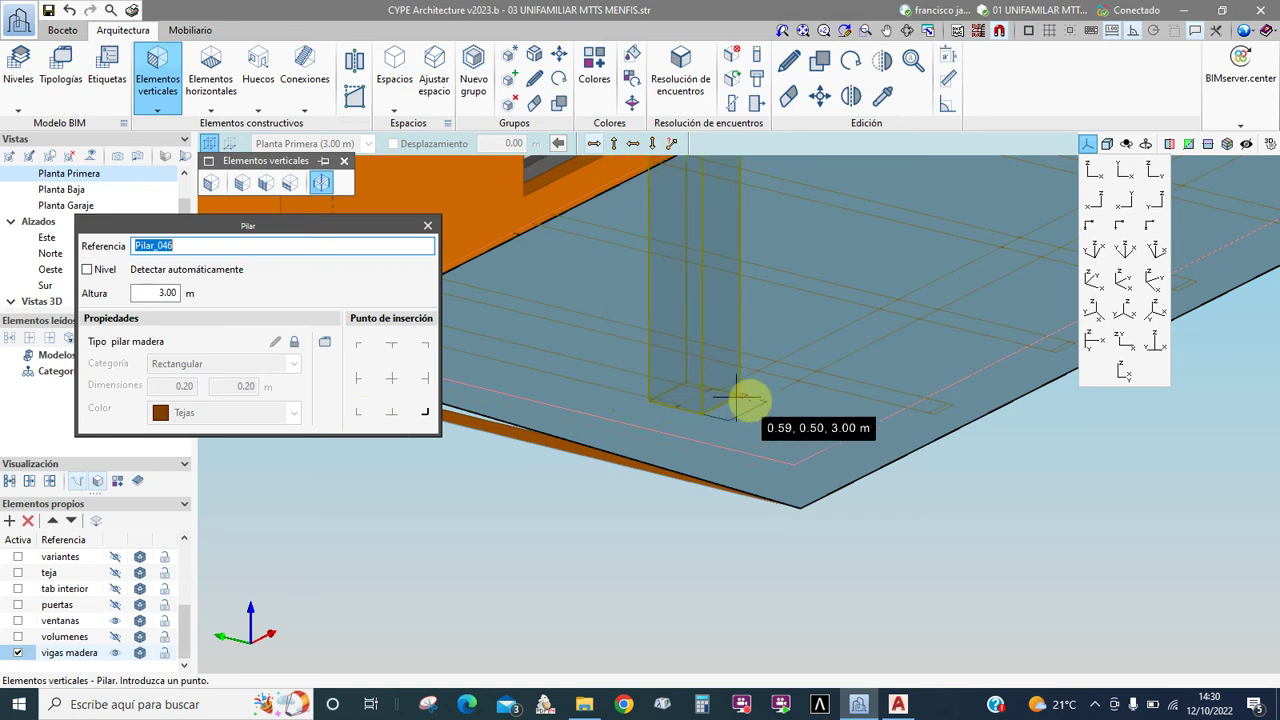
pyautogui.click(357, 412)
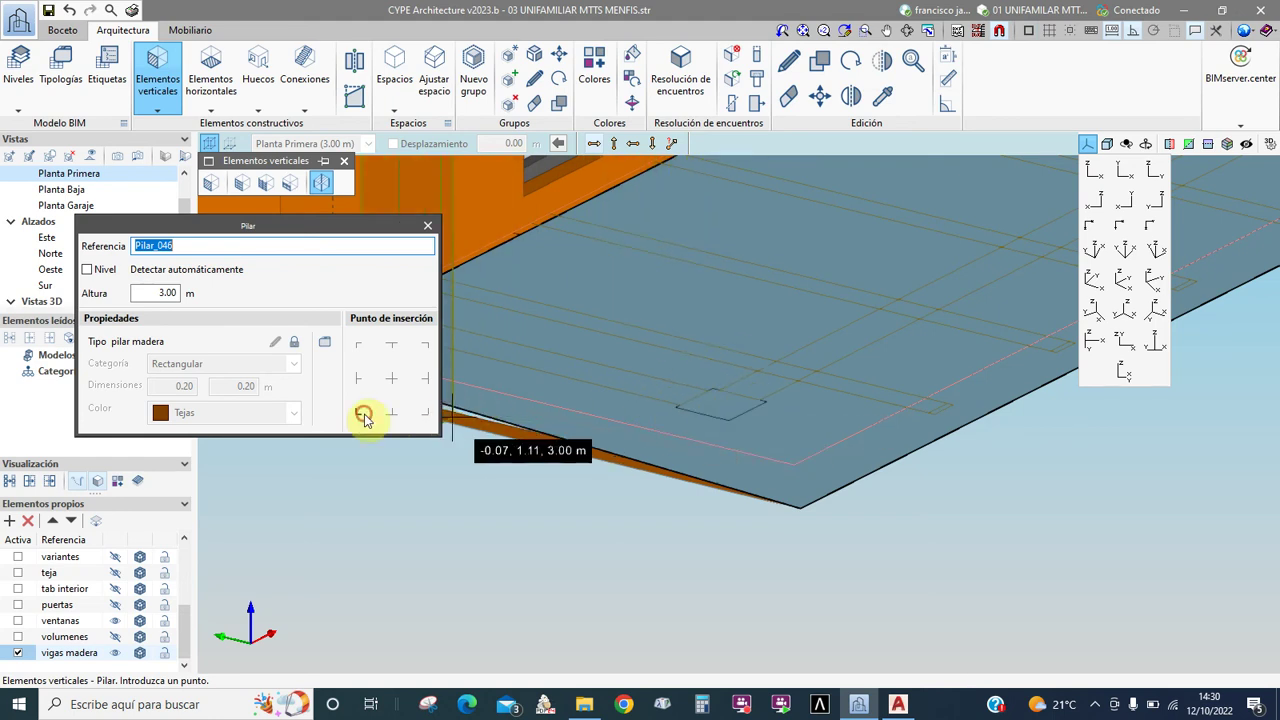
pyautogui.click(730, 418)
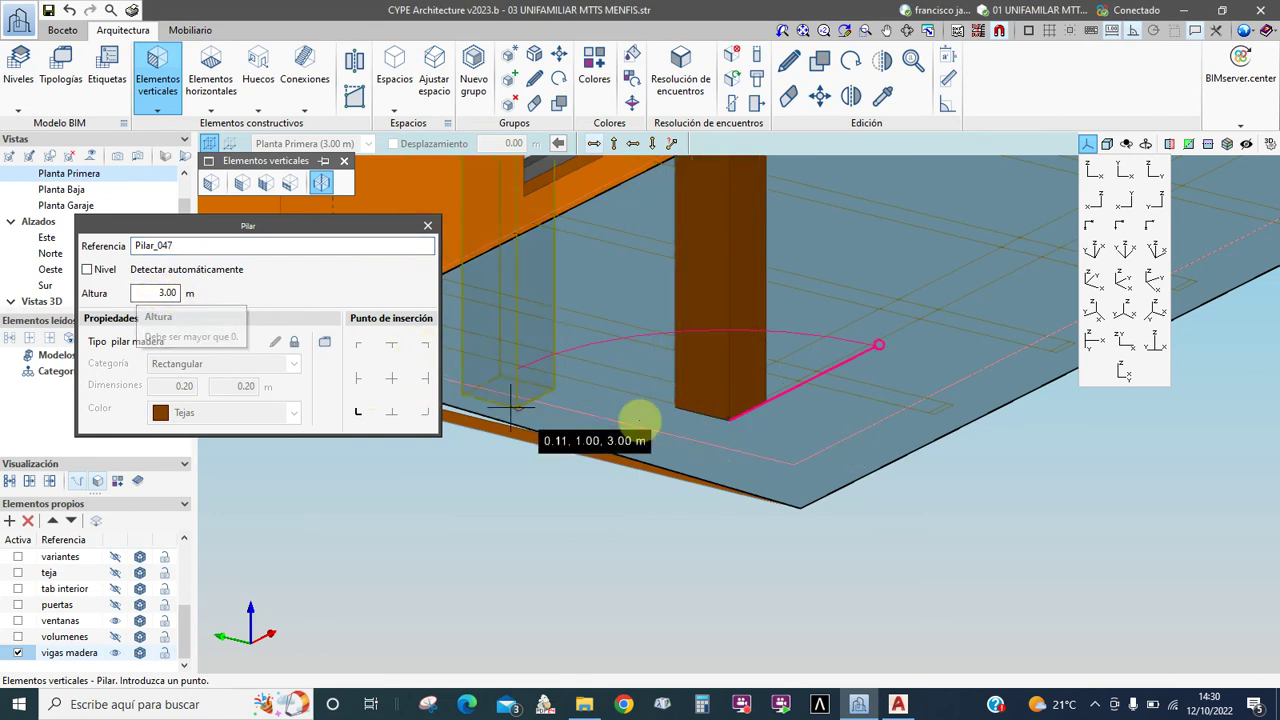
pyautogui.rightClick(700, 420)
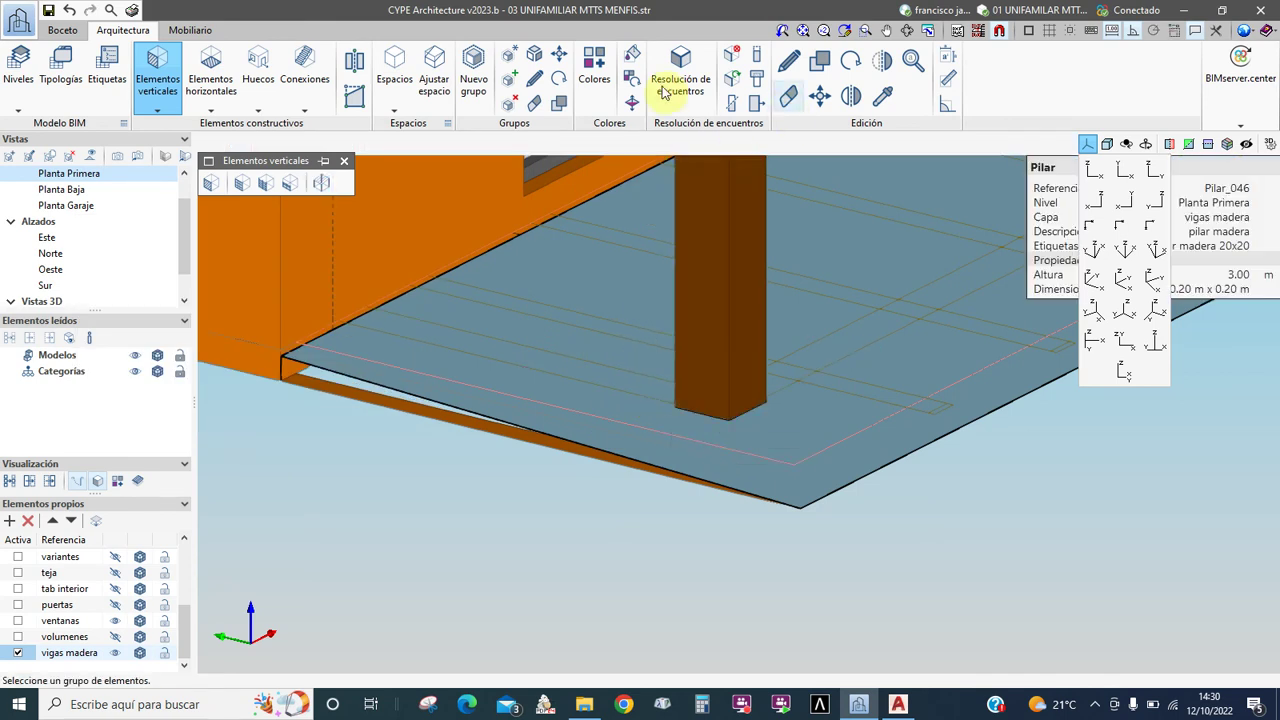
pyautogui.click(68, 12)
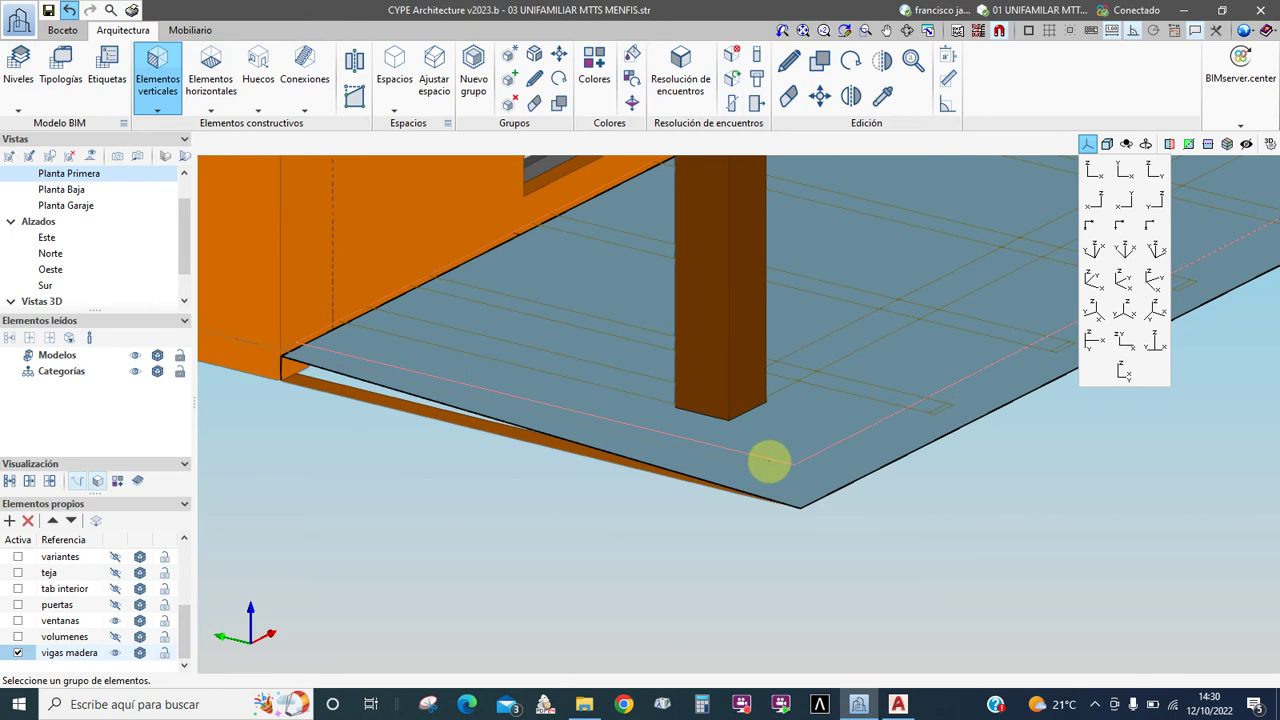
# Step: Start the wooden pillar again, check its height in the AutoCAD section and return to CYPE Architecture
pyautogui.click(158, 75)
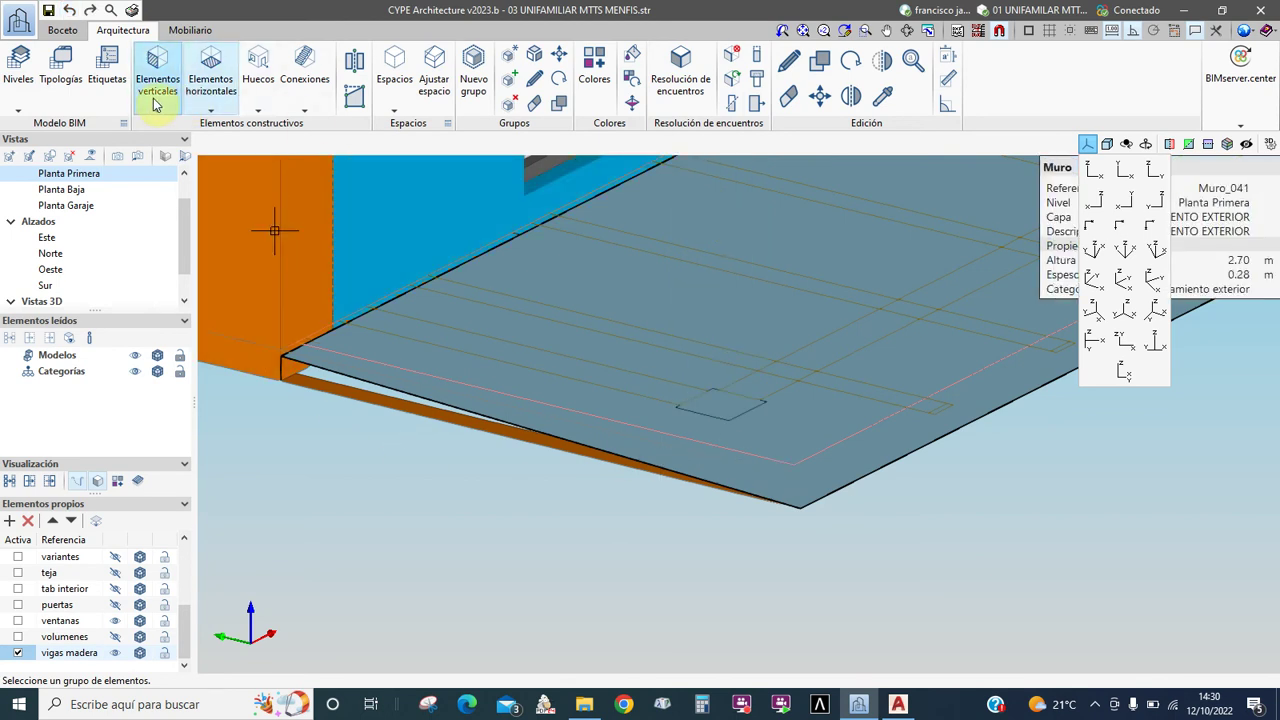
pyautogui.click(320, 184)
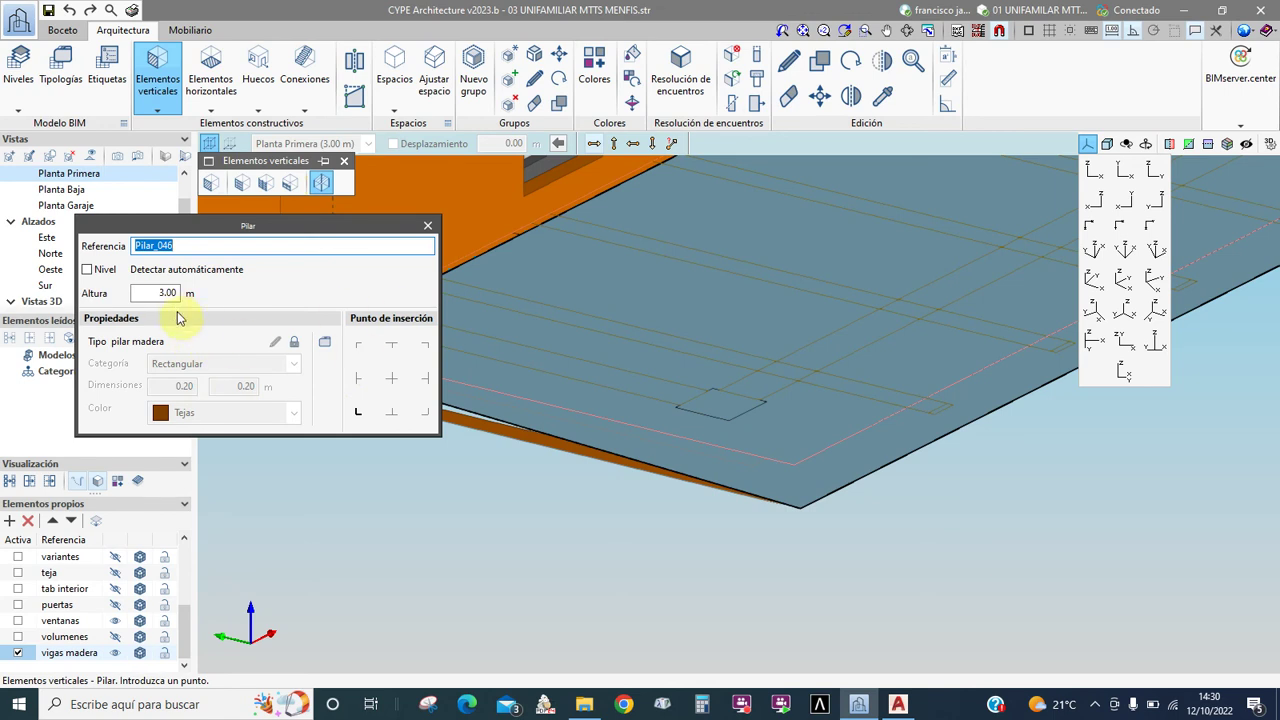
pyautogui.click(155, 293)
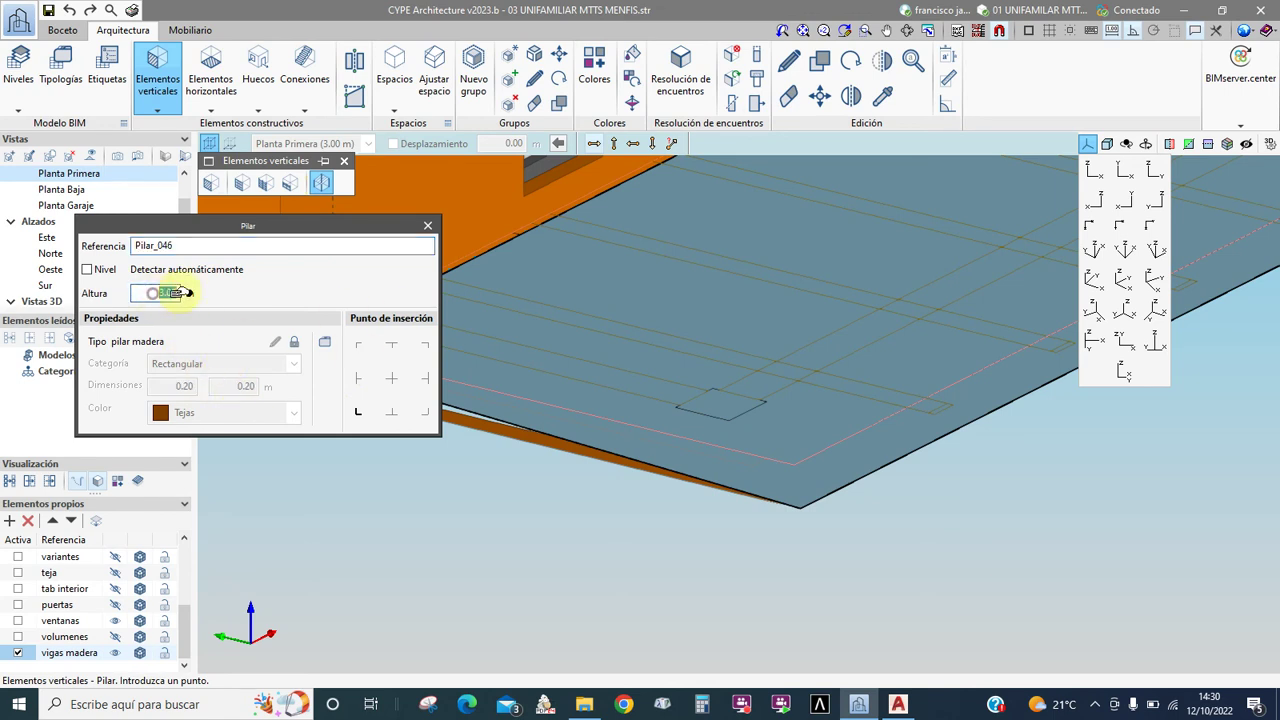
pyautogui.click(893, 705)
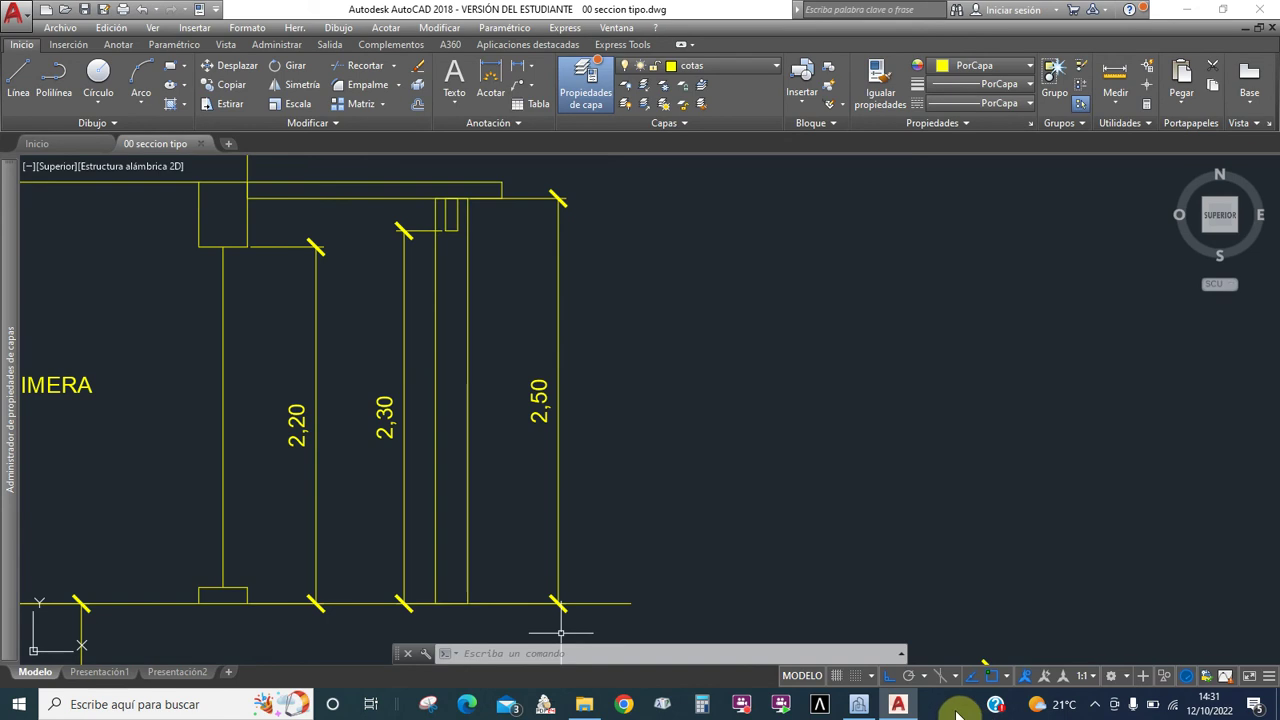
pyautogui.moveTo(857, 706)
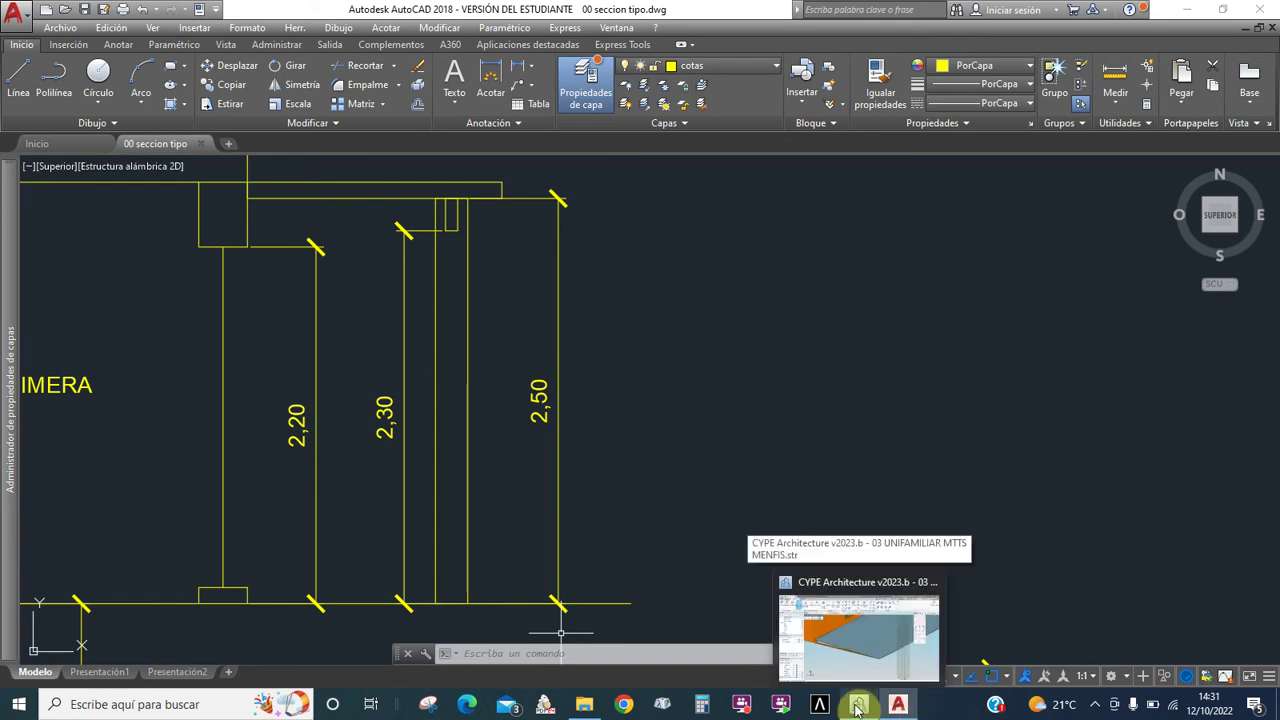
pyautogui.click(857, 706)
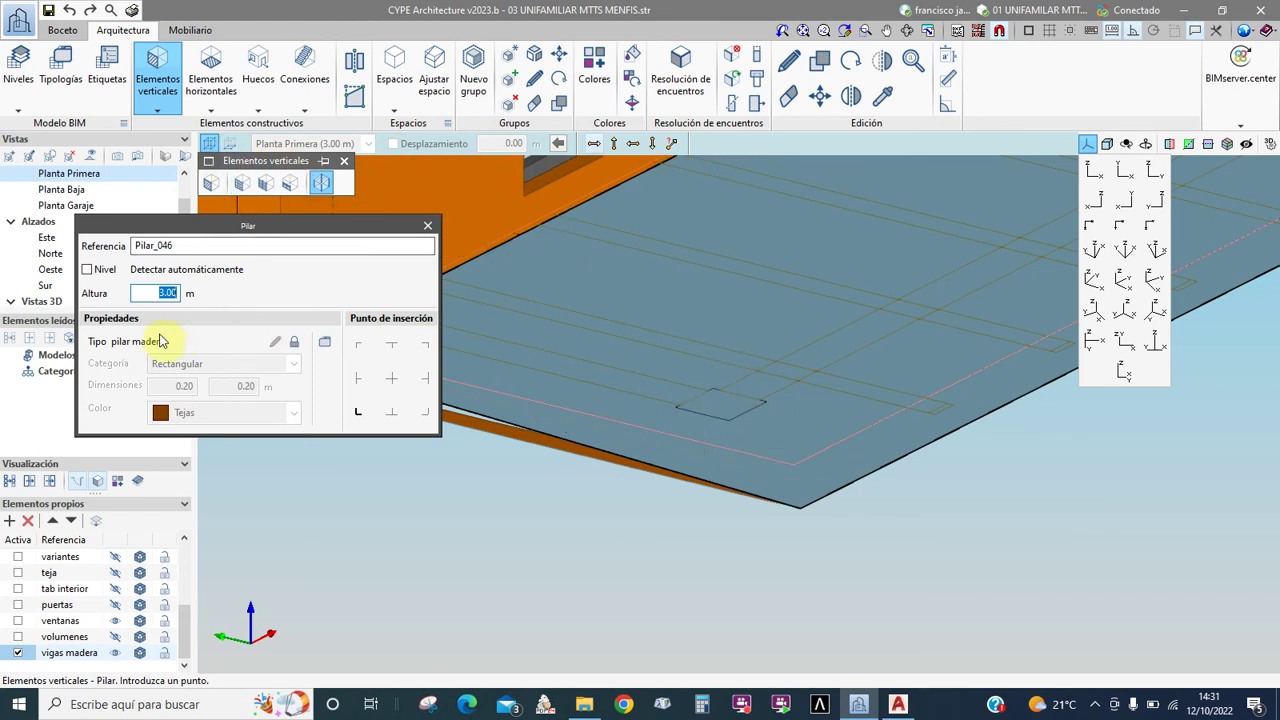
# Step: Switch the pillar insertion to 2D mode and set the new pillar's height to 2.50 m
pyautogui.click(733, 421)
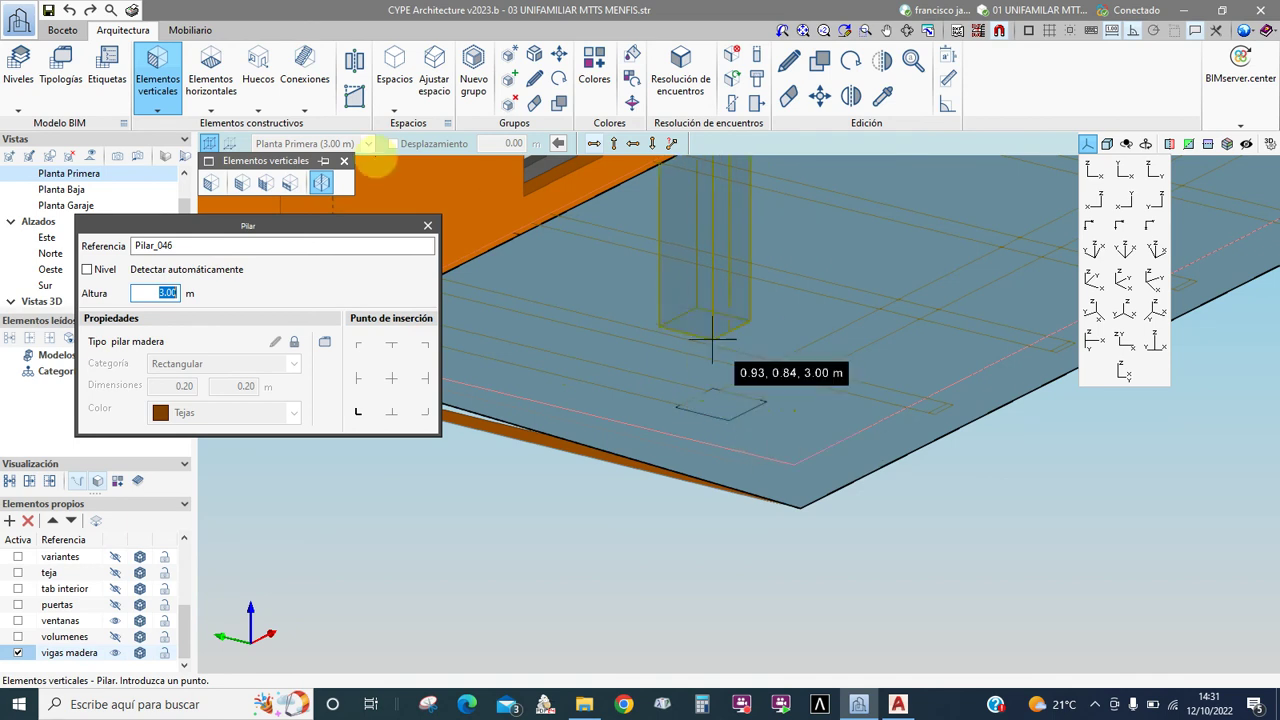
pyautogui.click(230, 147)
pyautogui.click(230, 147)
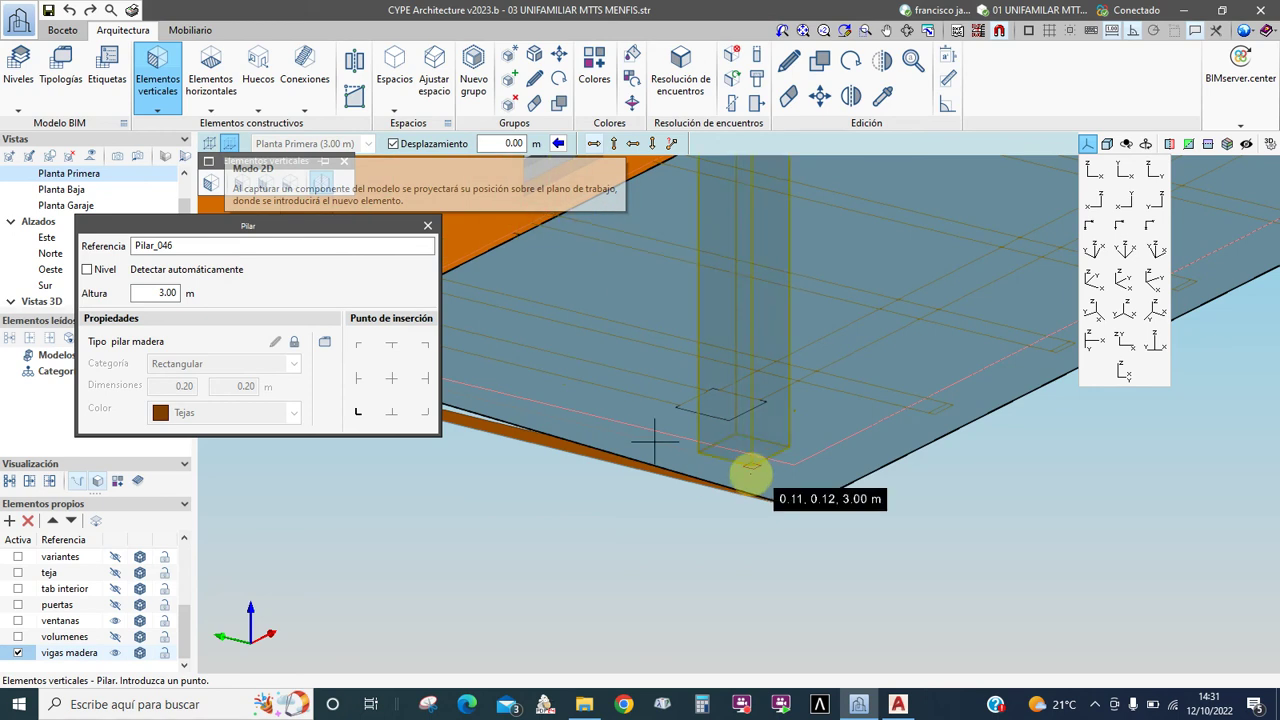
pyautogui.click(165, 292)
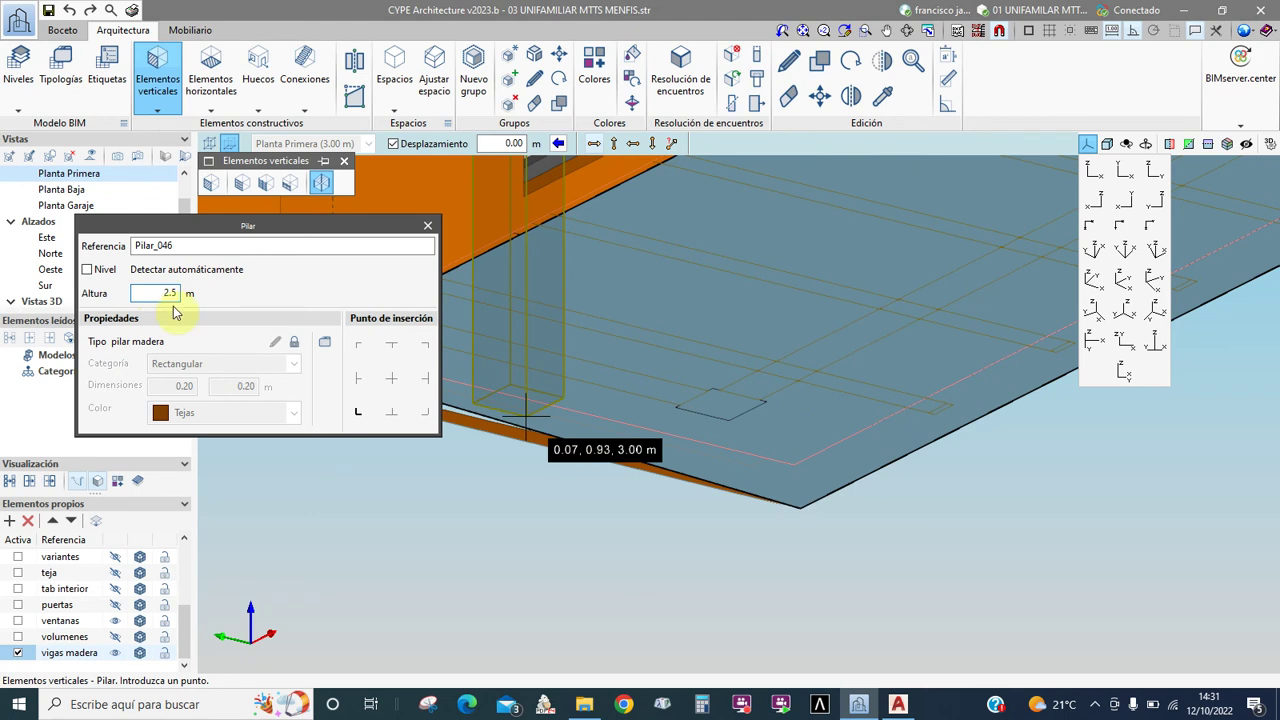
pyautogui.write('2.5')
pyautogui.press('Return')
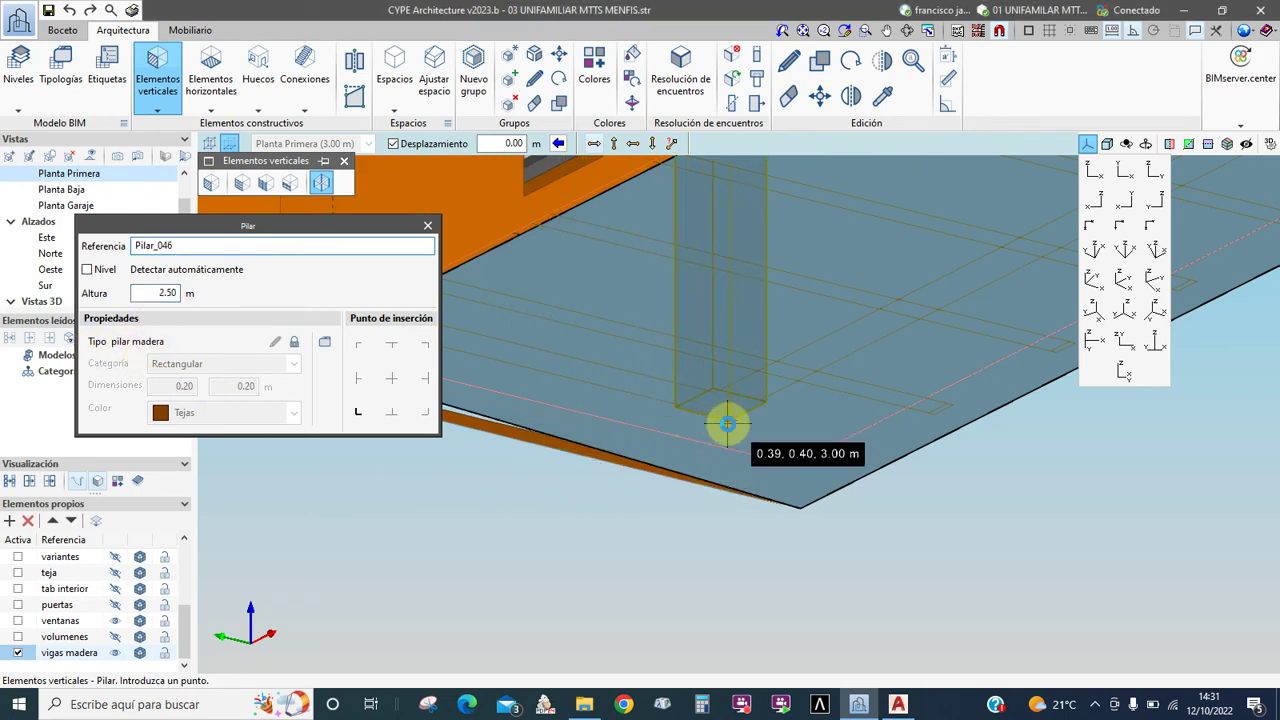
# Step: Place the 2.50 m wooden pillar by its corner on the square outlined at the terrace corner, and finish the insertion
pyautogui.click(726, 428)
pyautogui.press('Escape')
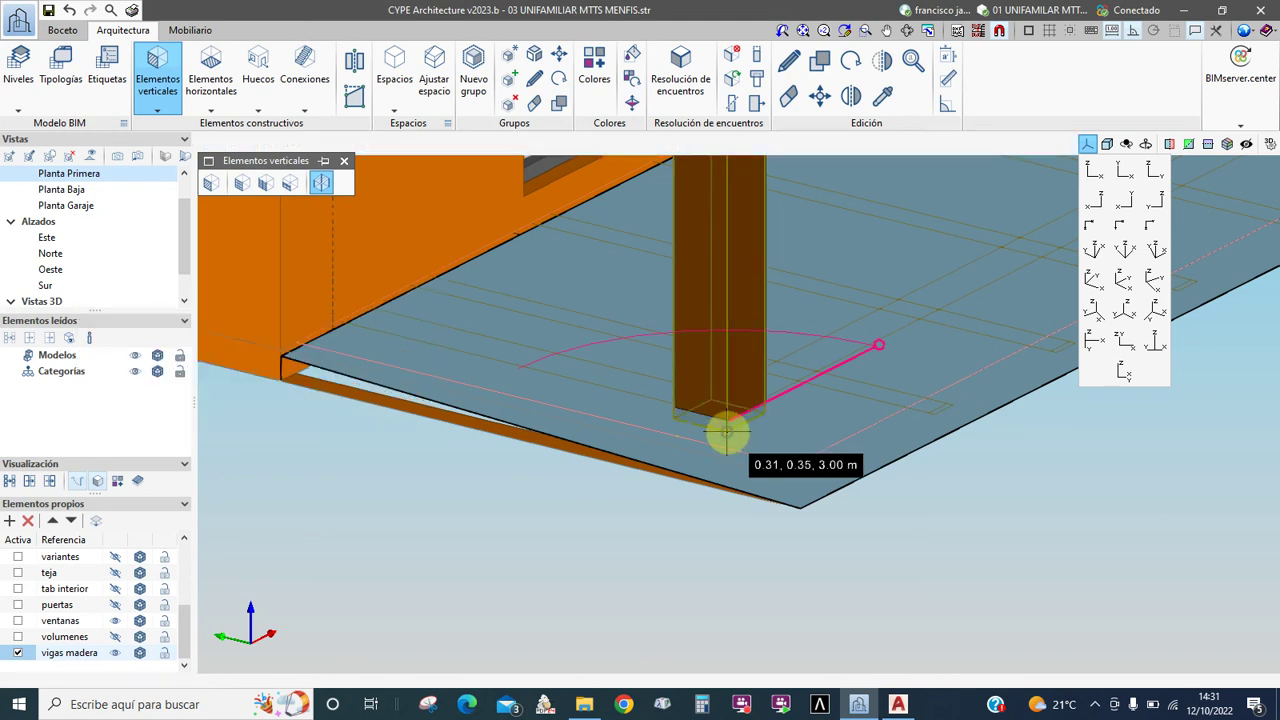
pyautogui.scroll(-5, 703, 500)
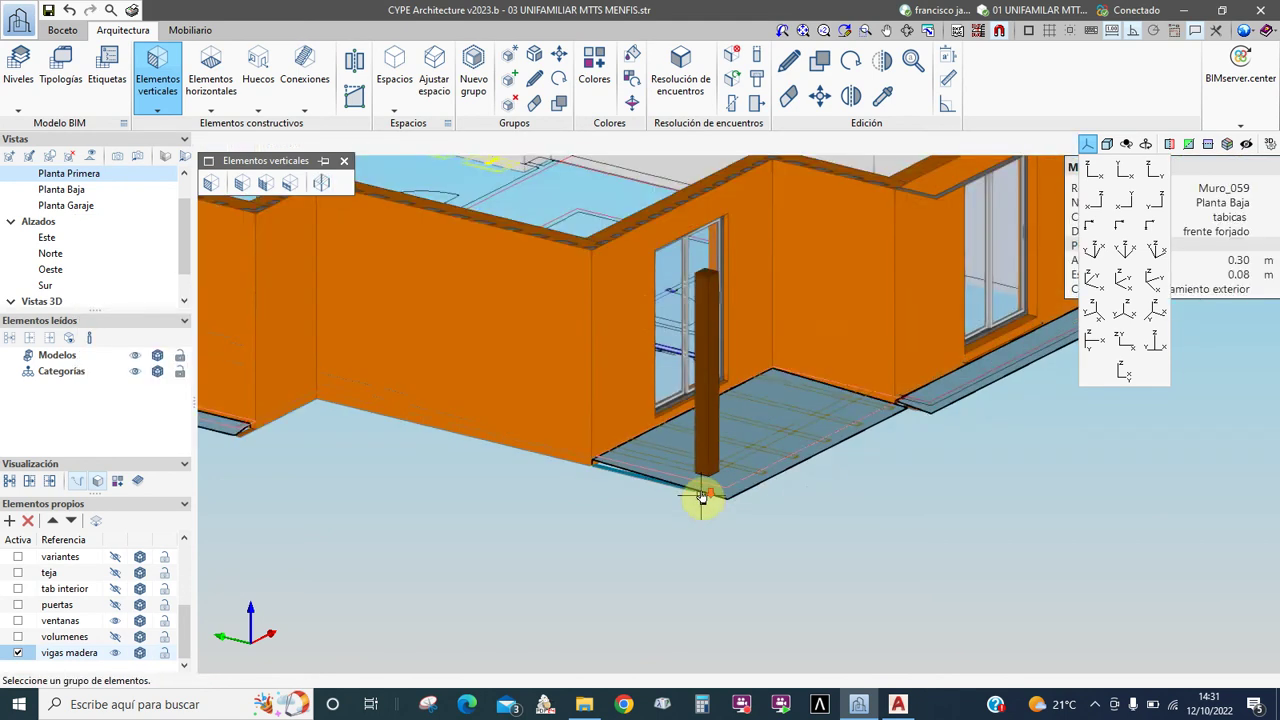
pyautogui.scroll(4, 675, 410)
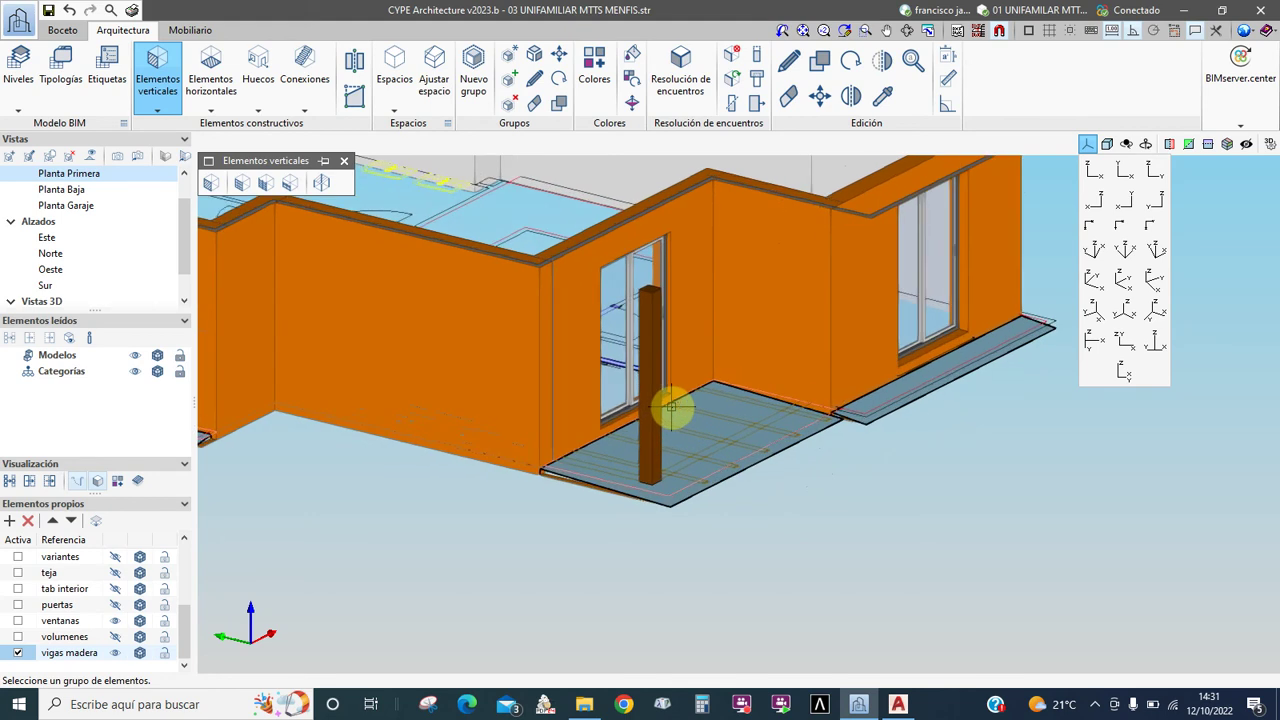
# Step: Measure the placed pillar from its base, switching to 3D mode and clearing earlier measurements, and inspect its top beside the window
pyautogui.click(948, 80)
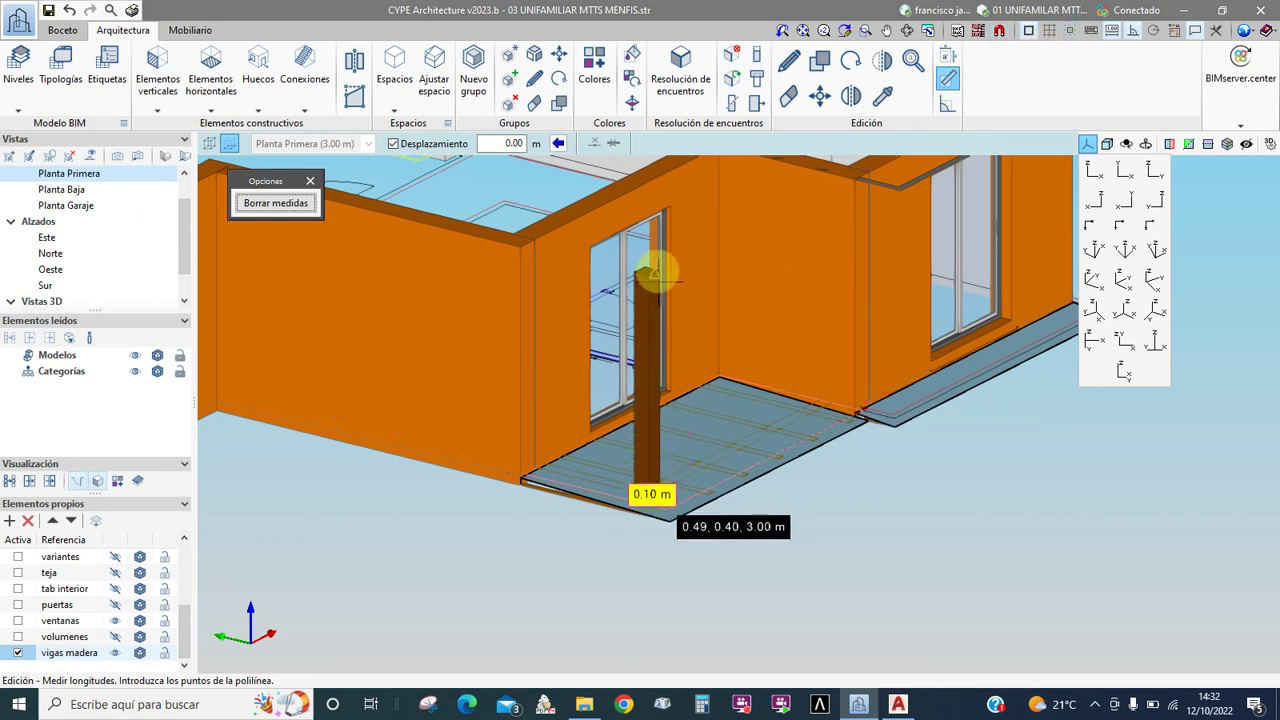
pyautogui.scroll(2, 648, 283)
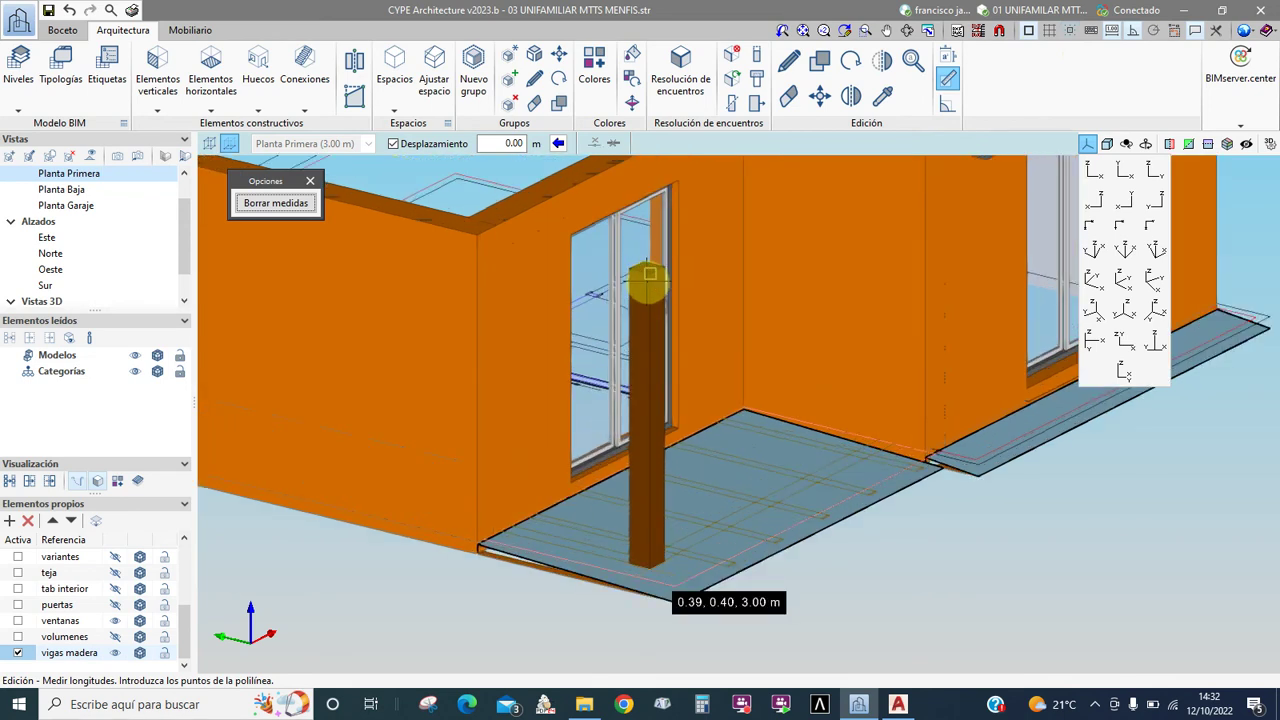
pyautogui.click(652, 572)
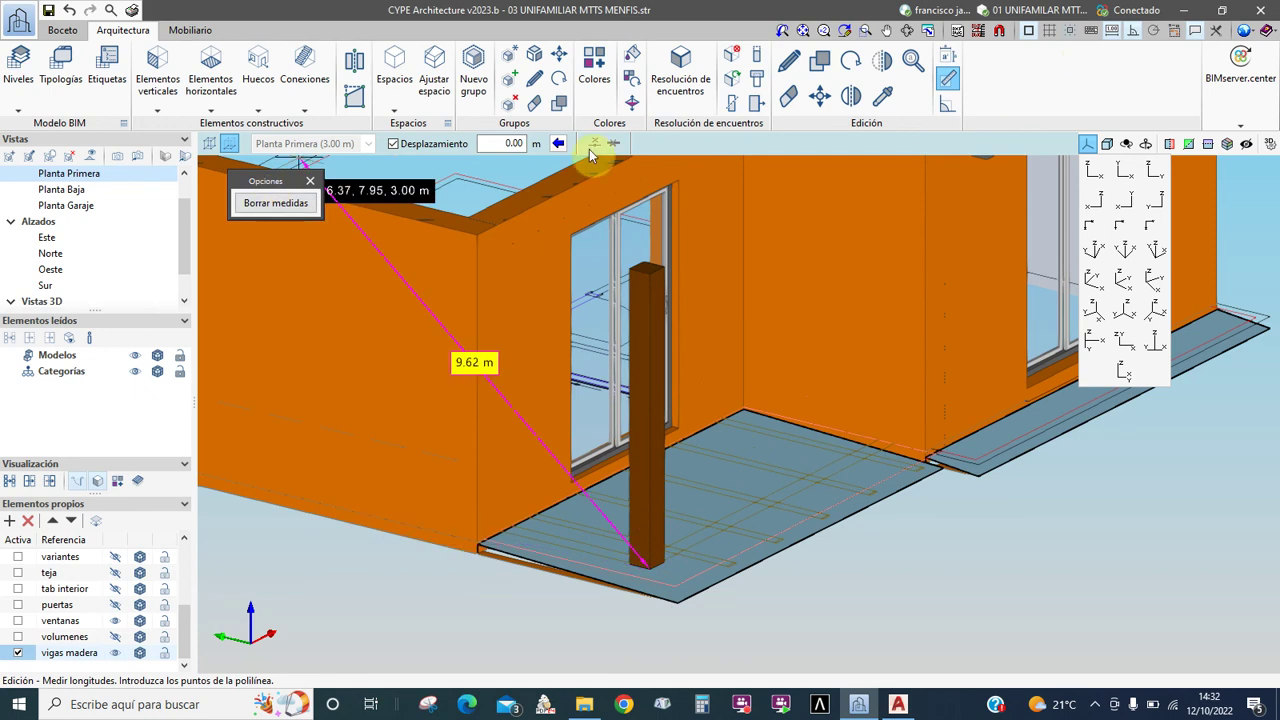
pyautogui.click(209, 143)
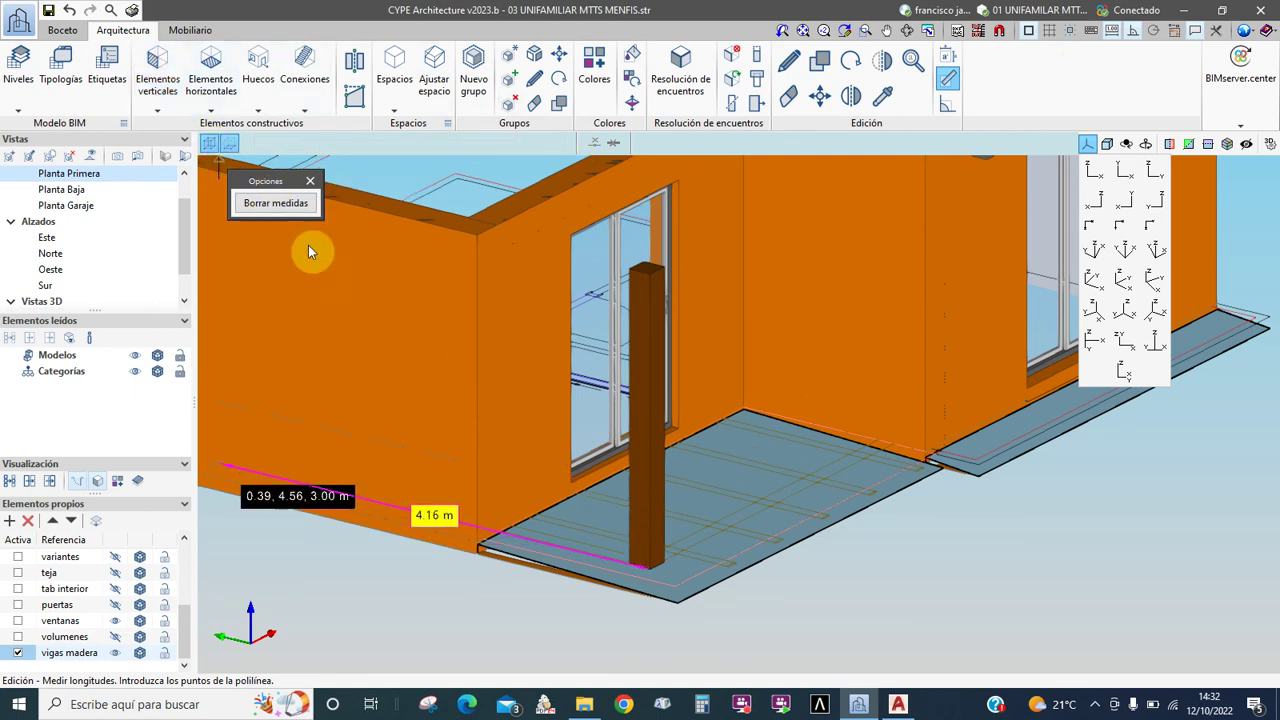
pyautogui.click(265, 202)
pyautogui.click(646, 588)
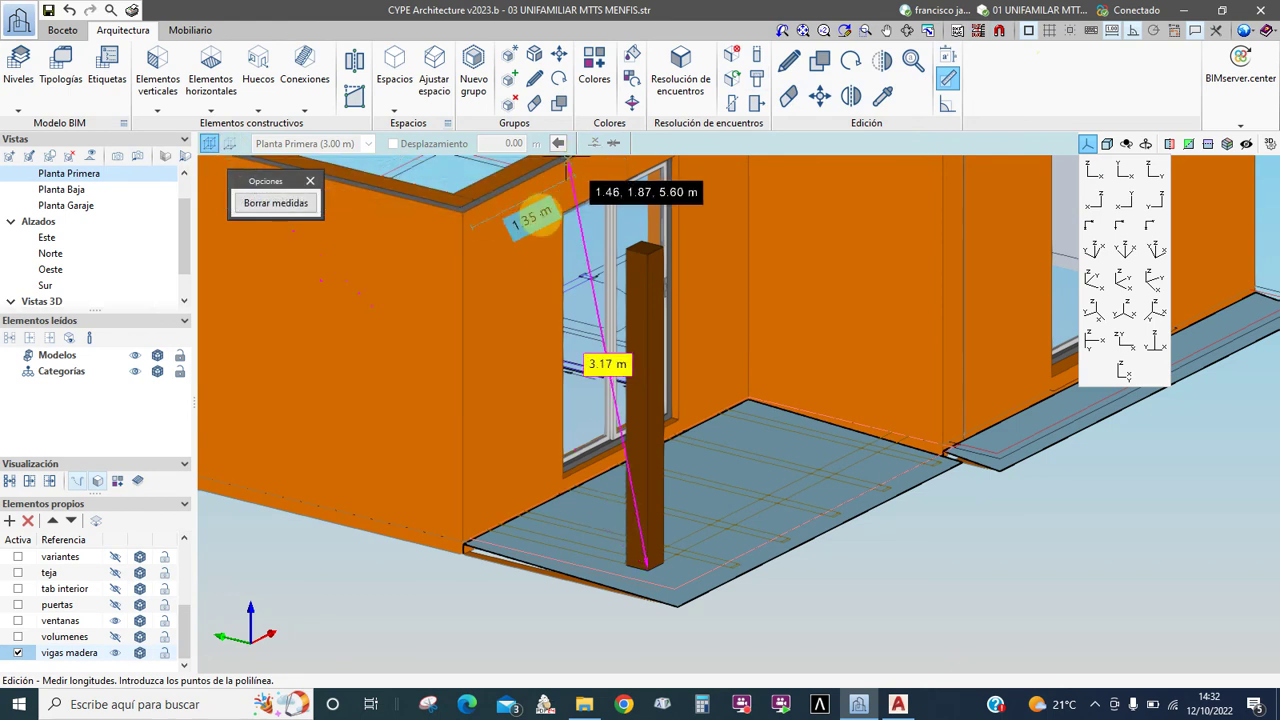
pyautogui.press('Escape')
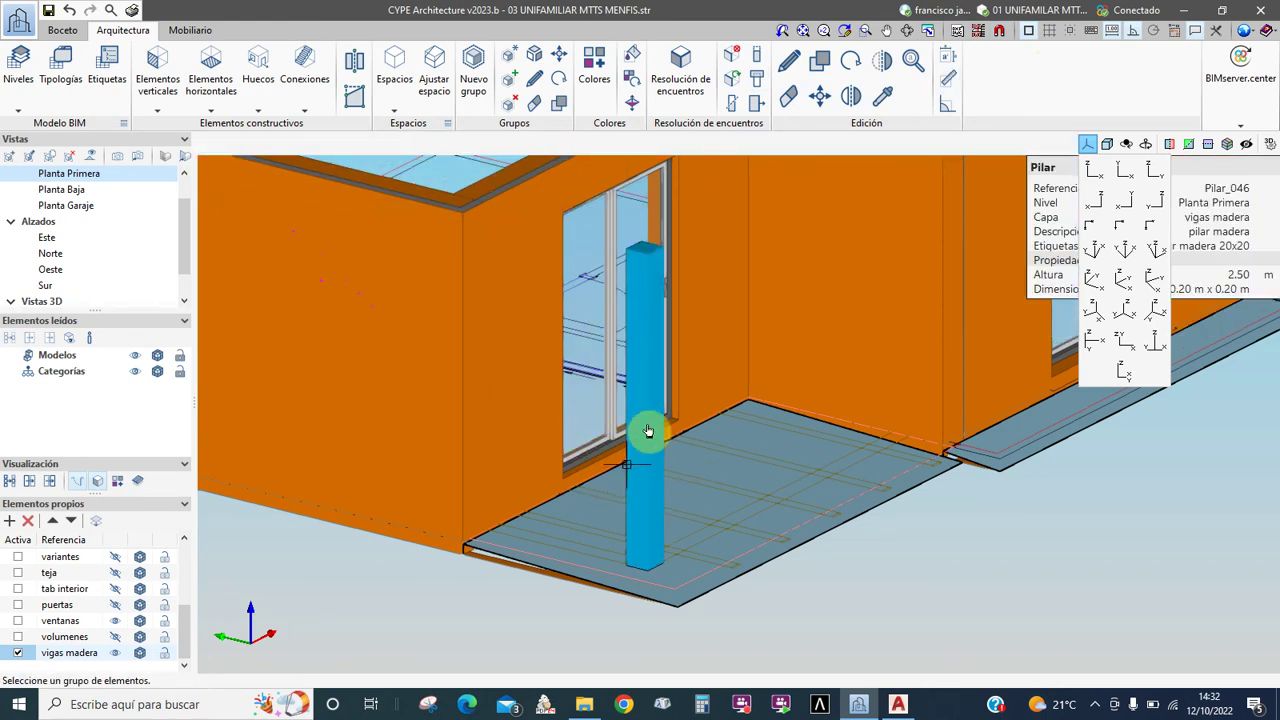
pyautogui.moveTo(648, 414); pyautogui.dragTo(586, 466, button='middle')
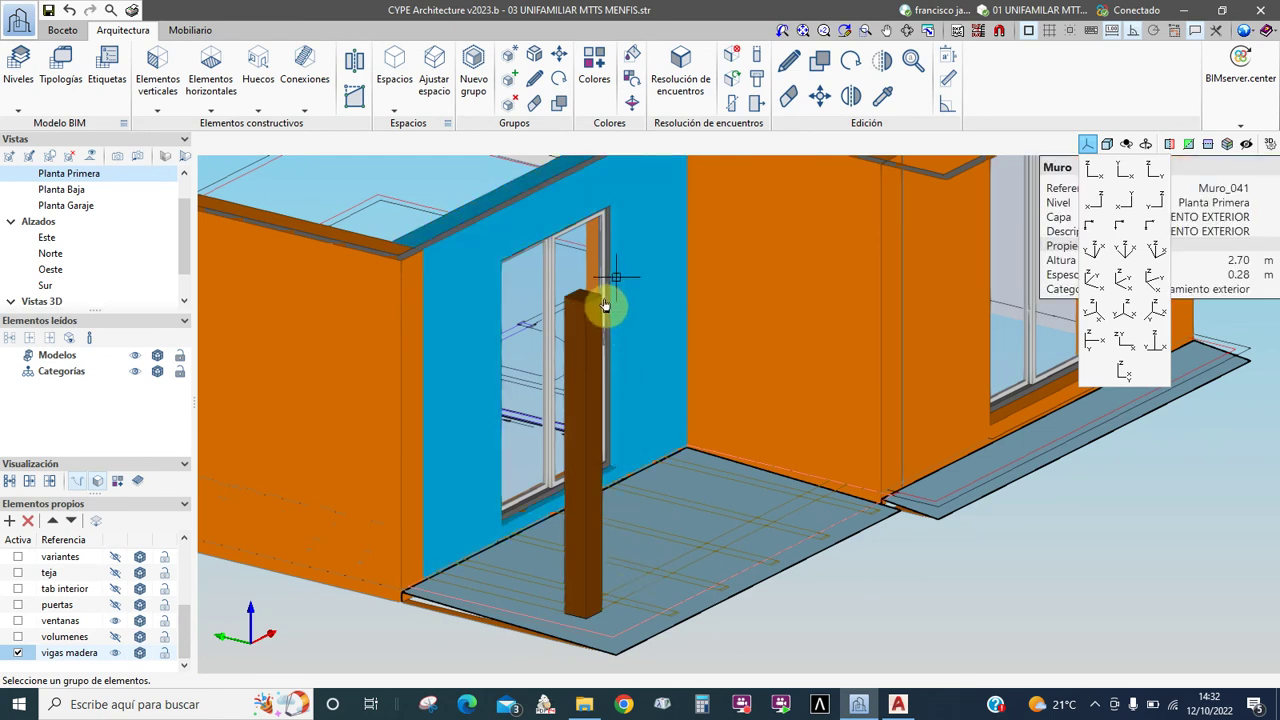
pyautogui.scroll(3, 622, 270)
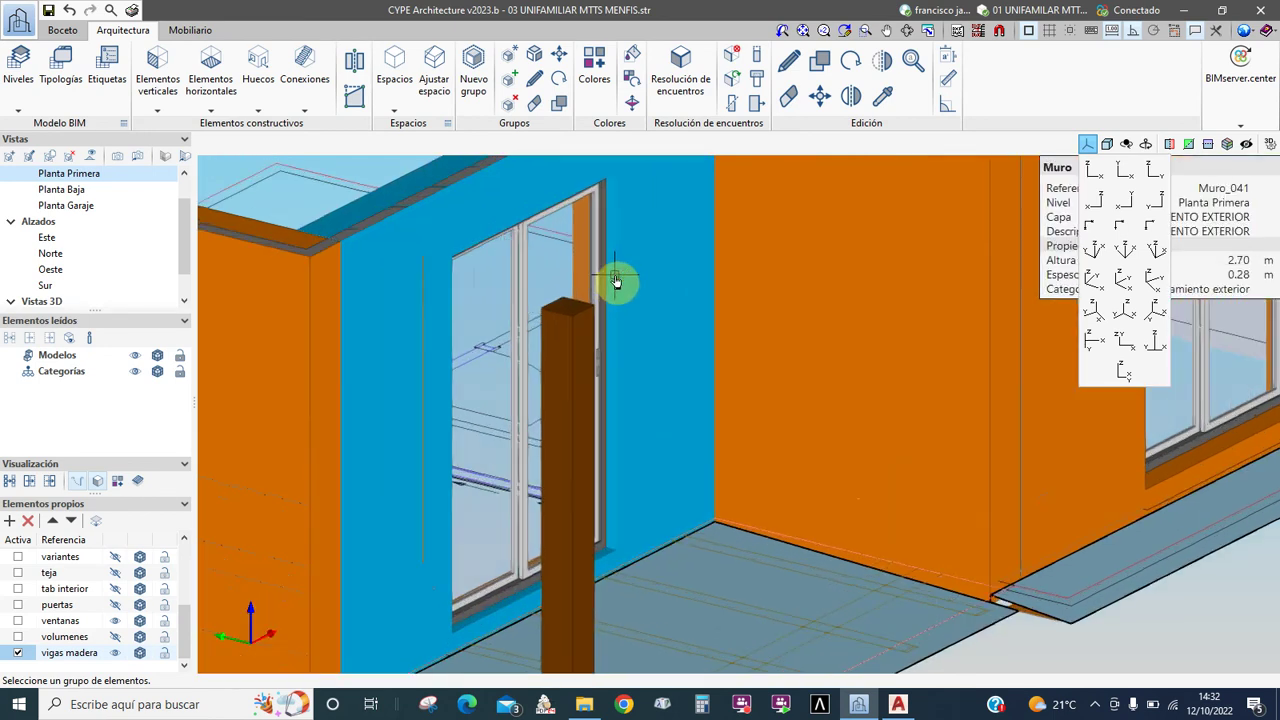
pyautogui.scroll(-1, 572, 307)
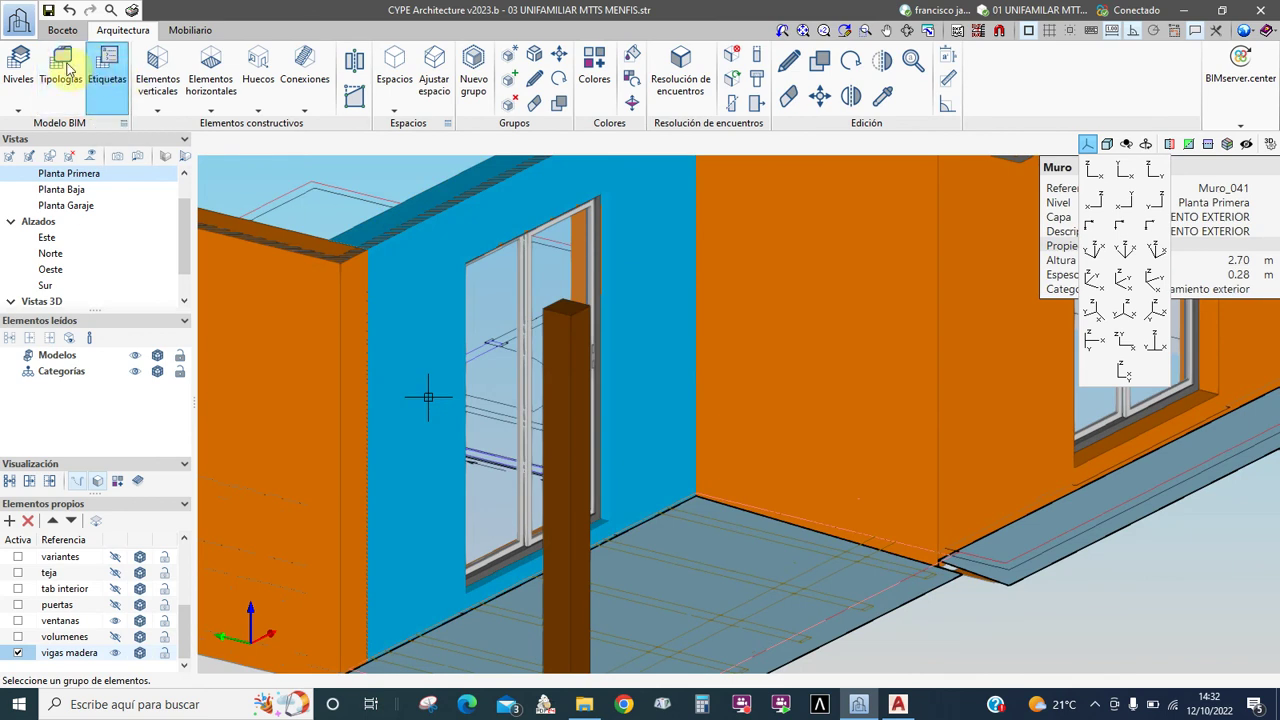
# Step: Edit the 10x5 cm wooden beam type in the typologies and rename its reference as "correas 10x5 cm"
pyautogui.click(60, 66)
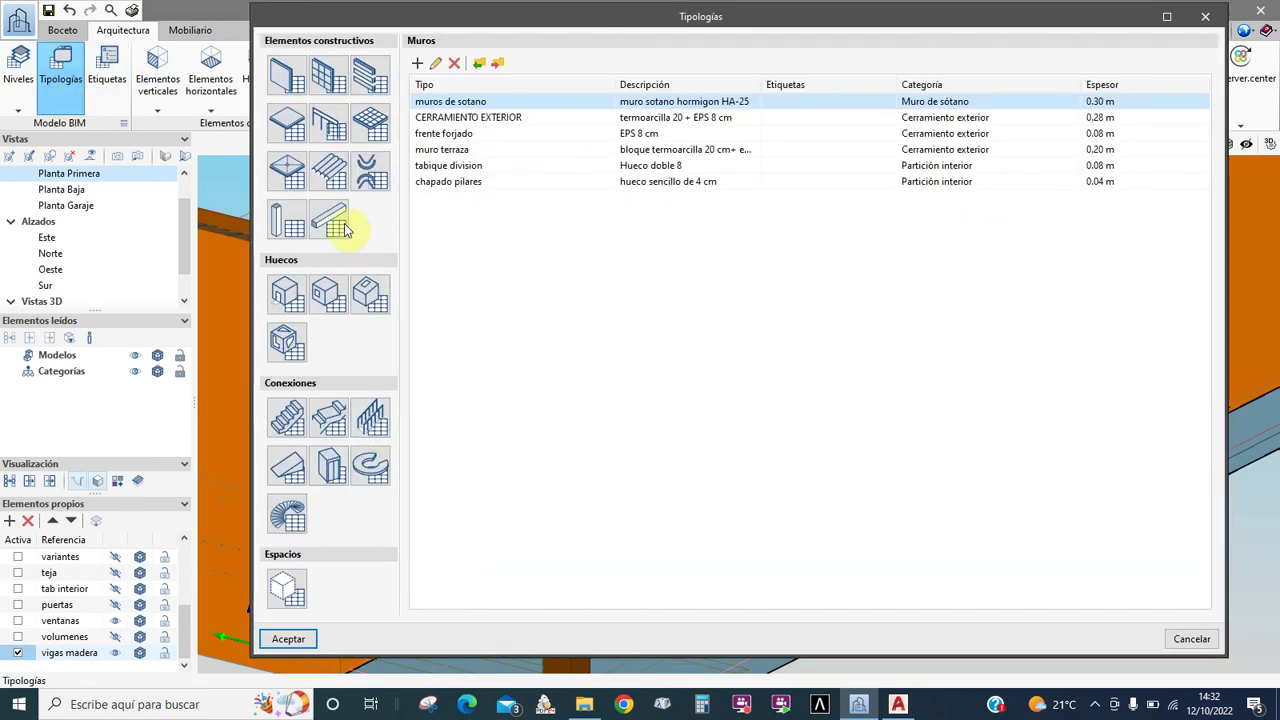
pyautogui.click(332, 224)
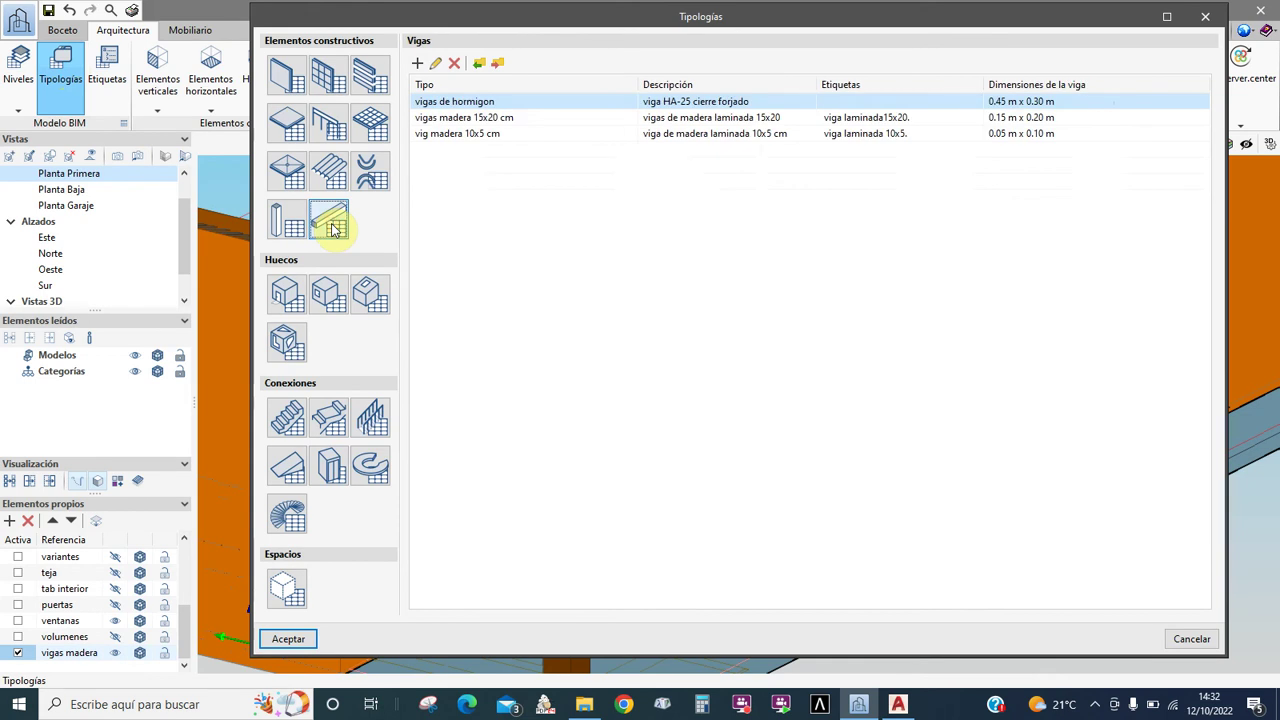
pyautogui.click(435, 140)
pyautogui.click(427, 145)
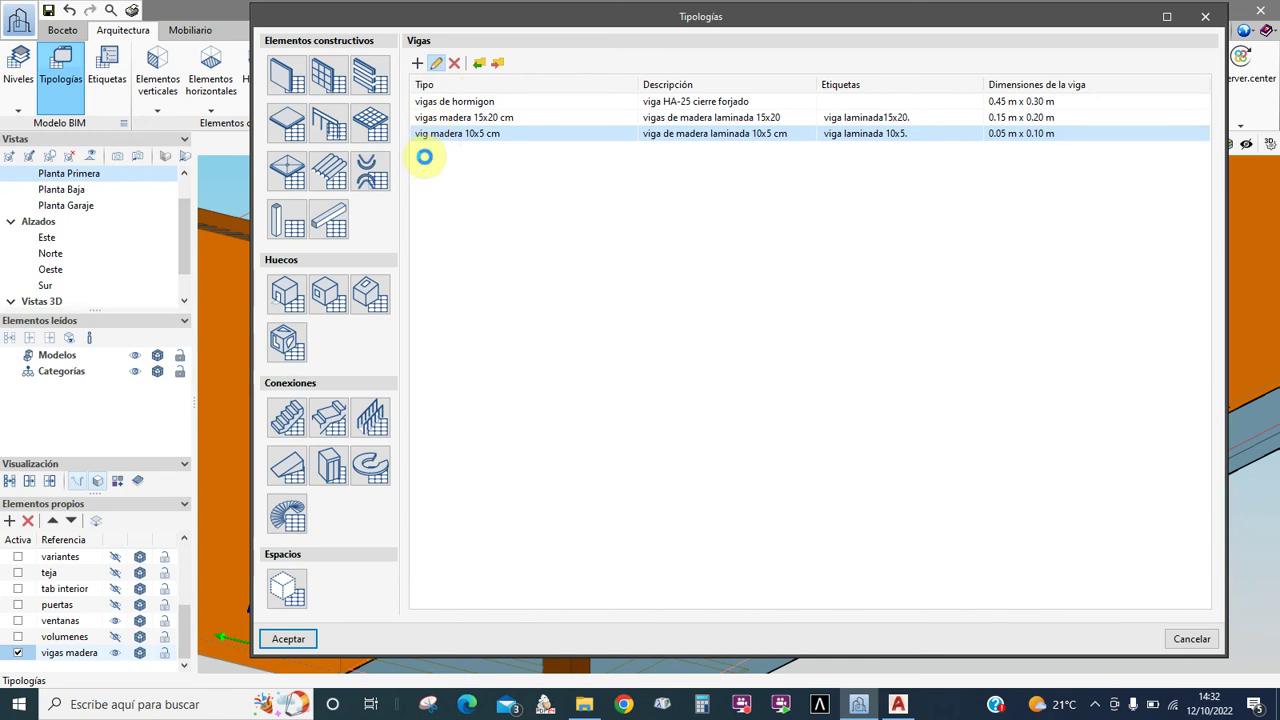
pyautogui.doubleClick(427, 146)
pyautogui.moveTo(549, 197); pyautogui.dragTo(476, 193)
pyautogui.write('correas 10x5 cm')
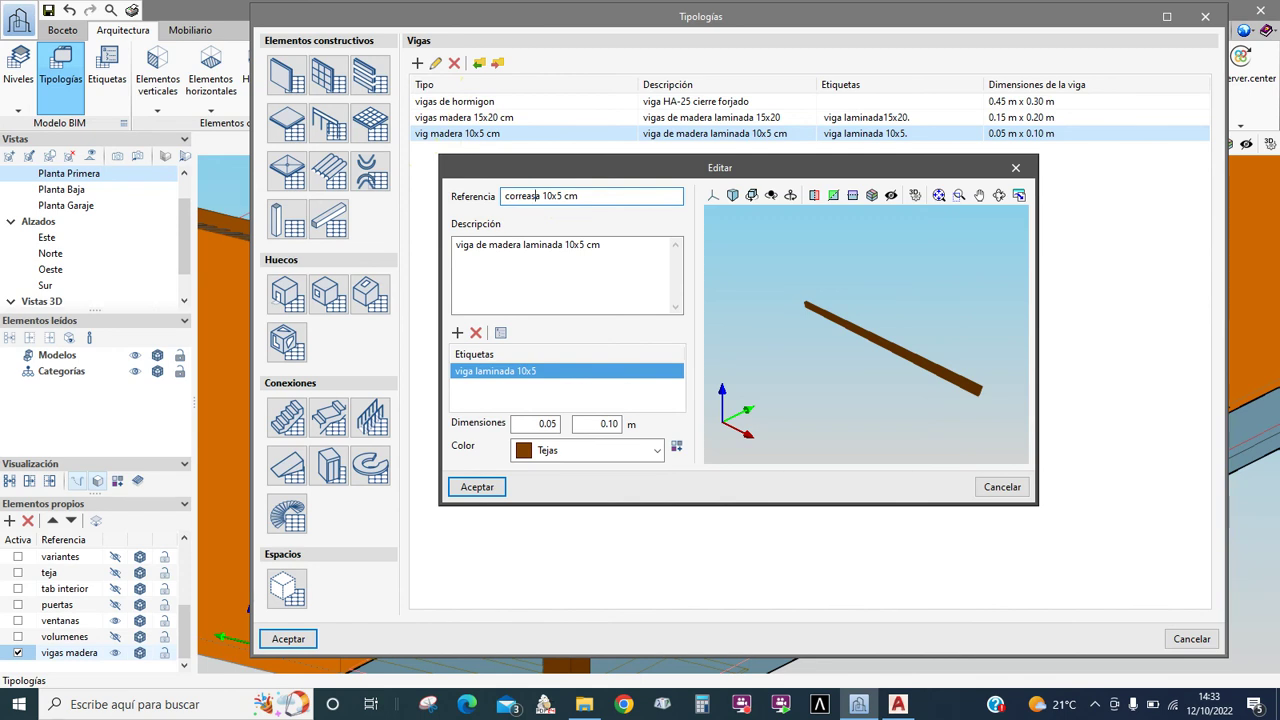
# Step: Change the type's description to "correa de madera laminada 10x5 cm" and its label to "correa laminada 10x5", and accept the edit
pyautogui.click(516, 245)
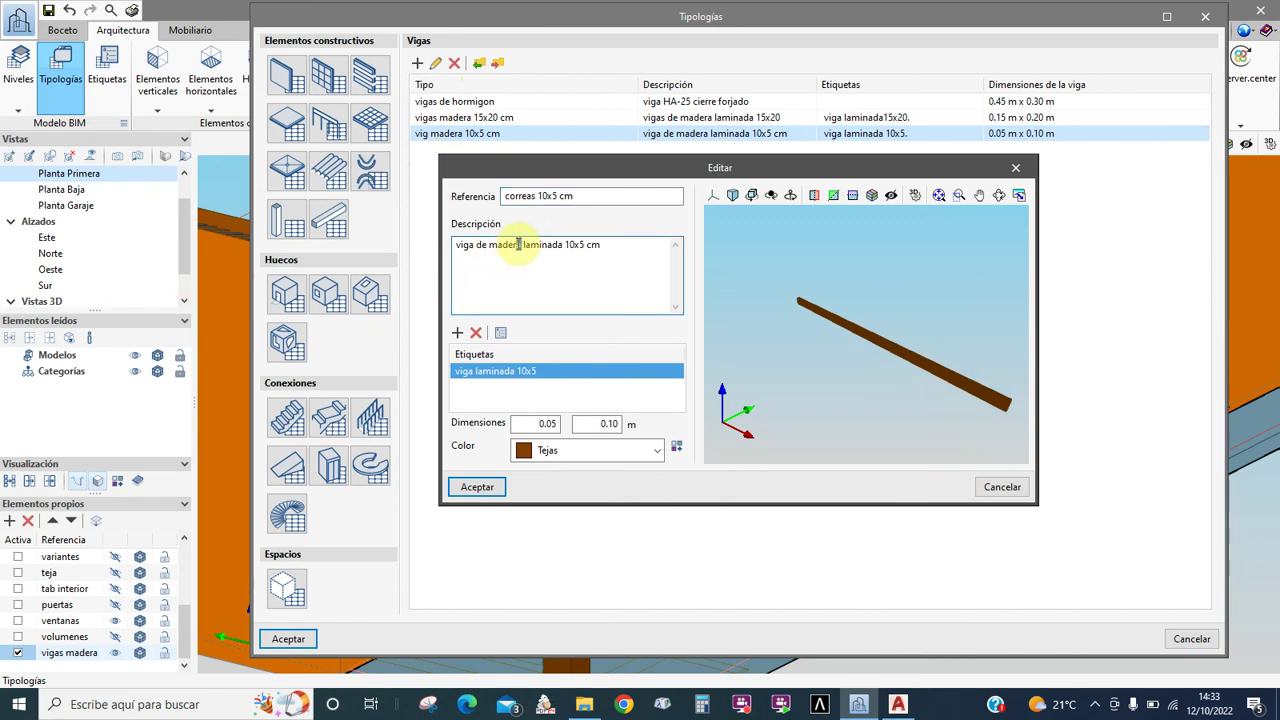
pyautogui.moveTo(478, 245); pyautogui.dragTo(413, 245)
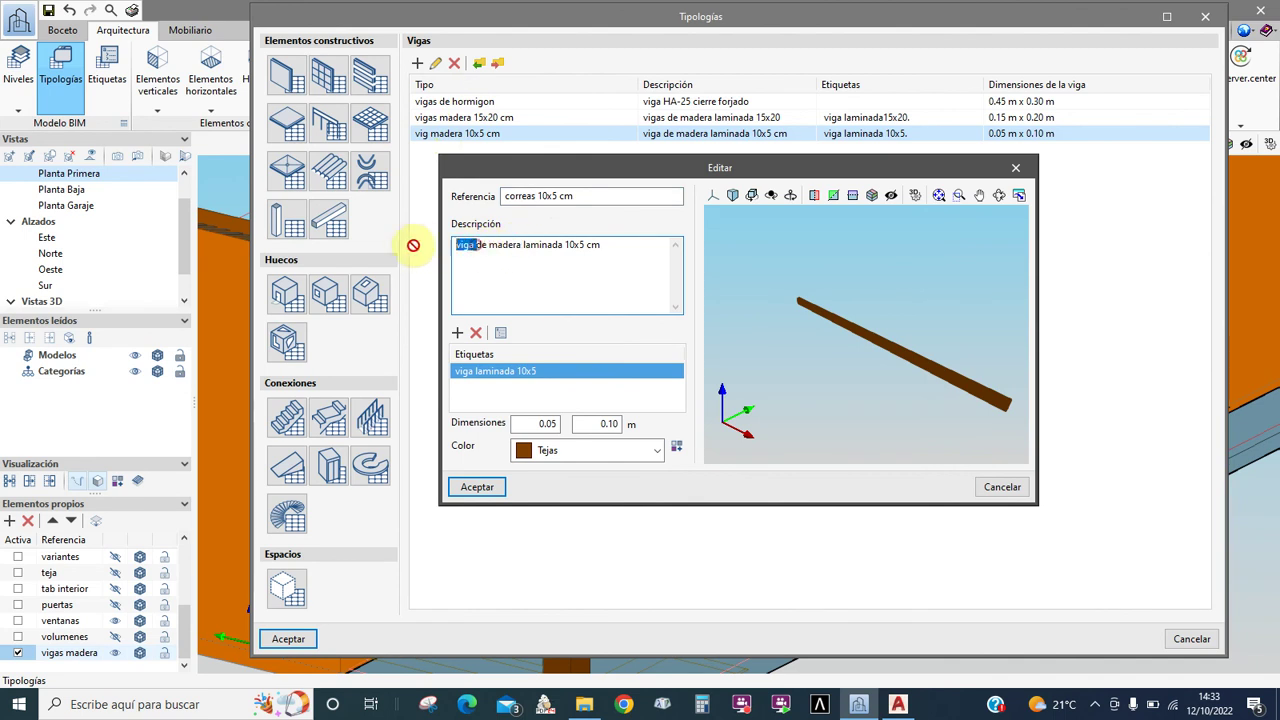
pyautogui.write('corre')
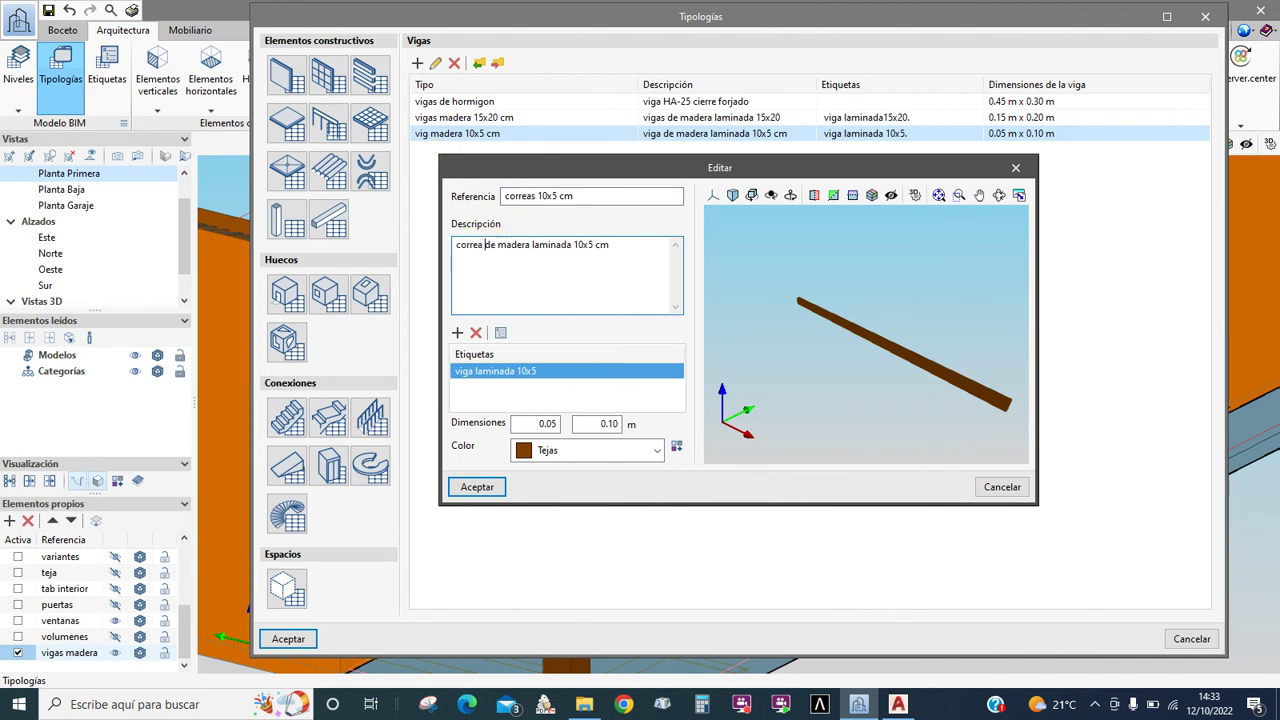
pyautogui.click(463, 371)
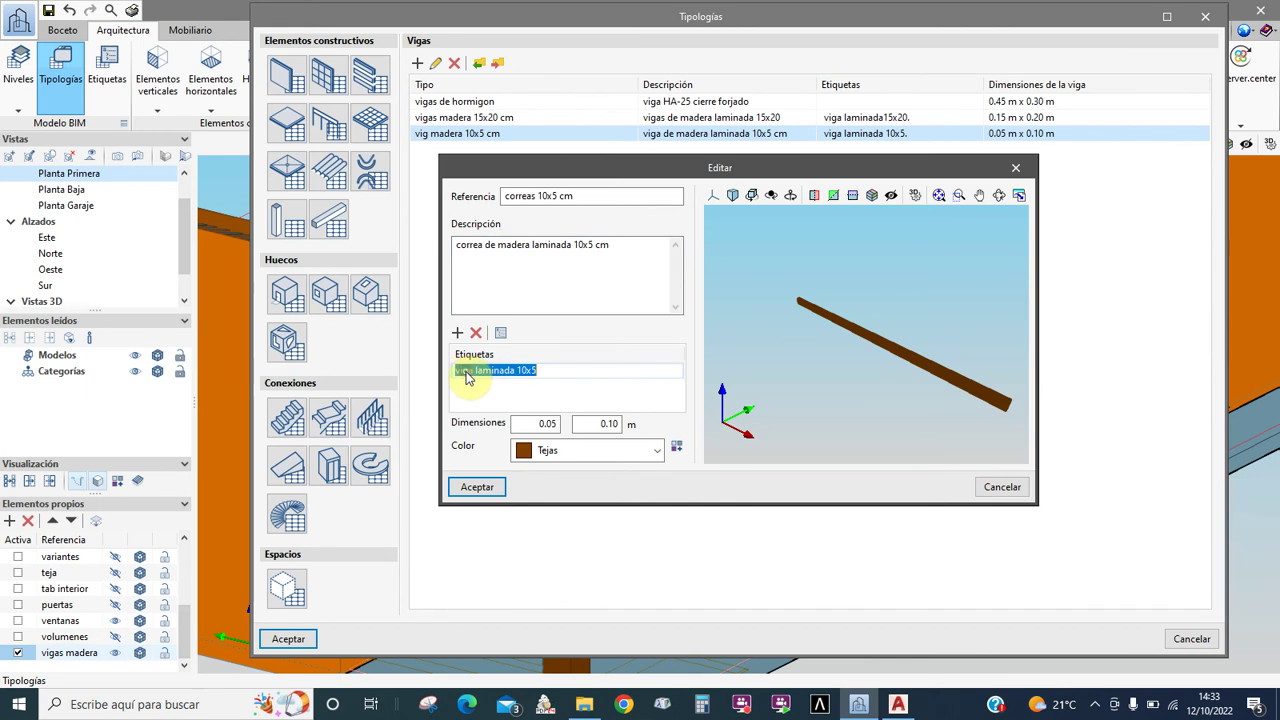
pyautogui.click(476, 372)
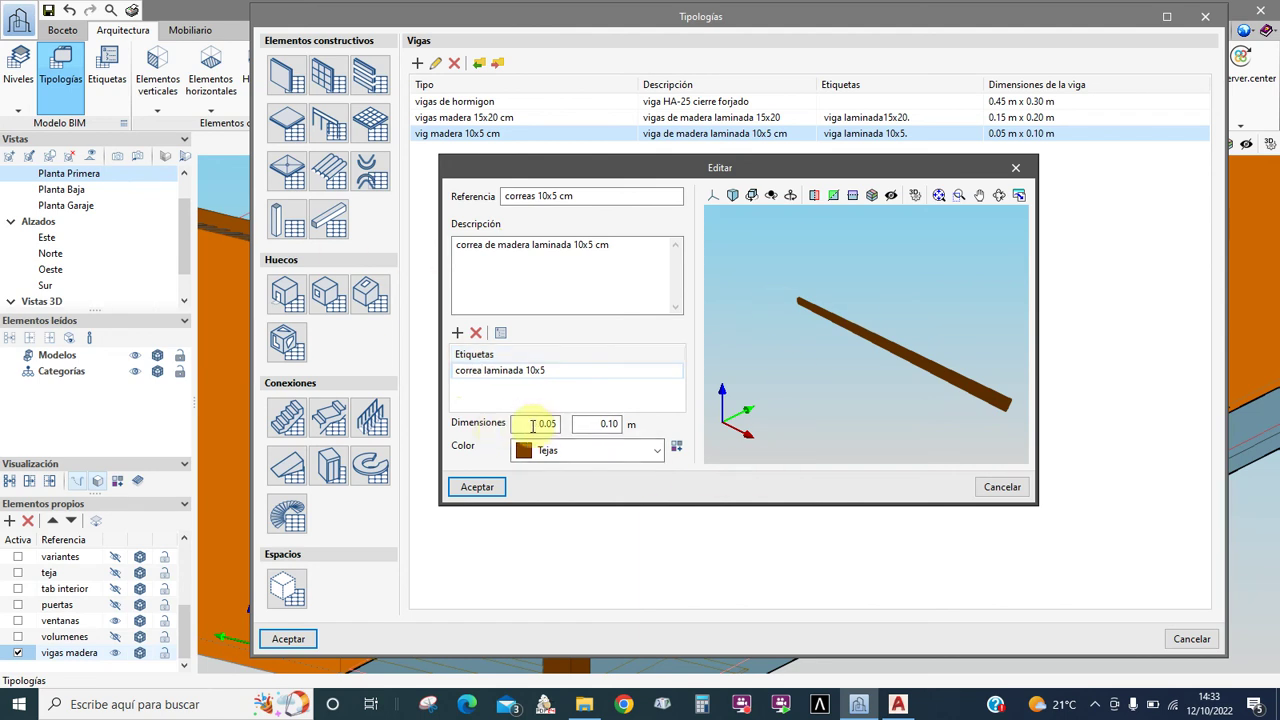
pyautogui.click(476, 487)
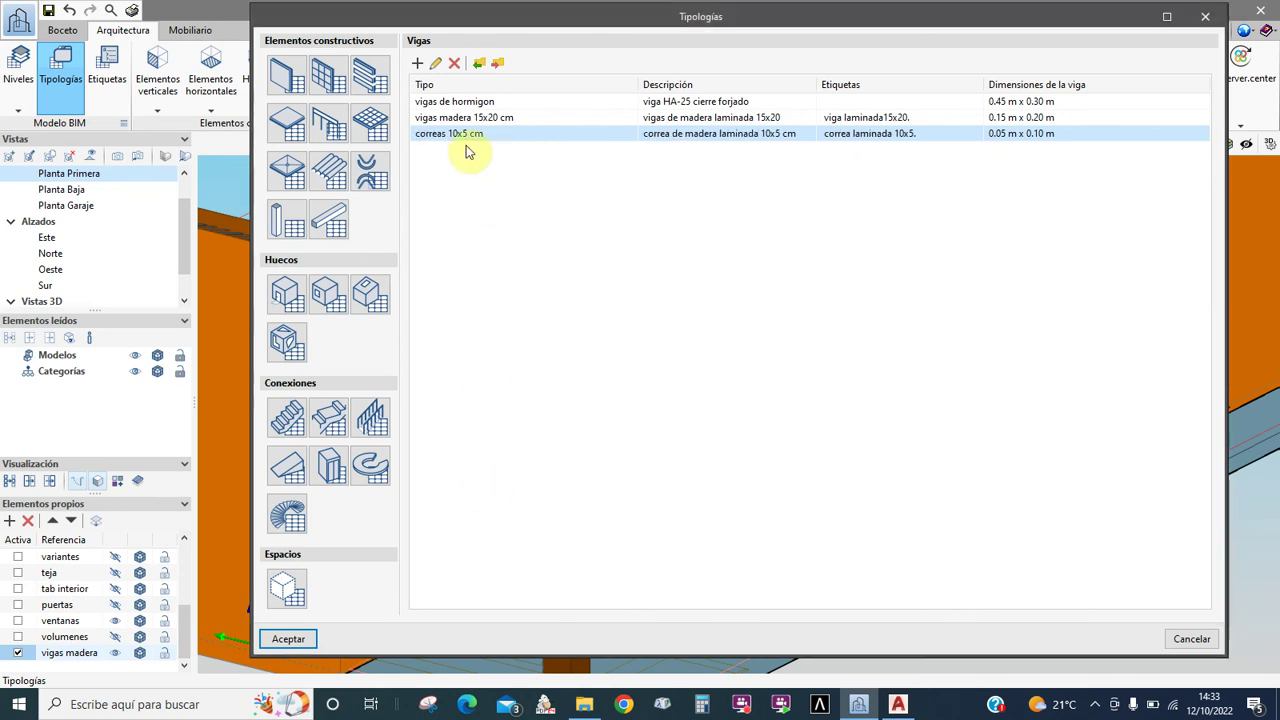
# Step: Check the properties of the "vigas madera 15x20 cm" beam type and save the typologies without adding a new type
pyautogui.click(445, 117)
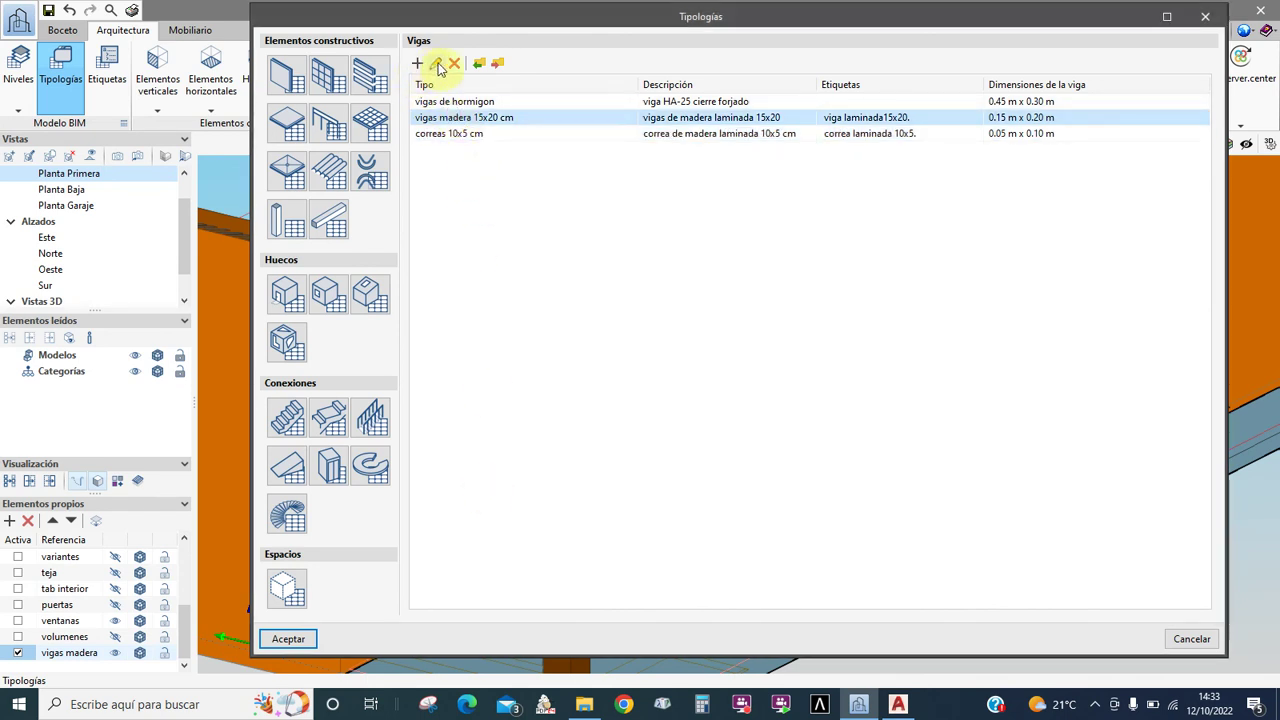
pyautogui.click(435, 63)
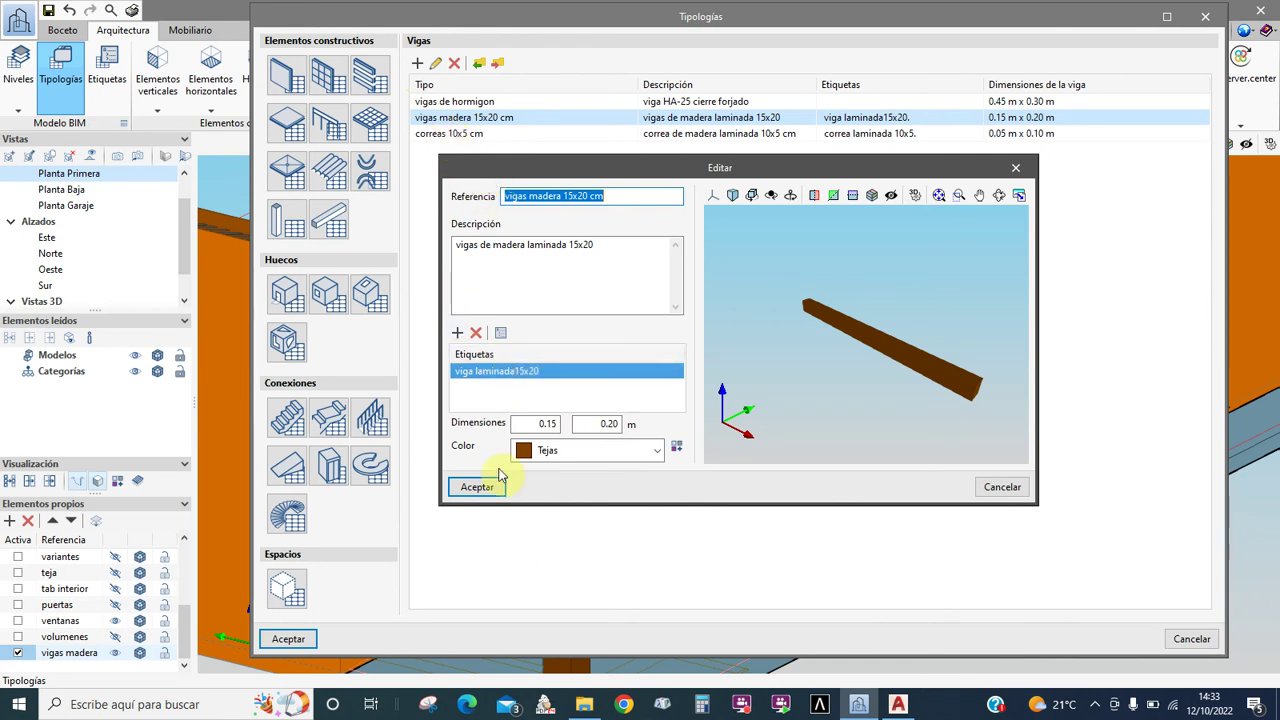
pyautogui.click(480, 487)
pyautogui.click(432, 138)
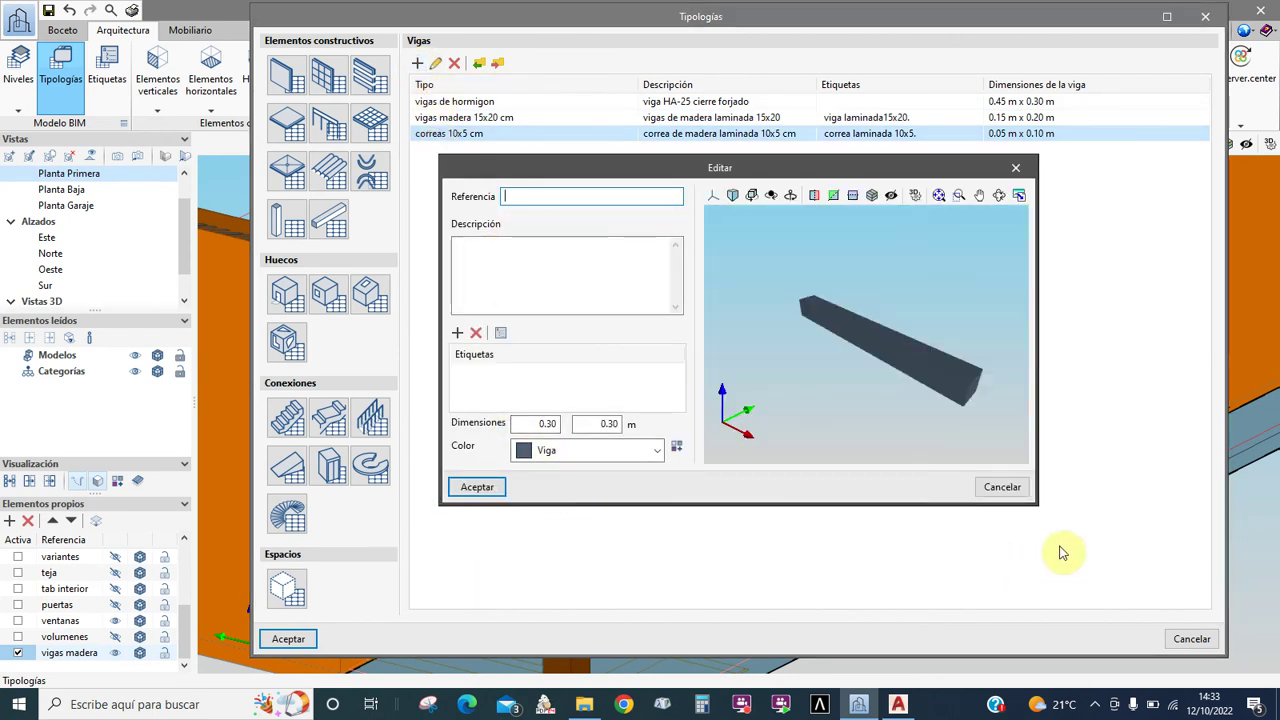
pyautogui.click(1002, 487)
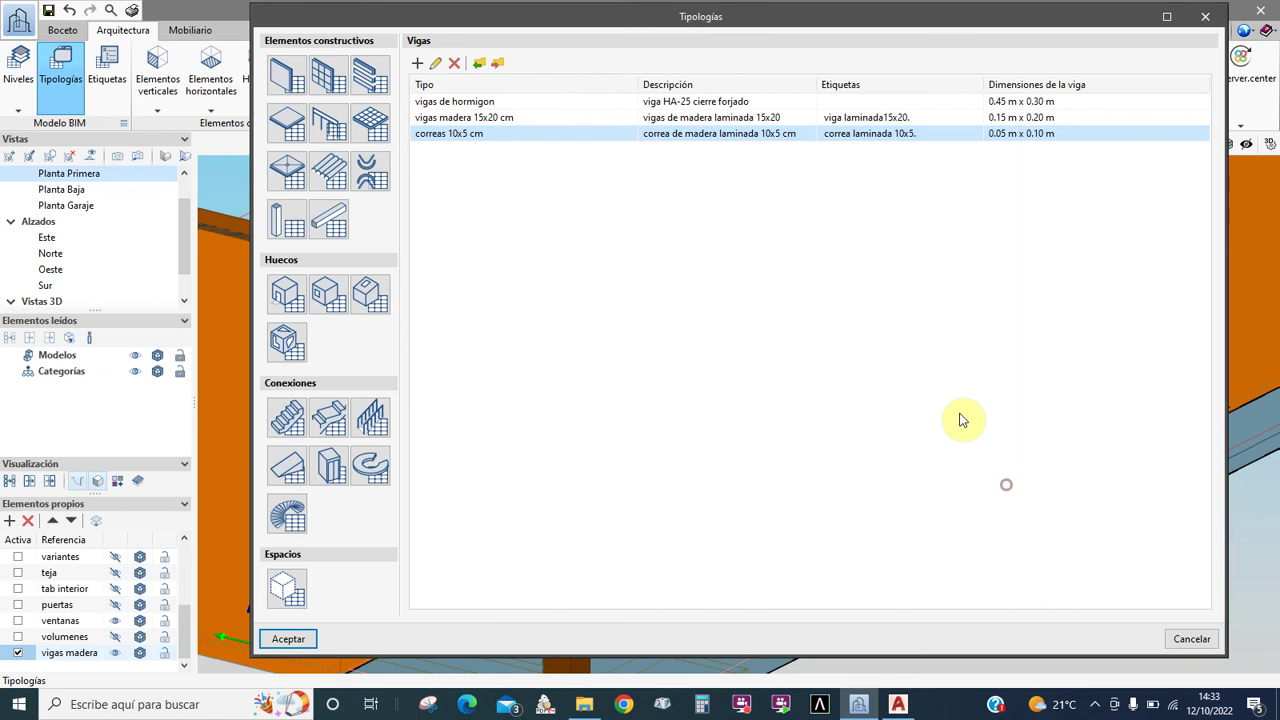
pyautogui.click(445, 118)
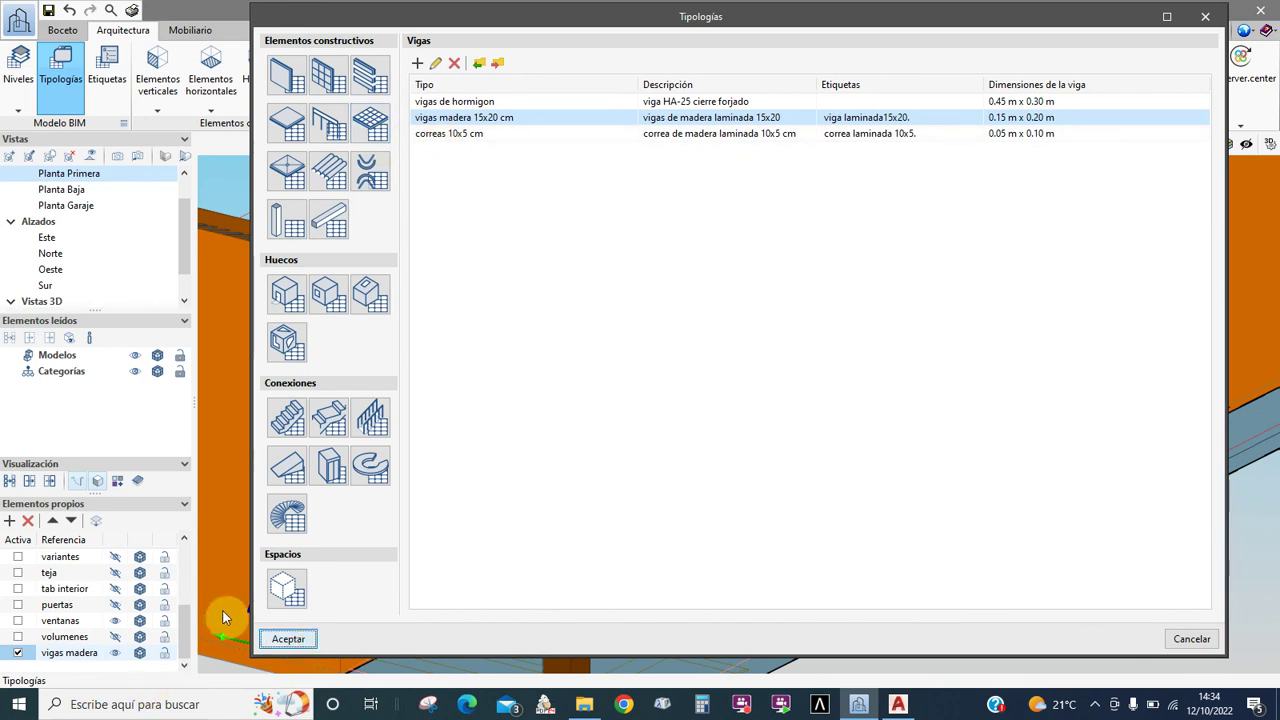
pyautogui.click(288, 638)
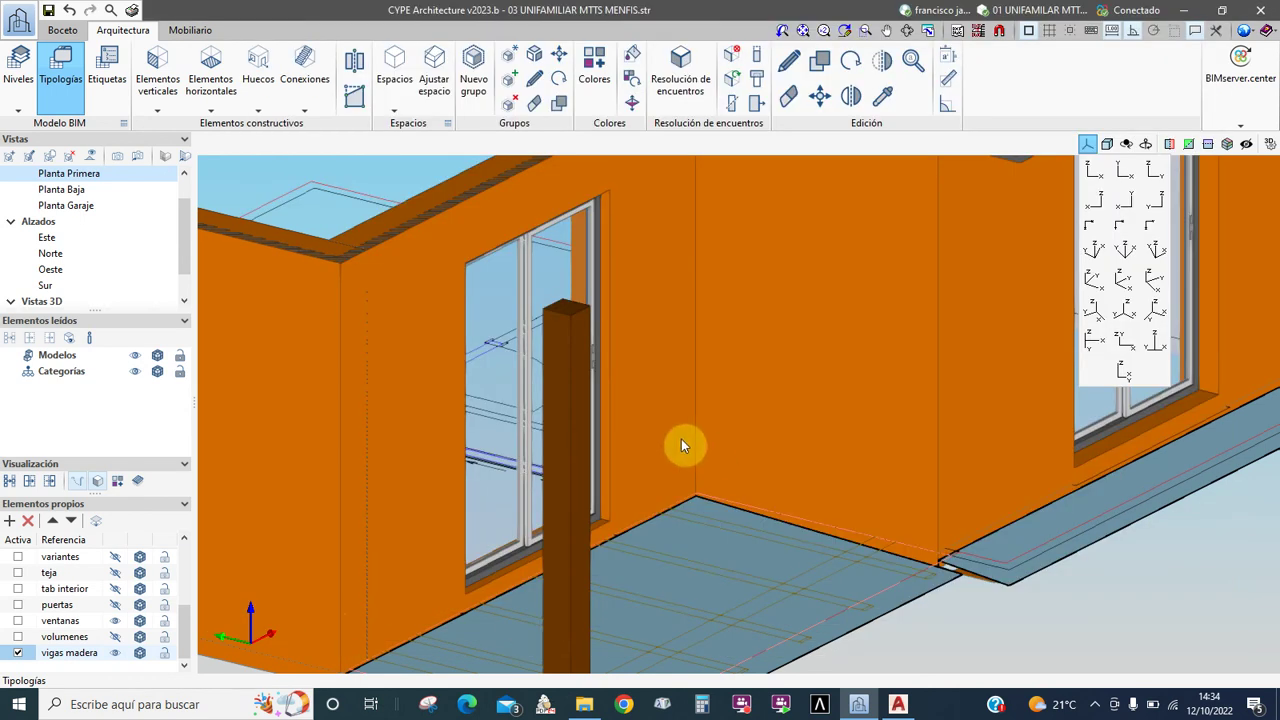
# Step: Start a new beam and load the "vigas madera 15x20 cm" typology for it
pyautogui.click(210, 108)
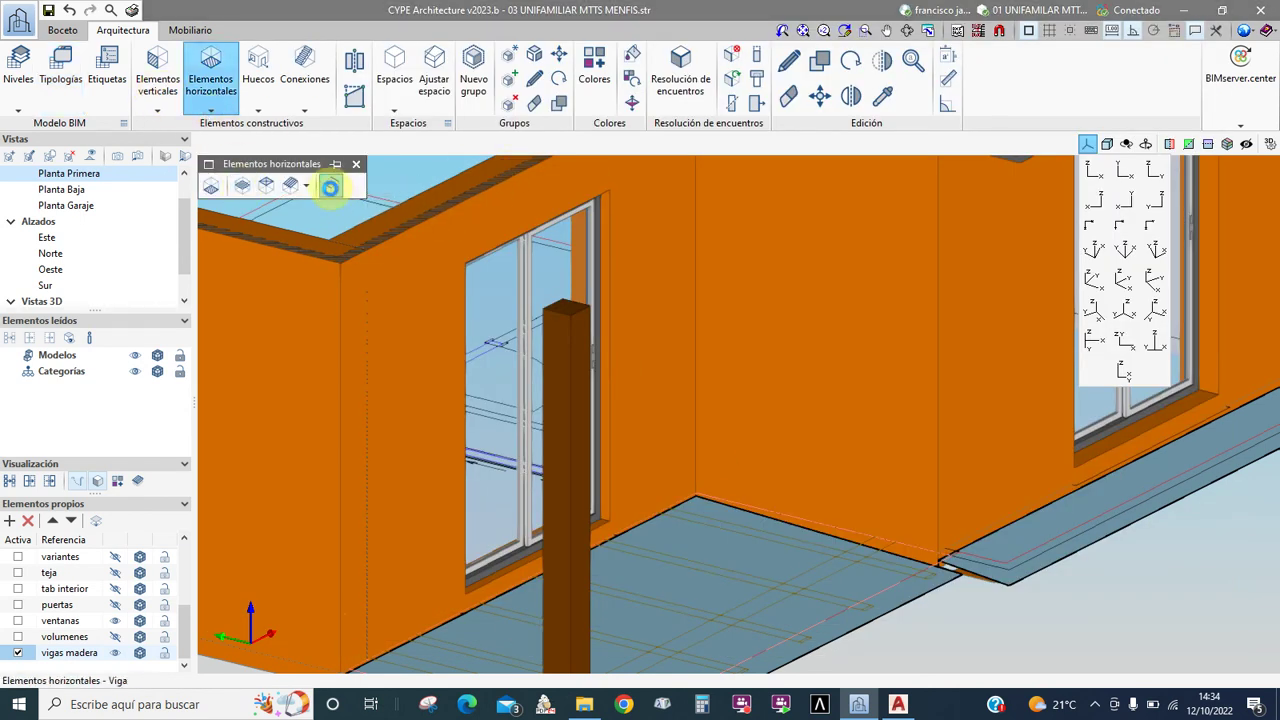
pyautogui.click(330, 186)
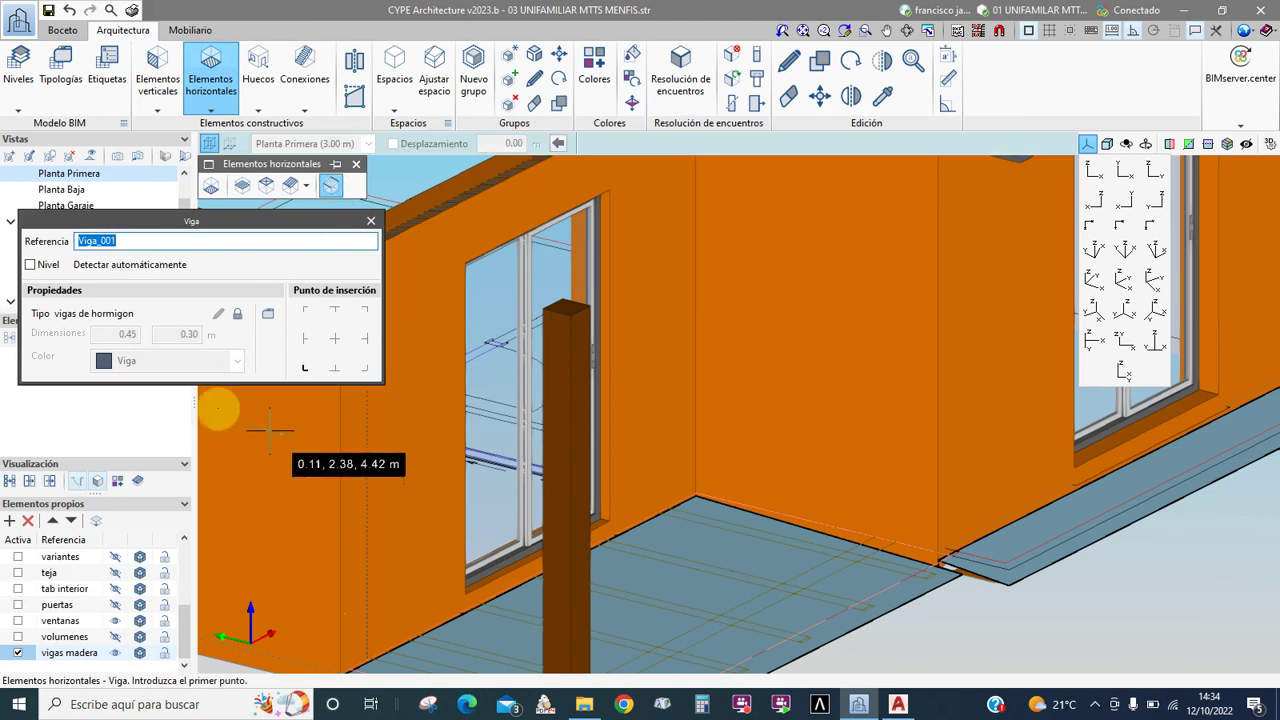
pyautogui.click(267, 317)
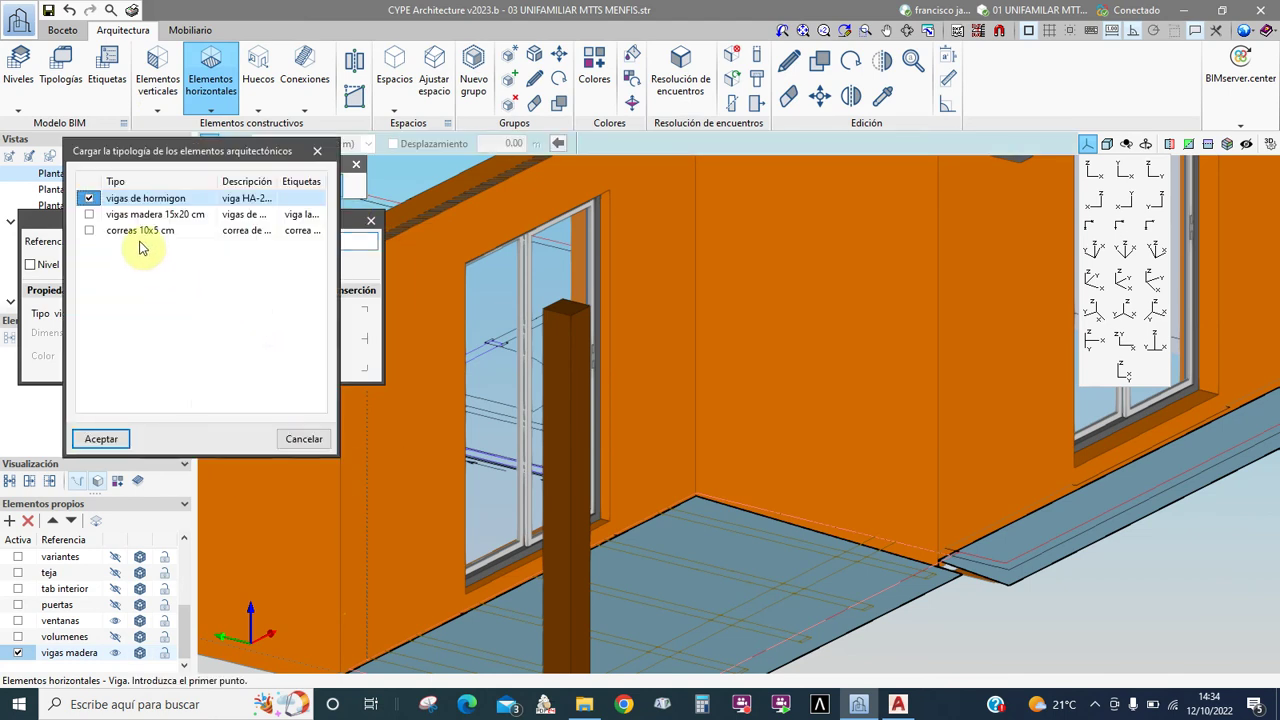
pyautogui.click(90, 214)
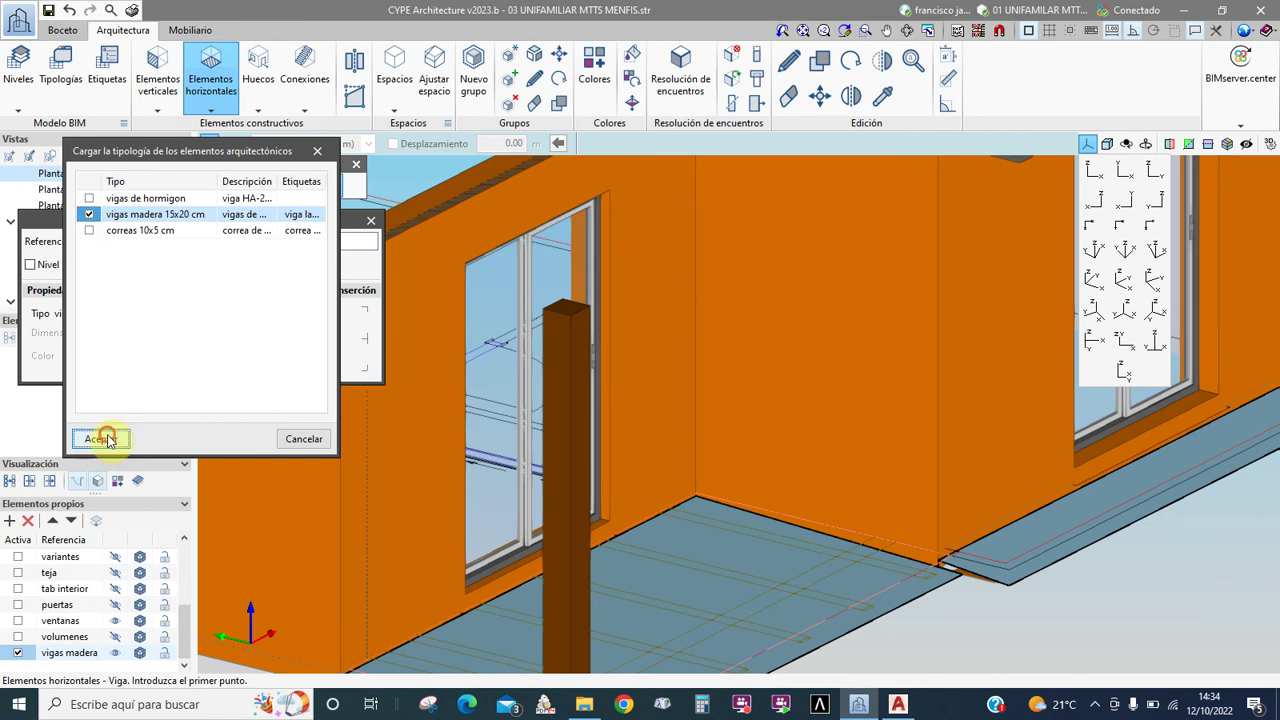
pyautogui.click(108, 440)
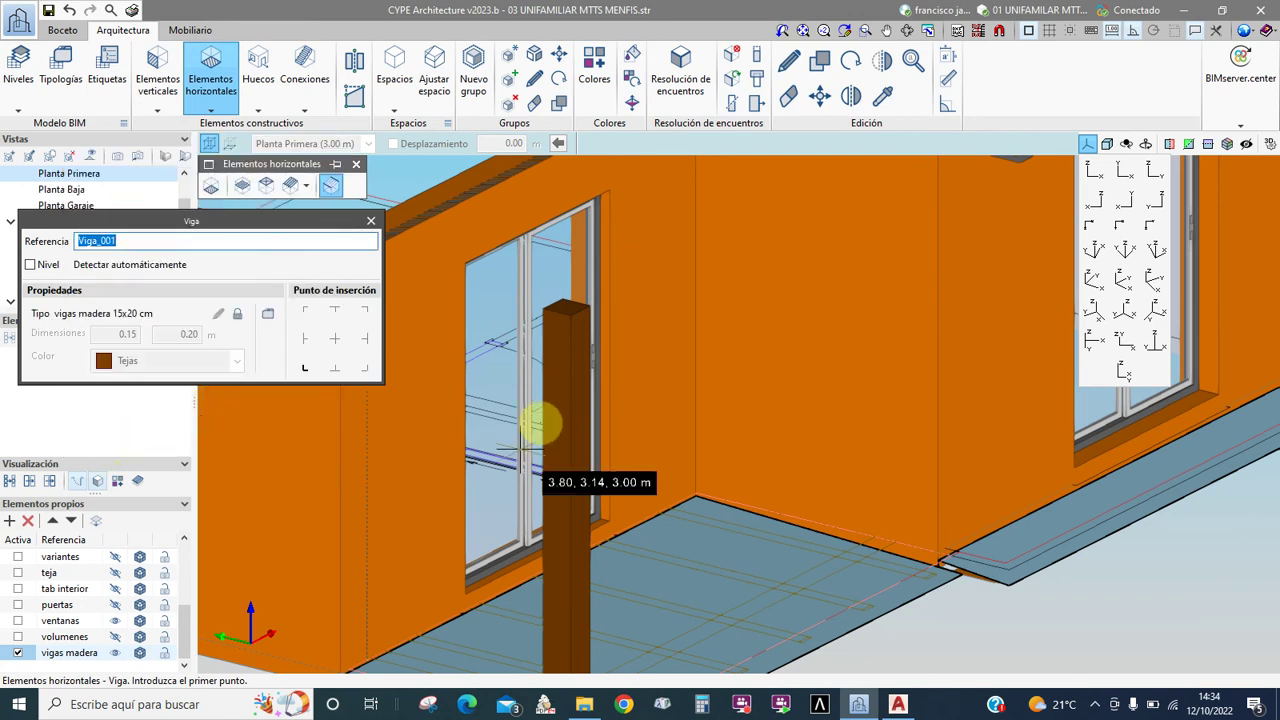
# Step: Check the object snaps near the pillar top, keeping endpoint, midpoint, nearest and intersection active, and accept them
pyautogui.scroll(3, 585, 250)
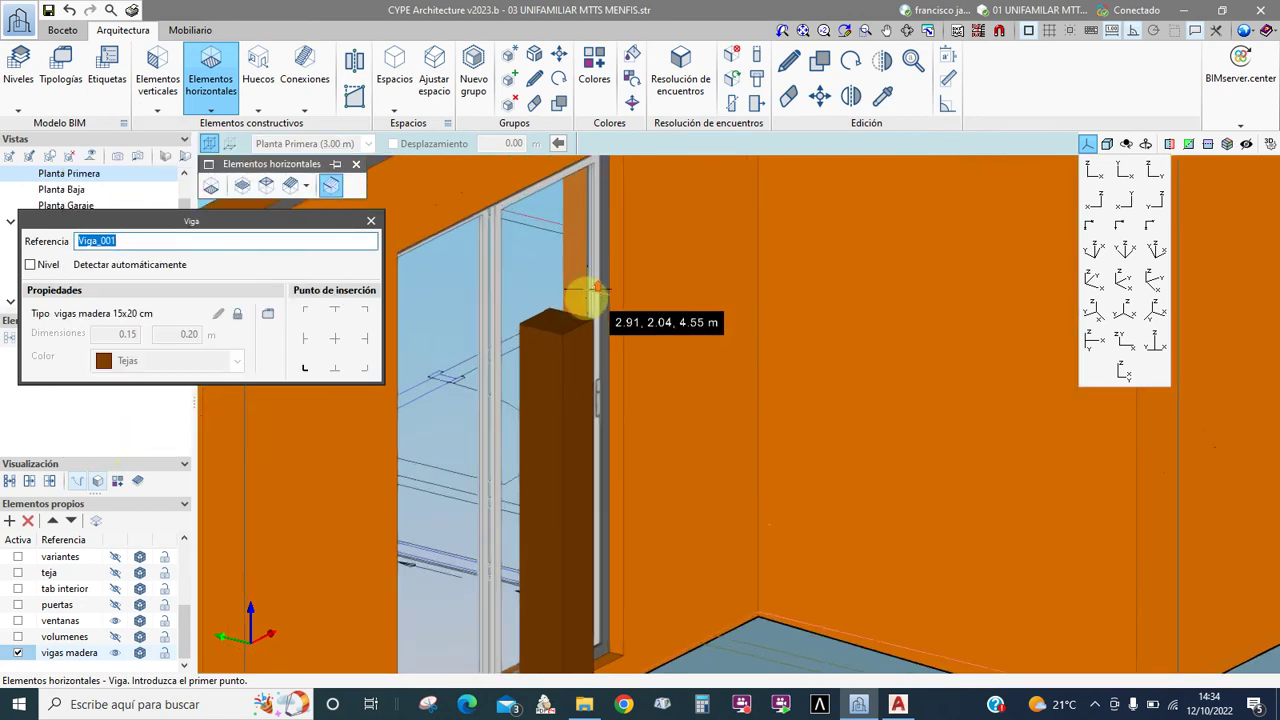
pyautogui.scroll(2, 596, 289)
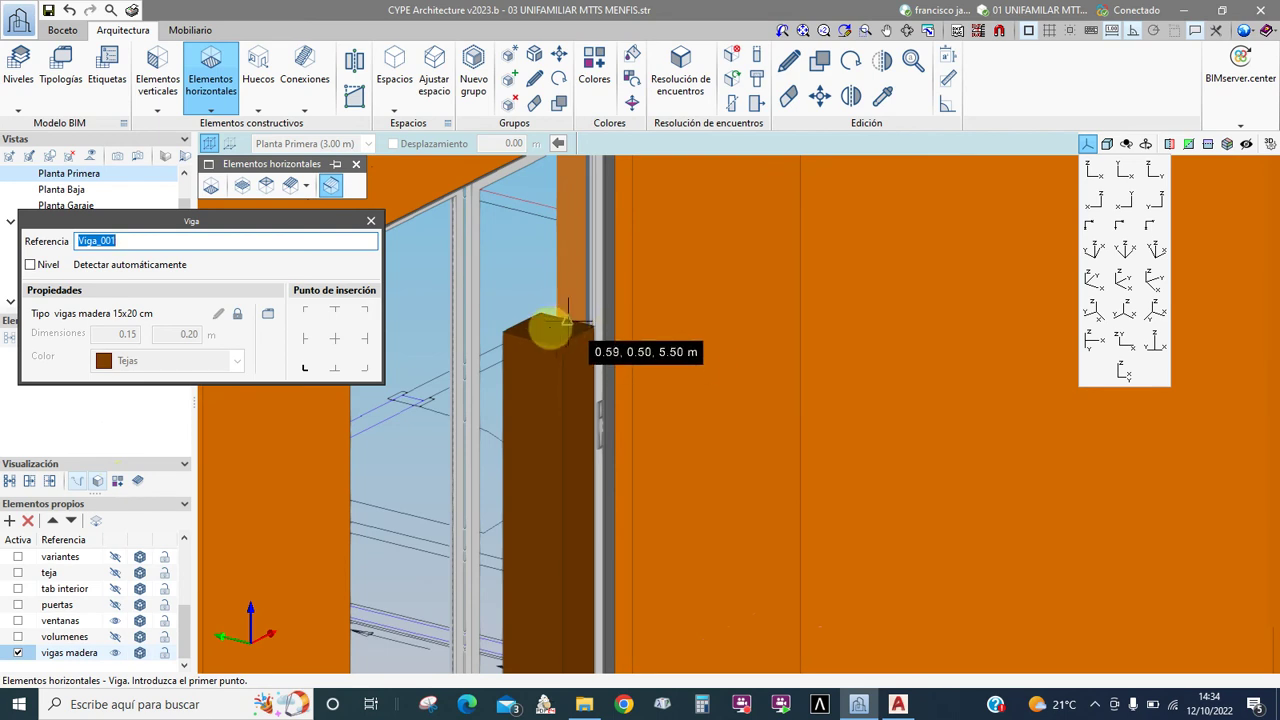
pyautogui.click(305, 370)
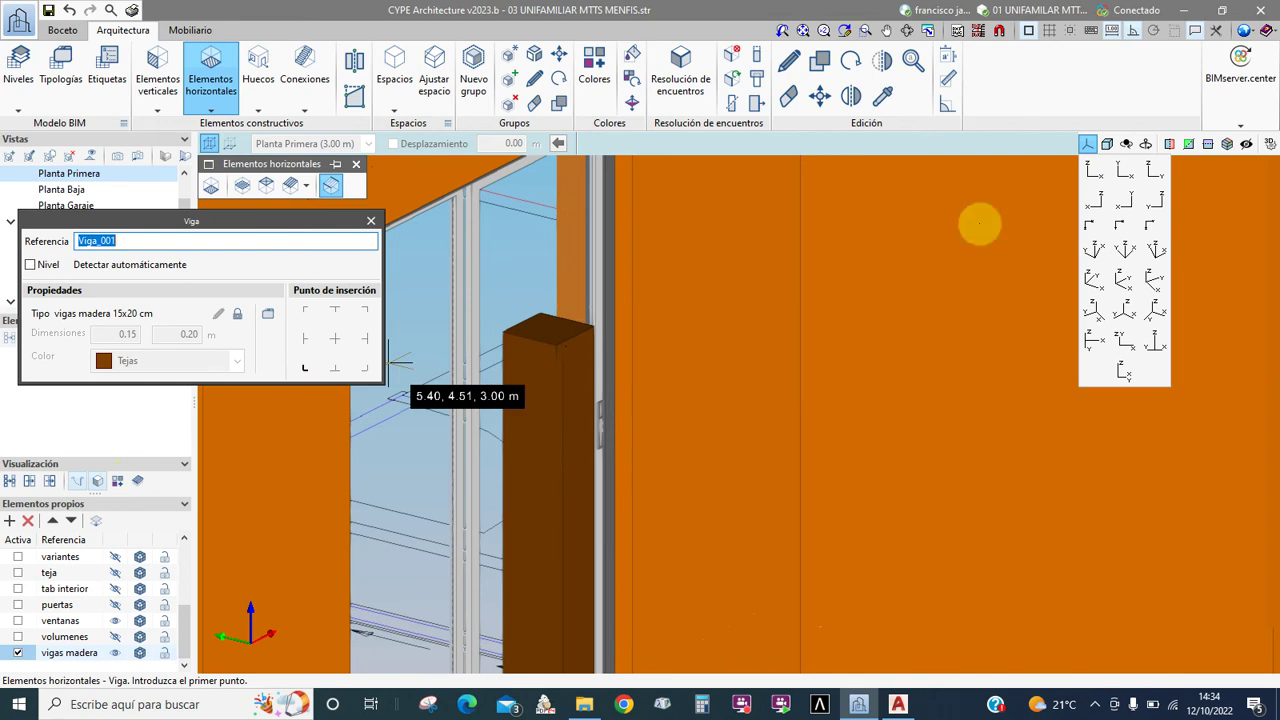
pyautogui.click(1029, 32)
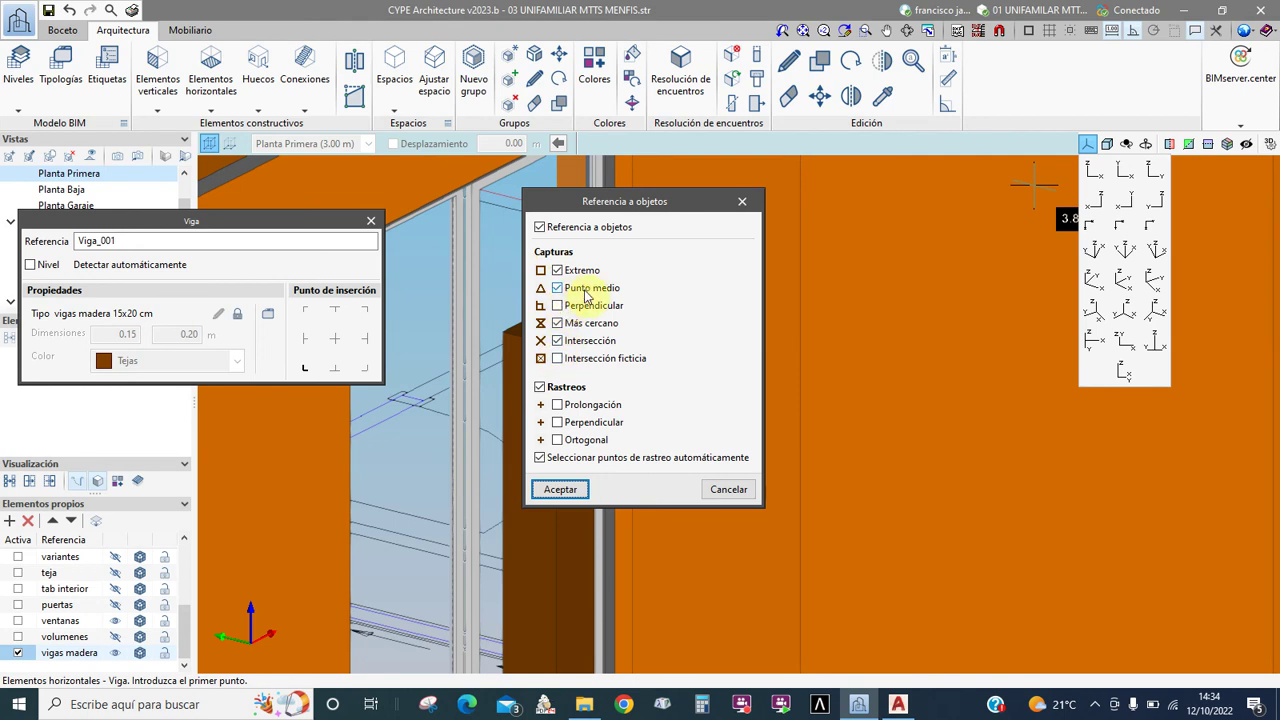
pyautogui.click(560, 489)
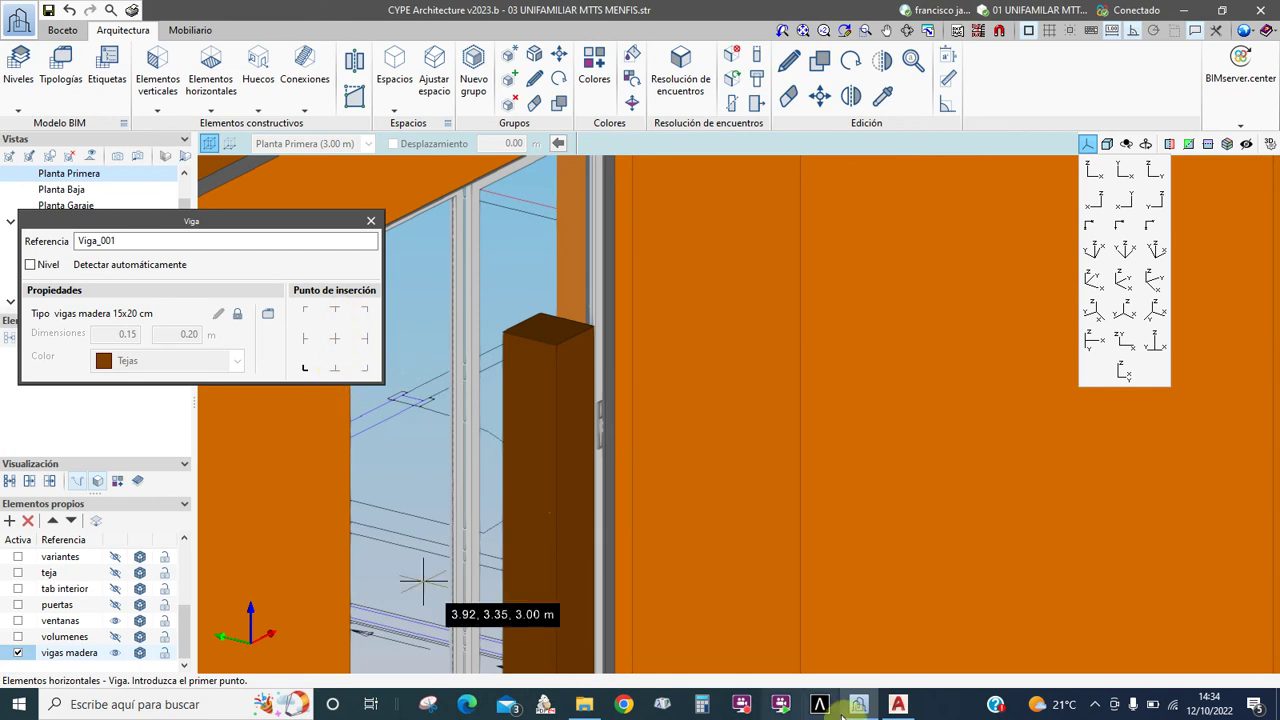
# Step: Check the beam's position at the pillar top in the AutoCAD section, return to CYPE Architecture and set the beam's insertion point to top centre
pyautogui.hotkey('alt', 'Tab')
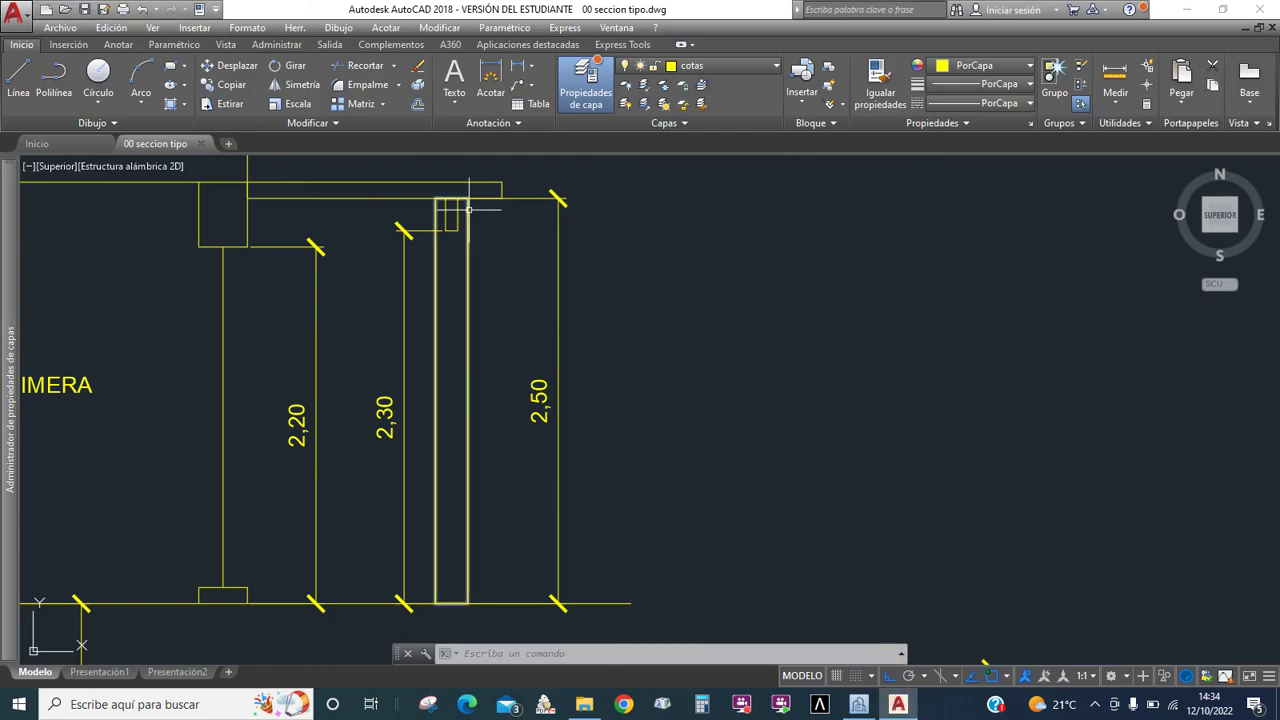
pyautogui.click(858, 704)
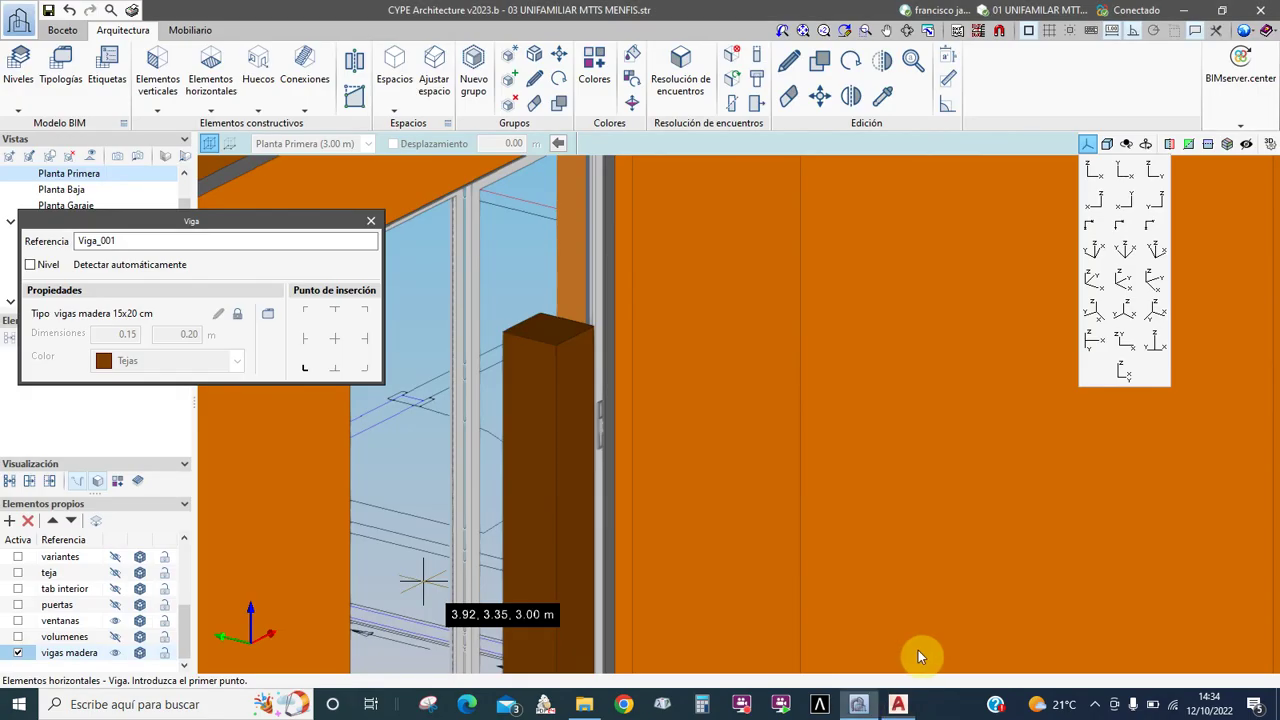
pyautogui.click(336, 316)
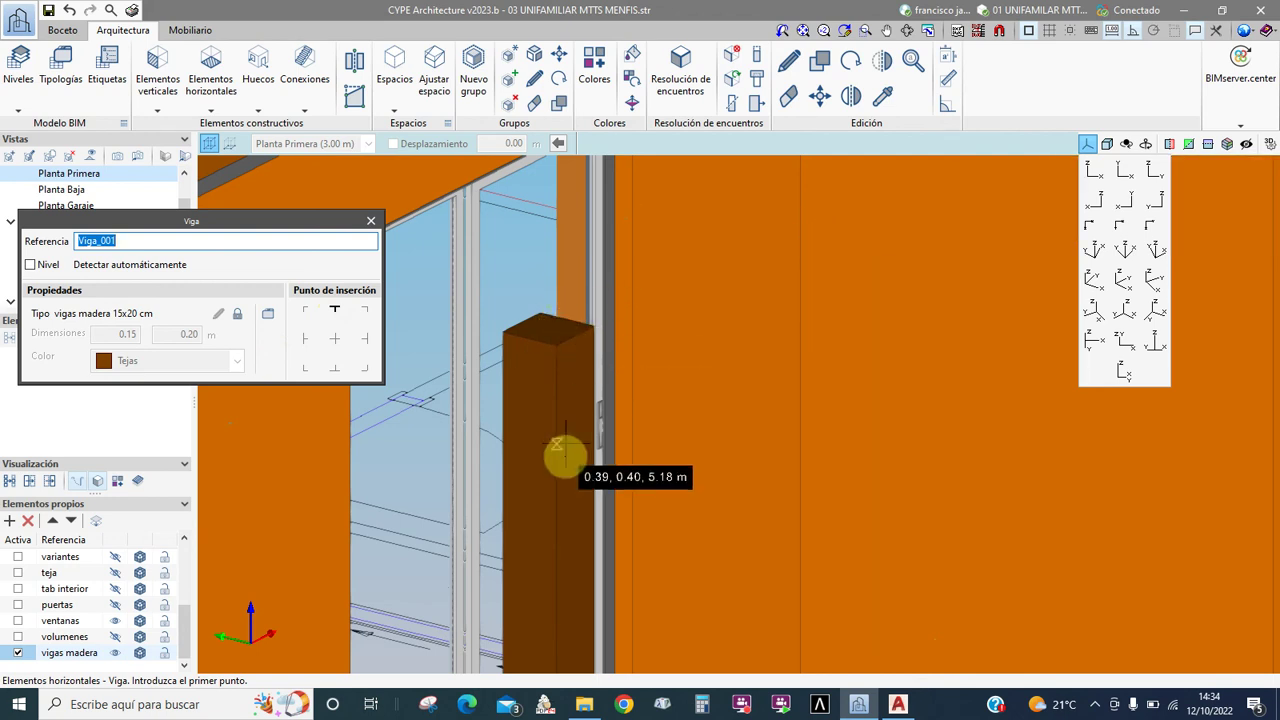
# Step: Draw a 15x20 cm beam about 3.2 m long from the pillar's top edge along the X axis, using orthogonal mode
pyautogui.scroll(-2, 583, 420)
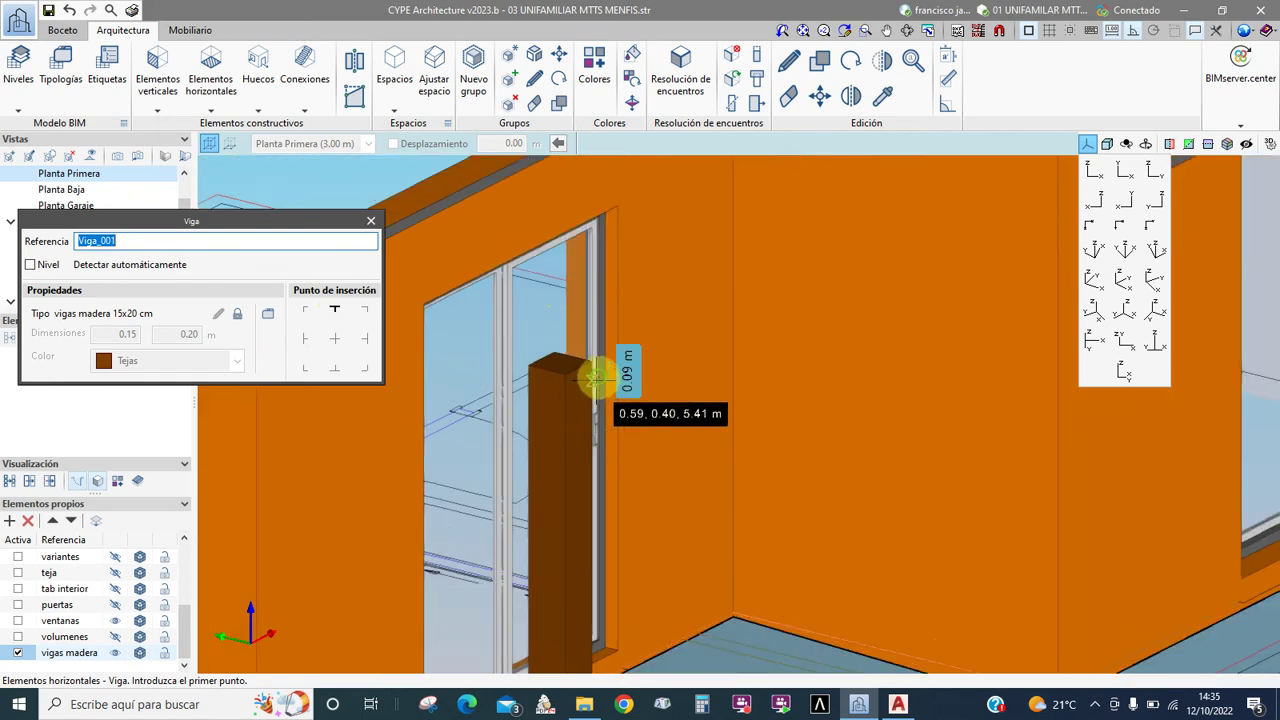
pyautogui.moveTo(590, 381); pyautogui.dragTo(688, 383, button='middle')
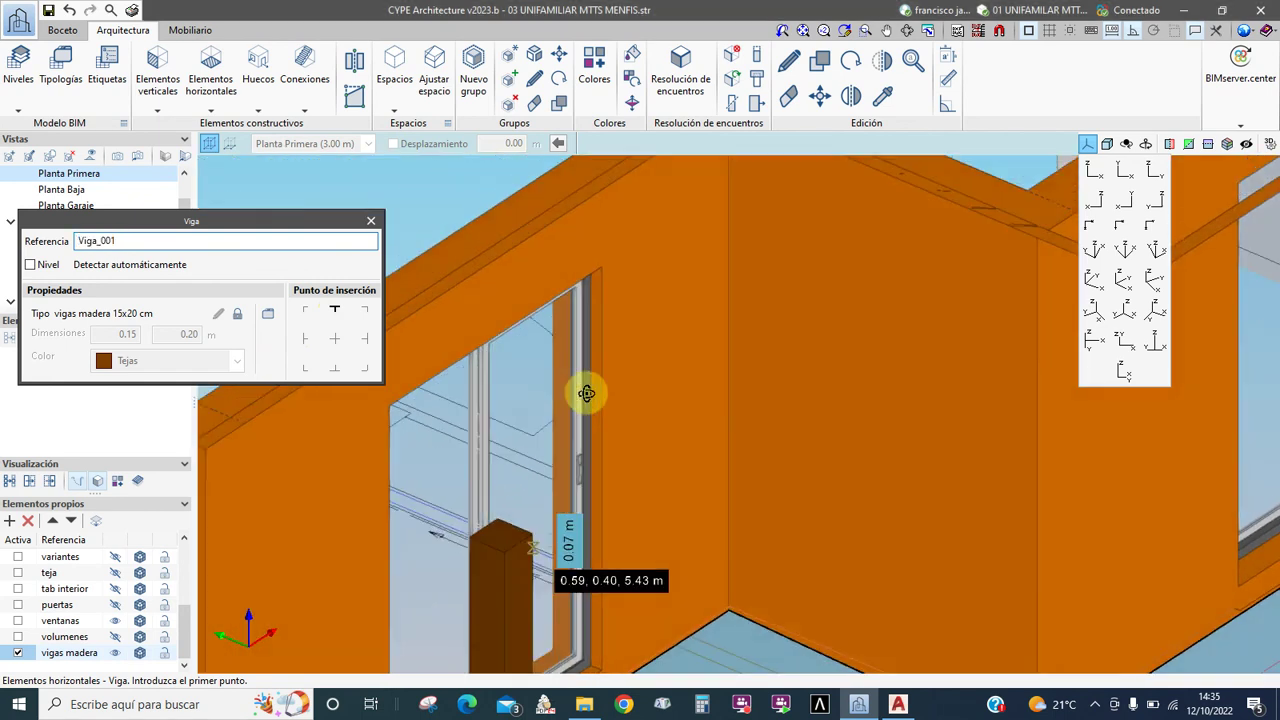
pyautogui.click(1134, 38)
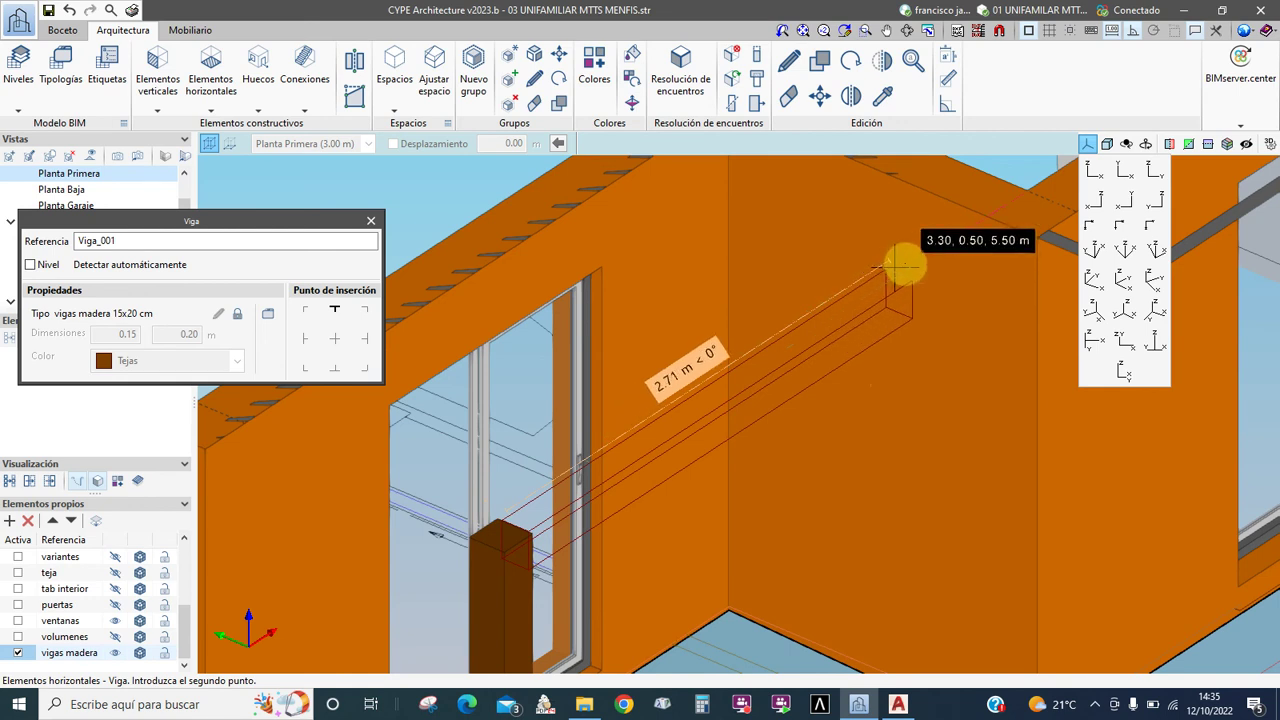
pyautogui.click(967, 231)
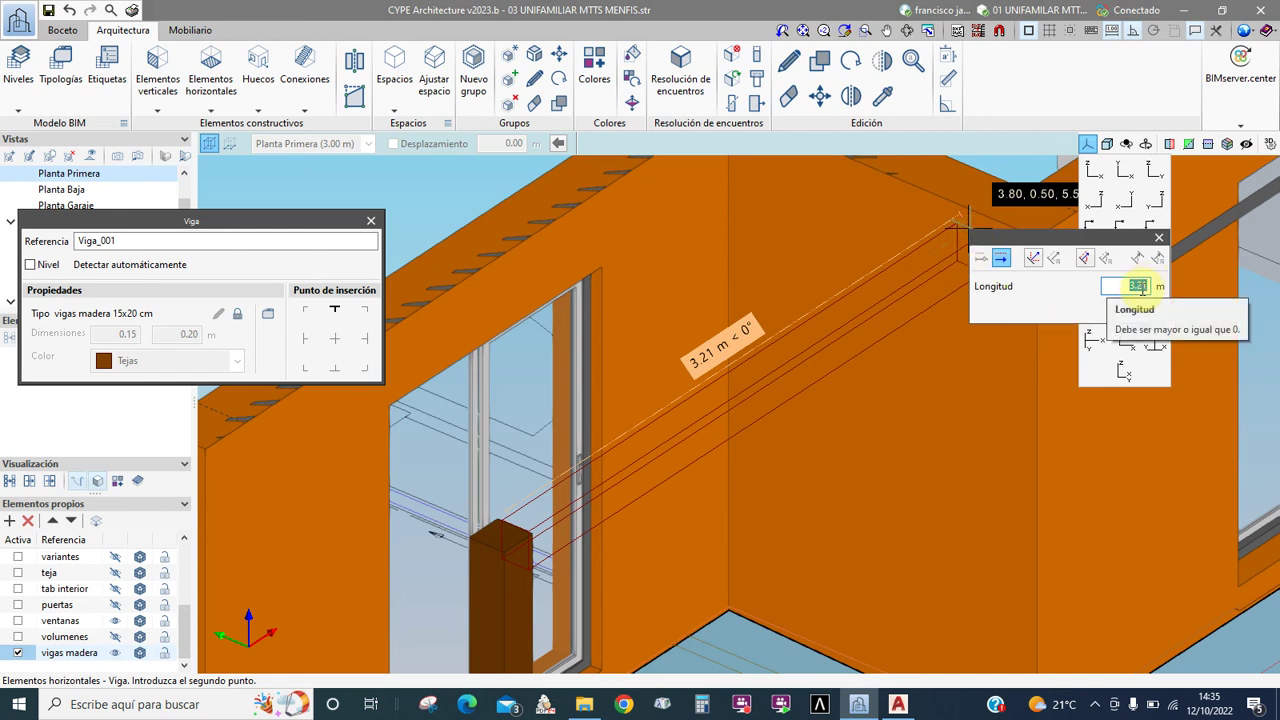
pyautogui.click(1140, 289)
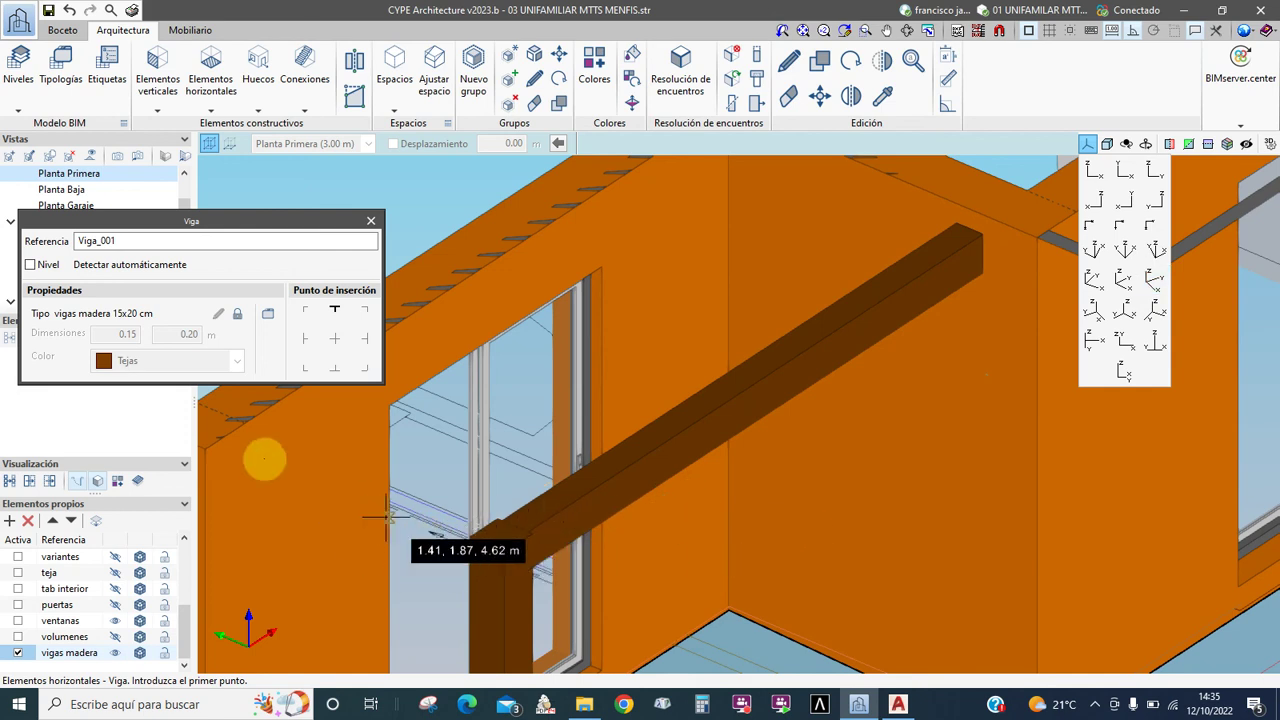
# Step: Draw a second 15x20 cm beam about 1.3 m long from the pillar top, perpendicular to the first, and finish the beam command
pyautogui.click(481, 527)
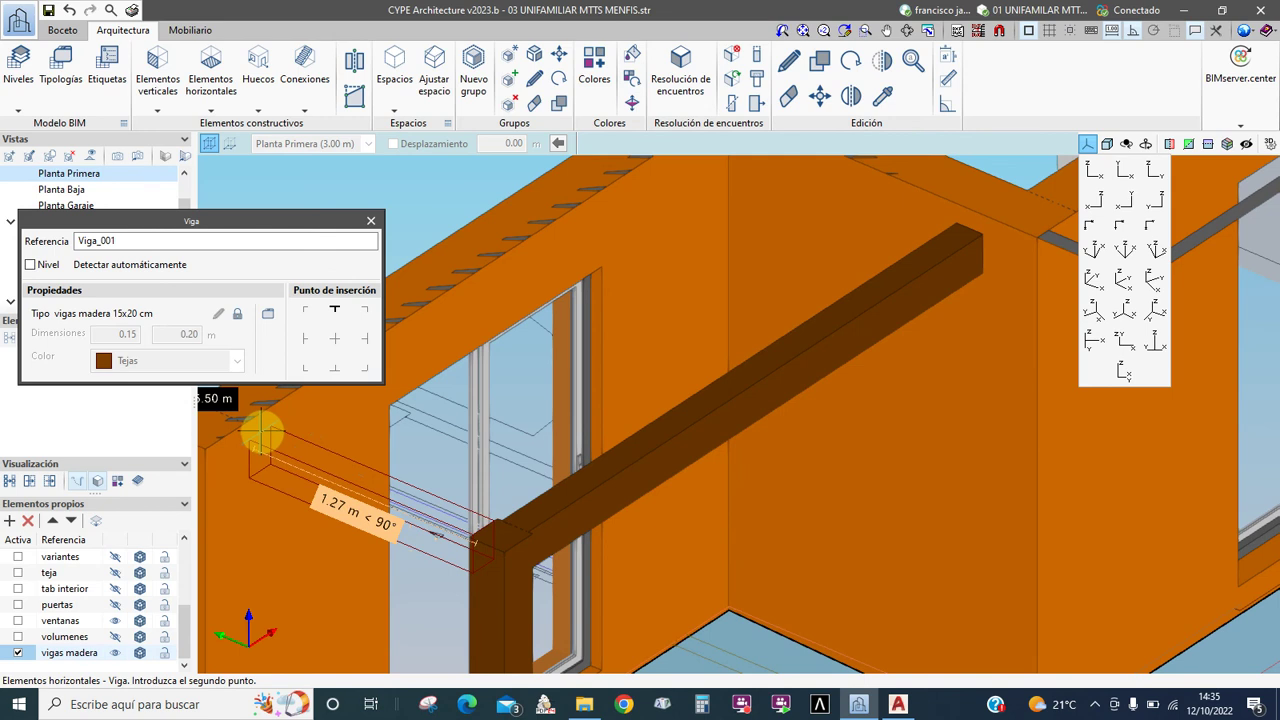
pyautogui.rightClick(261, 431)
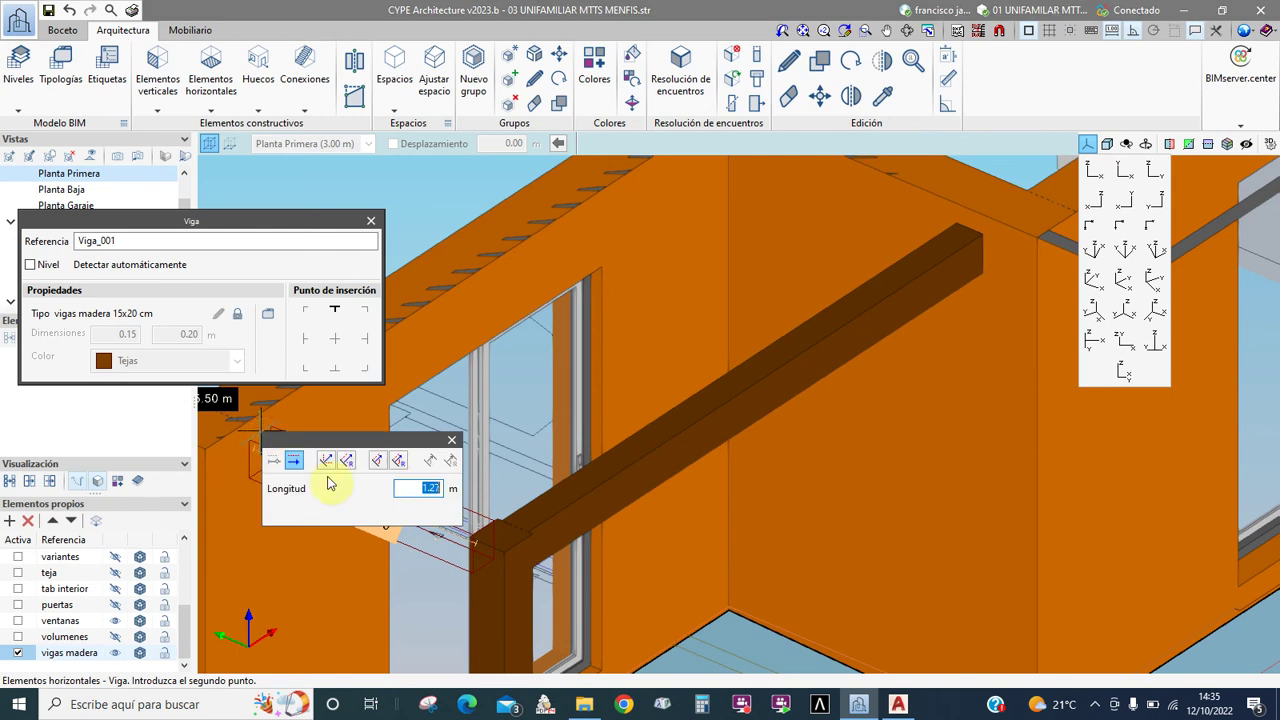
pyautogui.click(417, 487)
pyautogui.click(418, 494)
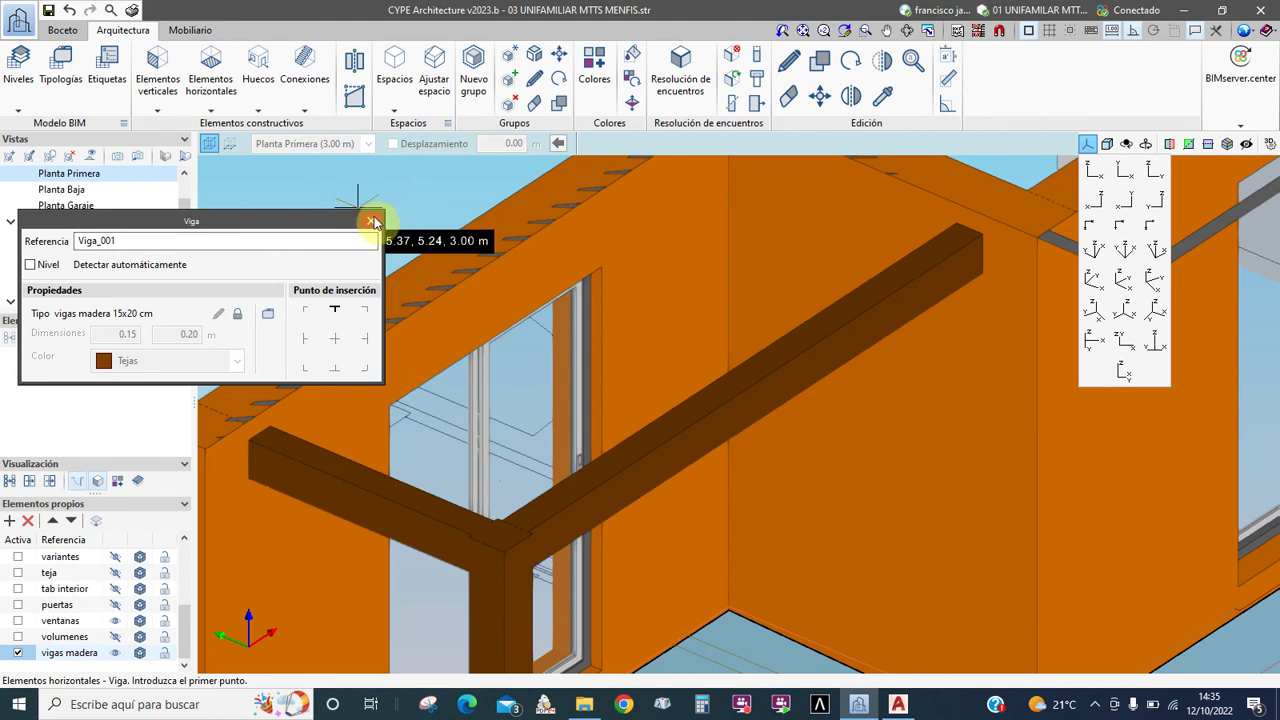
pyautogui.moveTo(897, 706)
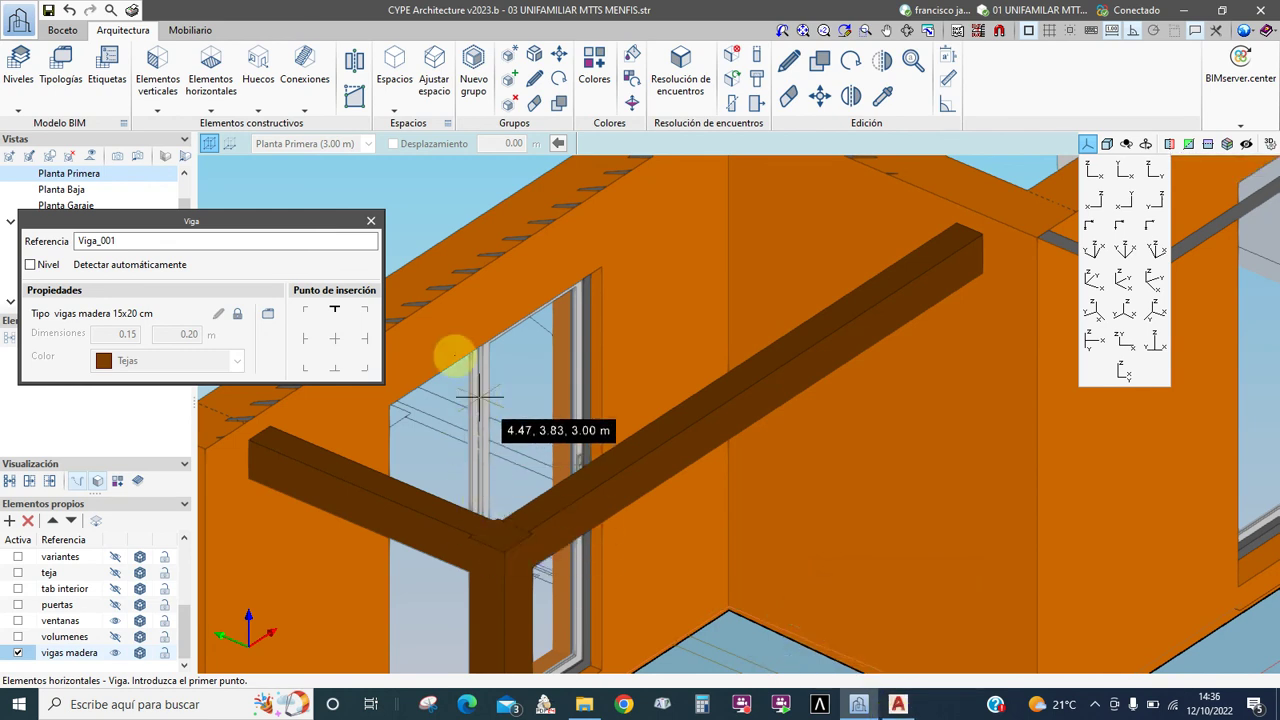
pyautogui.click(368, 224)
# Step: Examine how both beams meet at the pillar top, and the purlin outlines drawn on the terrace floor
pyautogui.click(551, 497)
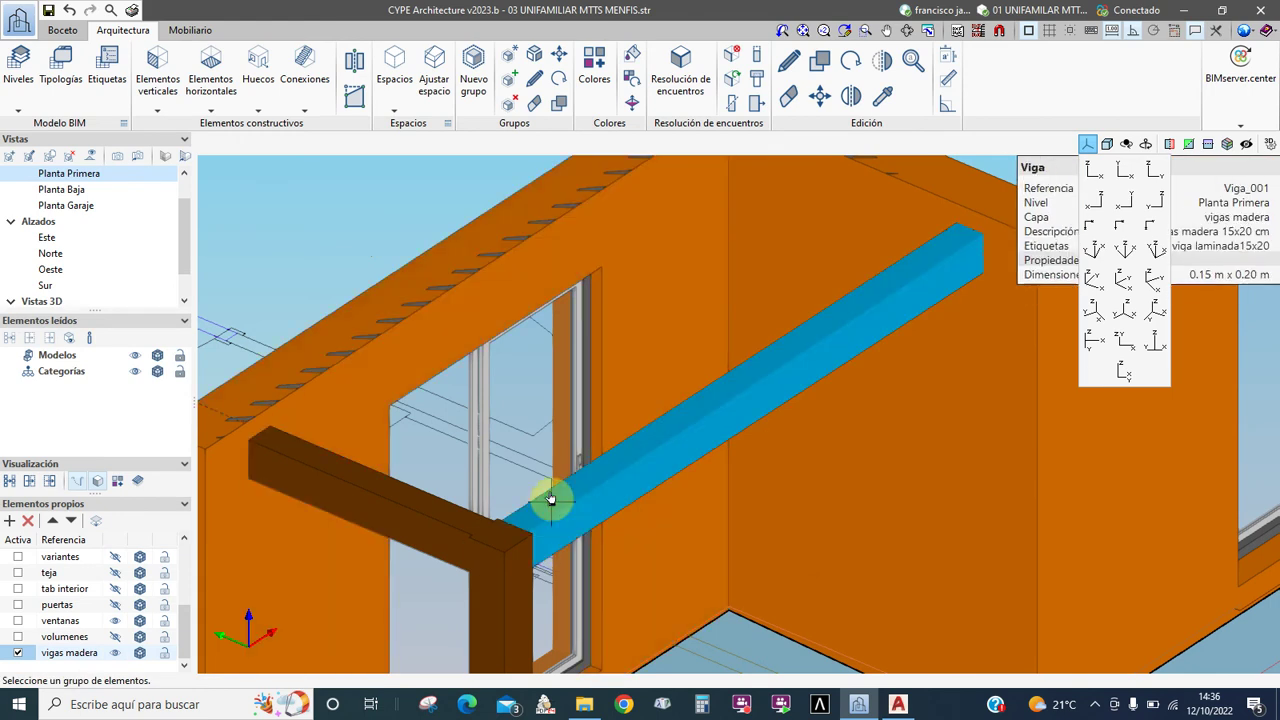
pyautogui.scroll(3, 530, 410)
pyautogui.scroll(-1, 536, 448)
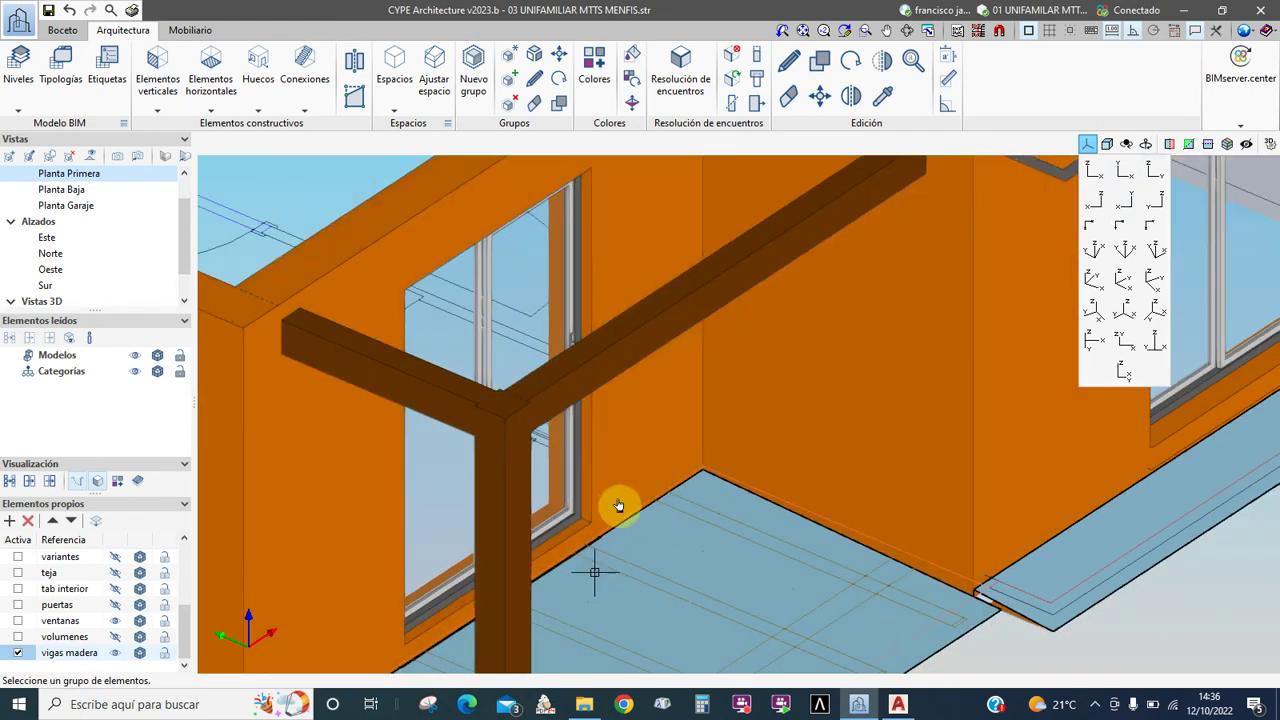
pyautogui.moveTo(609, 409); pyautogui.dragTo(411, 533, button='middle')
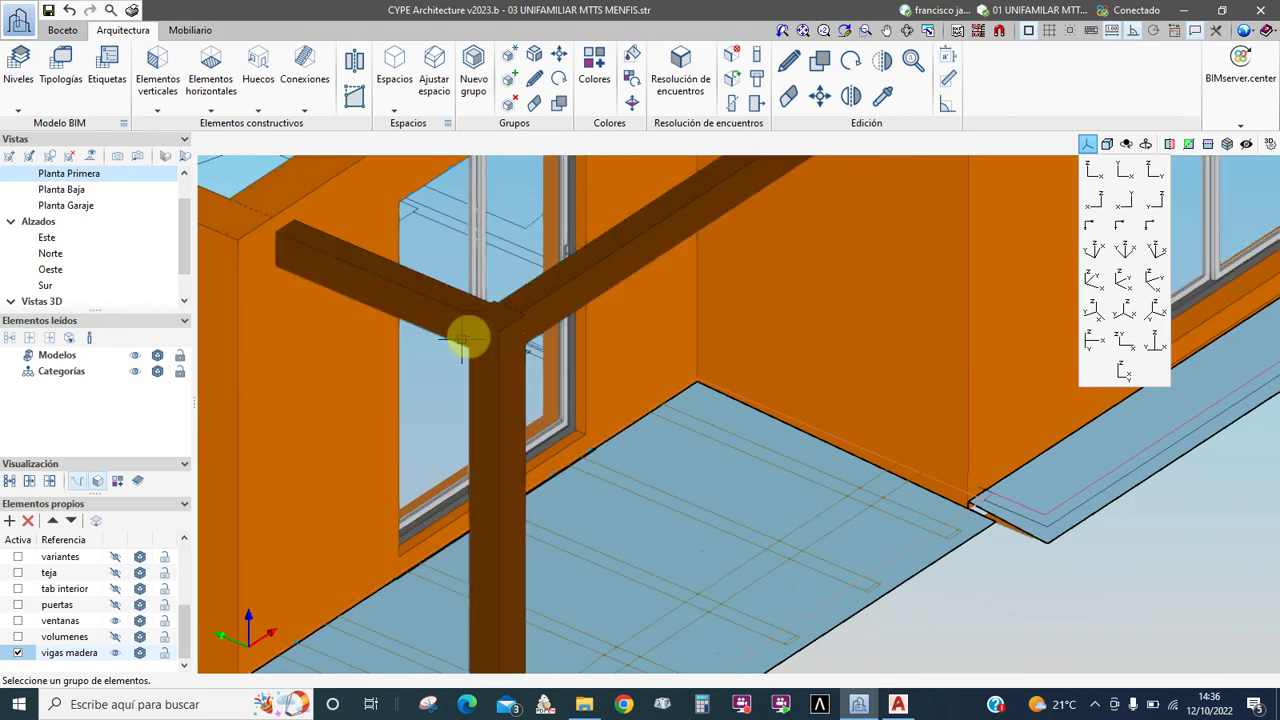
pyautogui.click(497, 340)
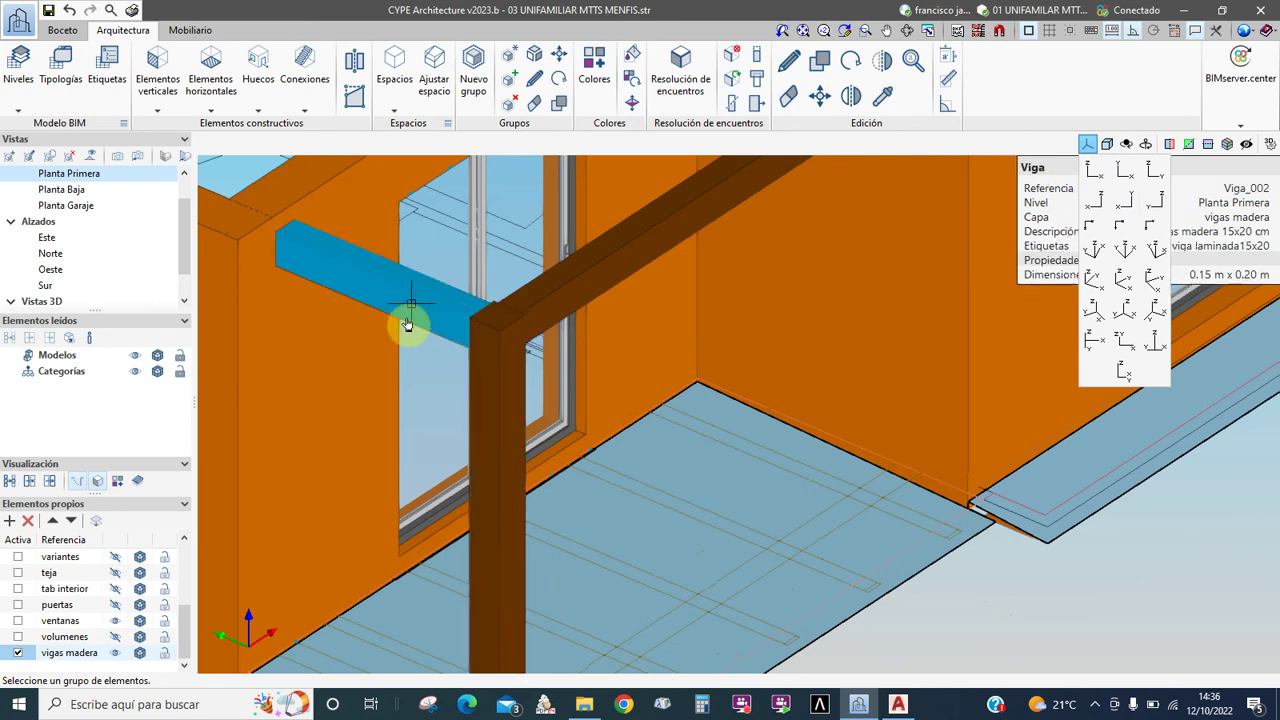
pyautogui.moveTo(594, 529); pyautogui.dragTo(594, 371, button='middle')
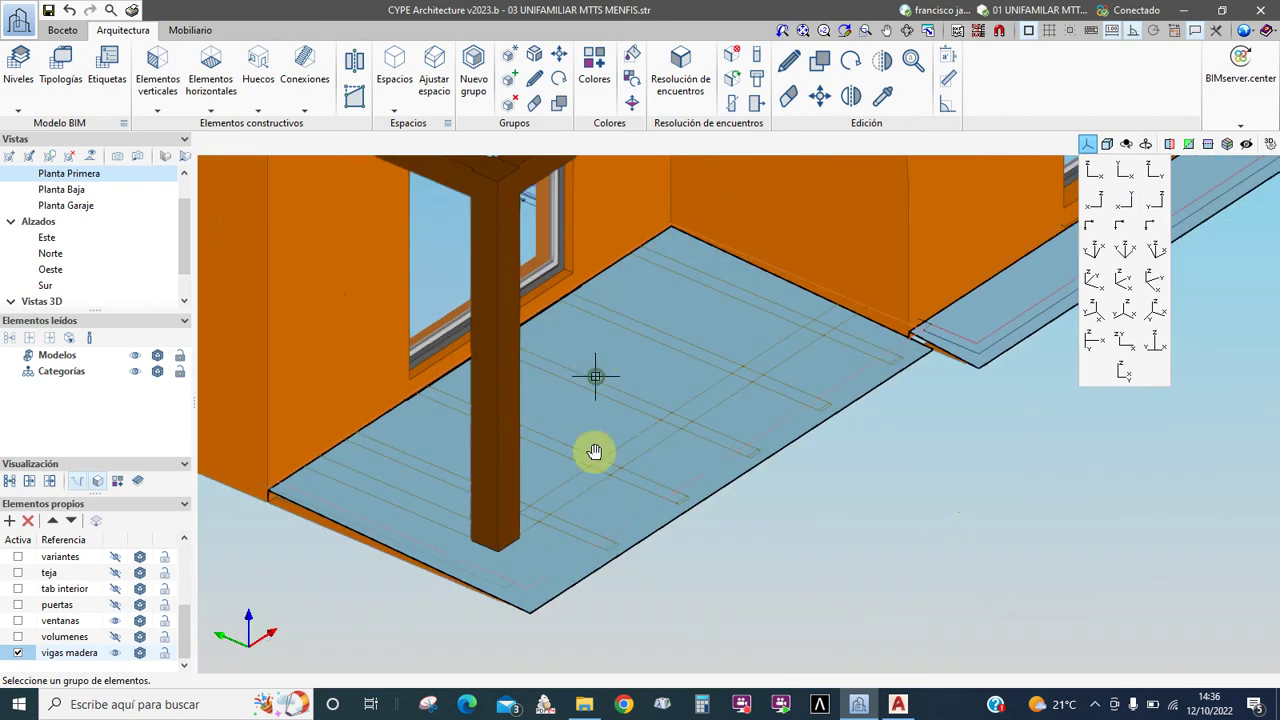
pyautogui.moveTo(583, 530); pyautogui.dragTo(597, 624, button='middle')
pyautogui.scroll(5, 597, 624)
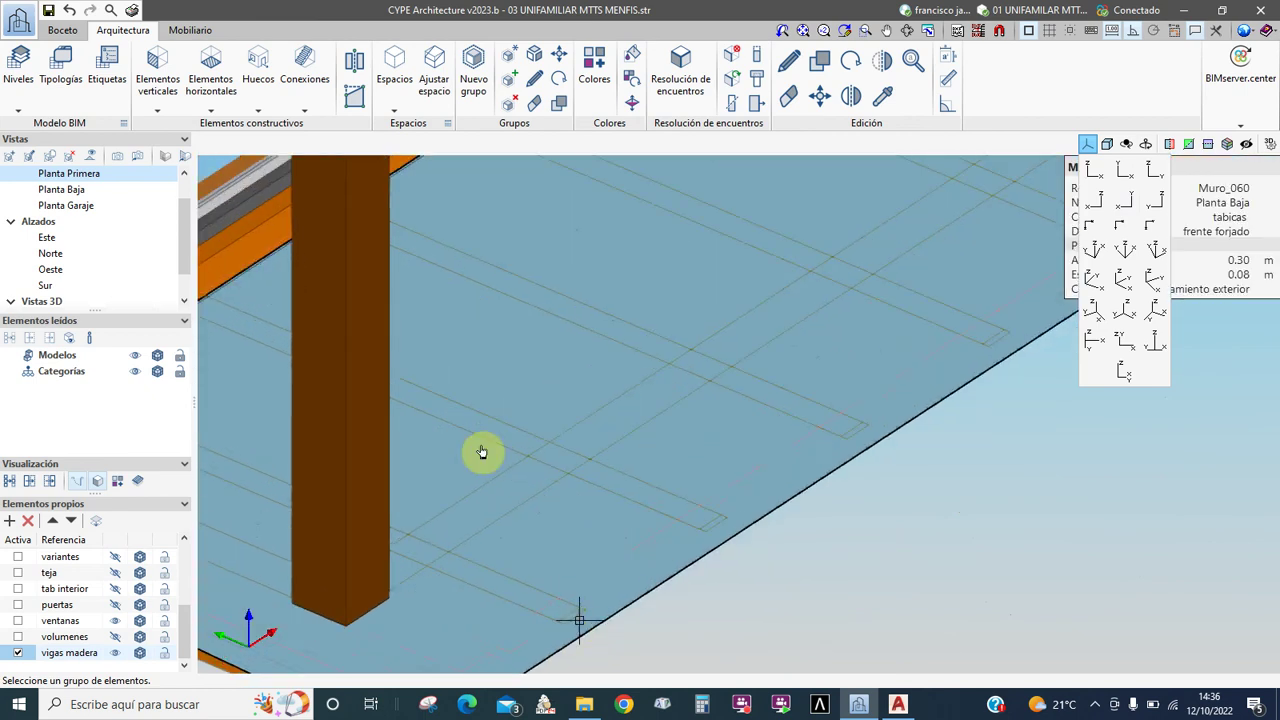
# Step: Open the sketch tools, check the purlin support height in the AutoCAD section and return to CYPE Architecture
pyautogui.click(60, 29)
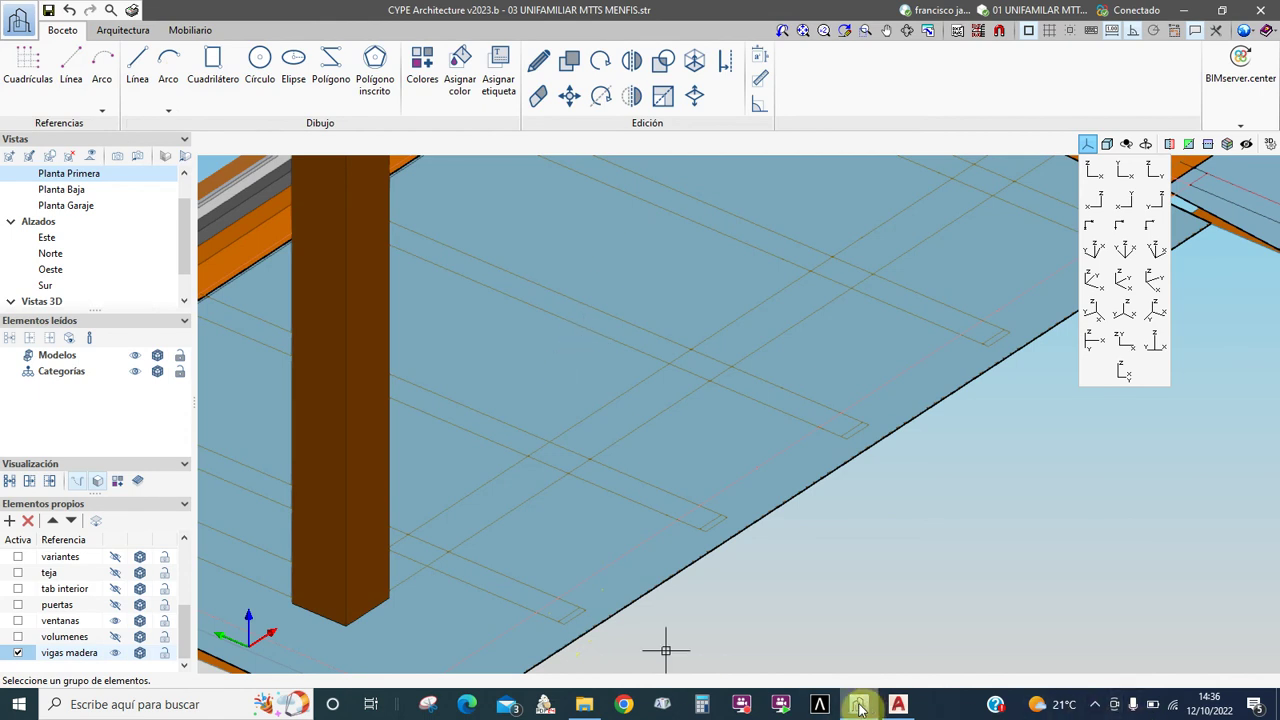
pyautogui.click(856, 615)
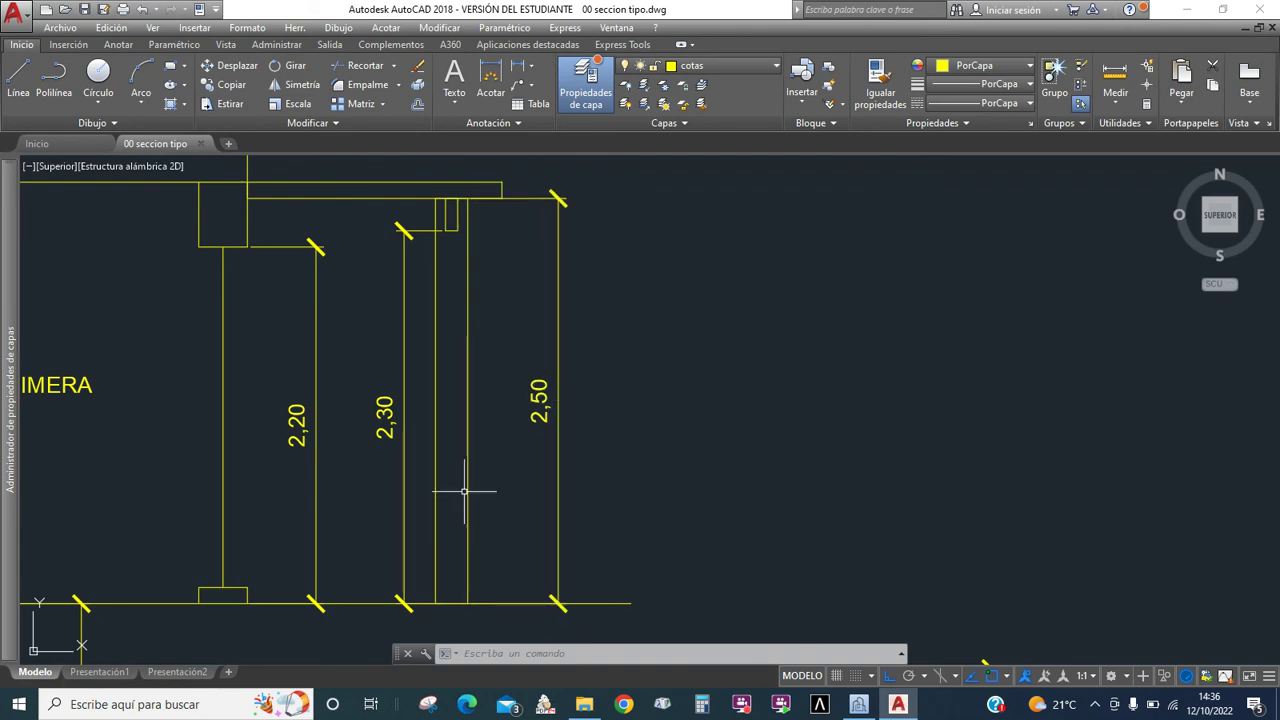
pyautogui.moveTo(867, 707)
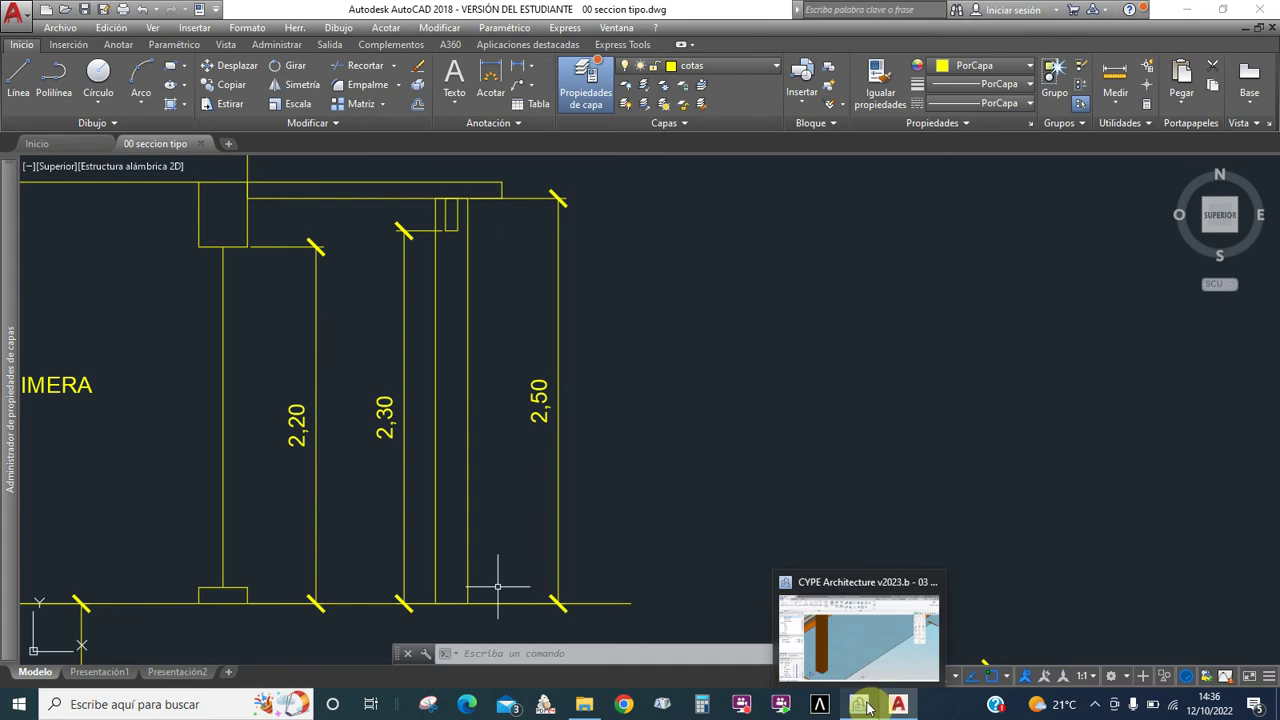
pyautogui.click(858, 587)
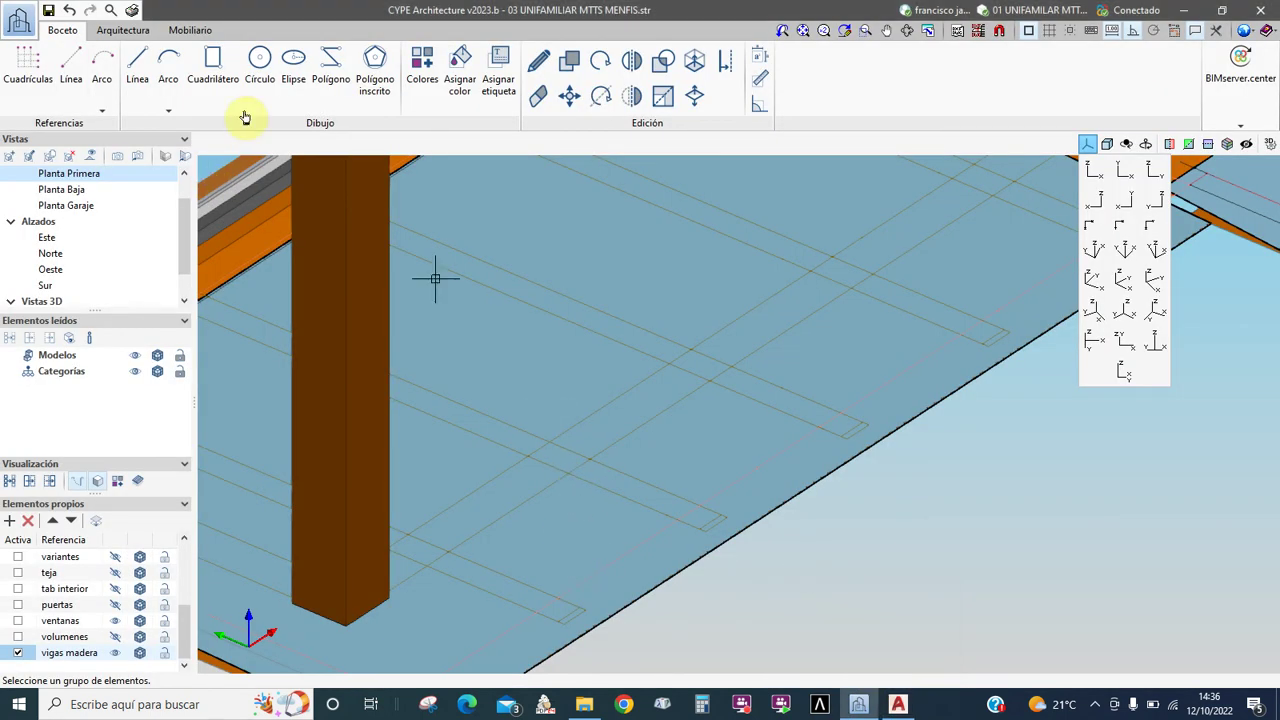
# Step: Start a vertical reference line in 2D mode from the middle of the outer end of the purlin outline beside the pillar
pyautogui.click(663, 457)
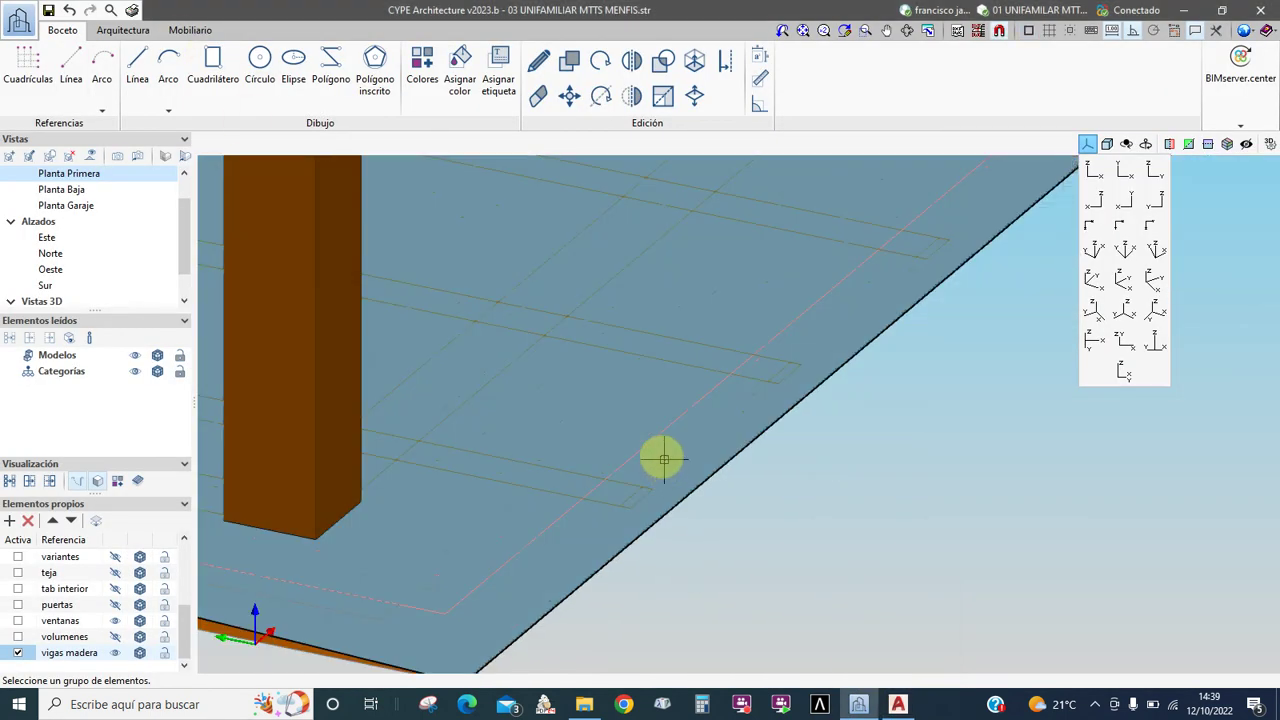
pyautogui.click(396, 289)
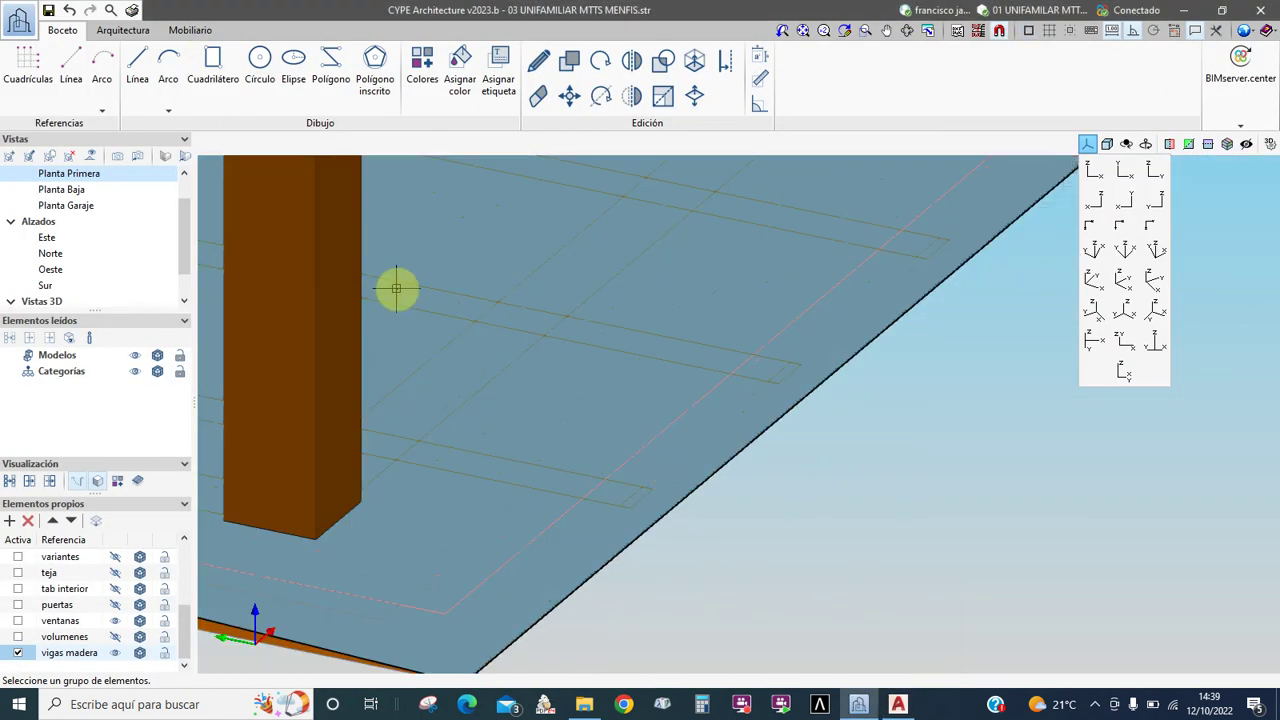
pyautogui.click(327, 256)
pyautogui.click(137, 80)
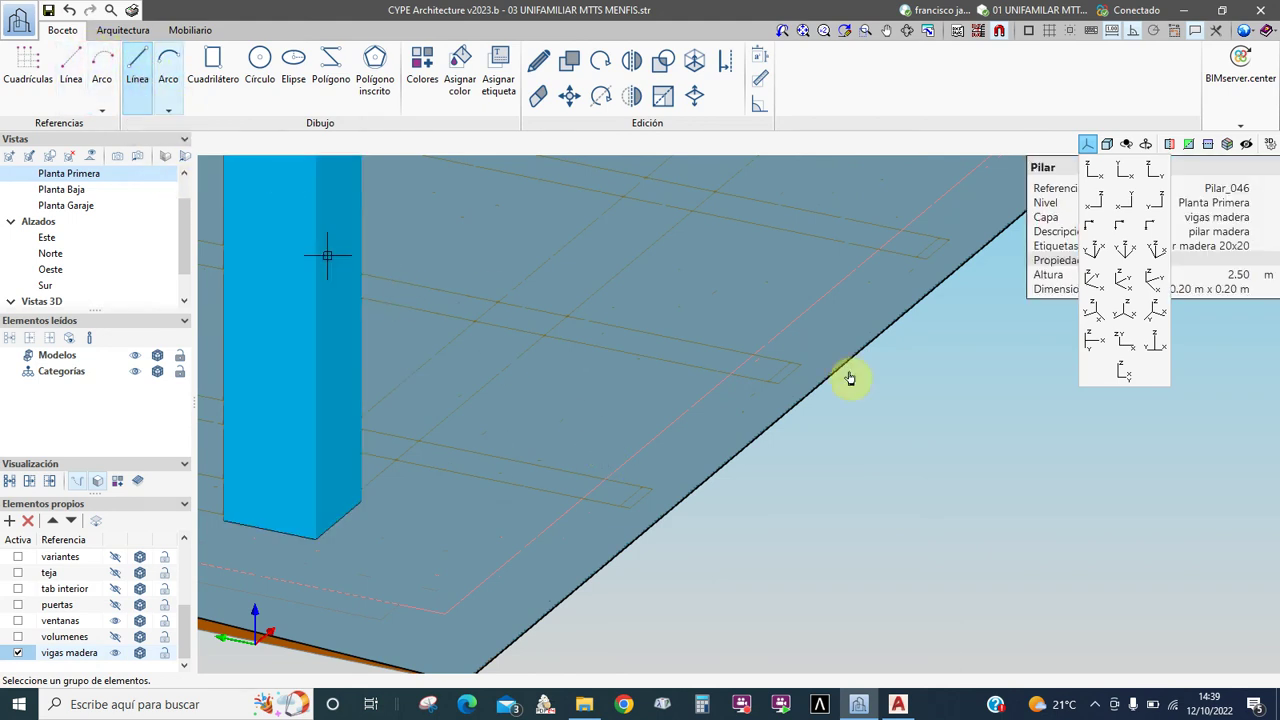
pyautogui.click(137, 68)
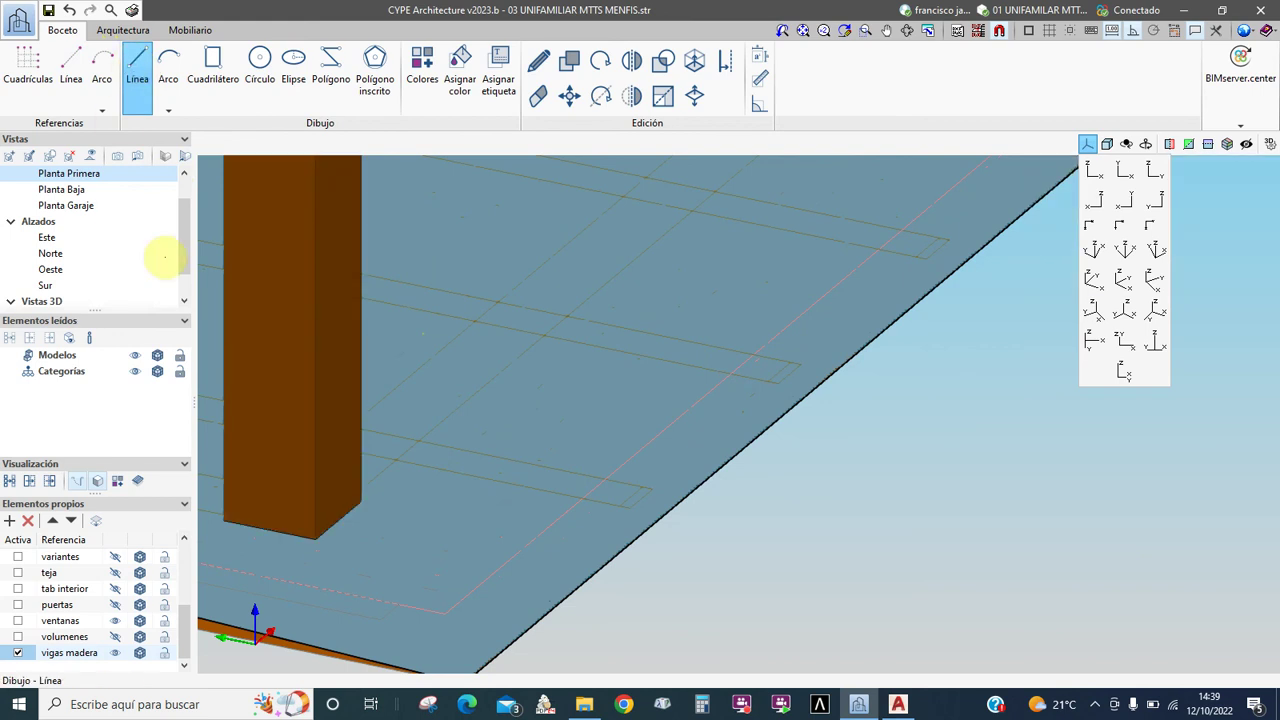
pyautogui.click(231, 144)
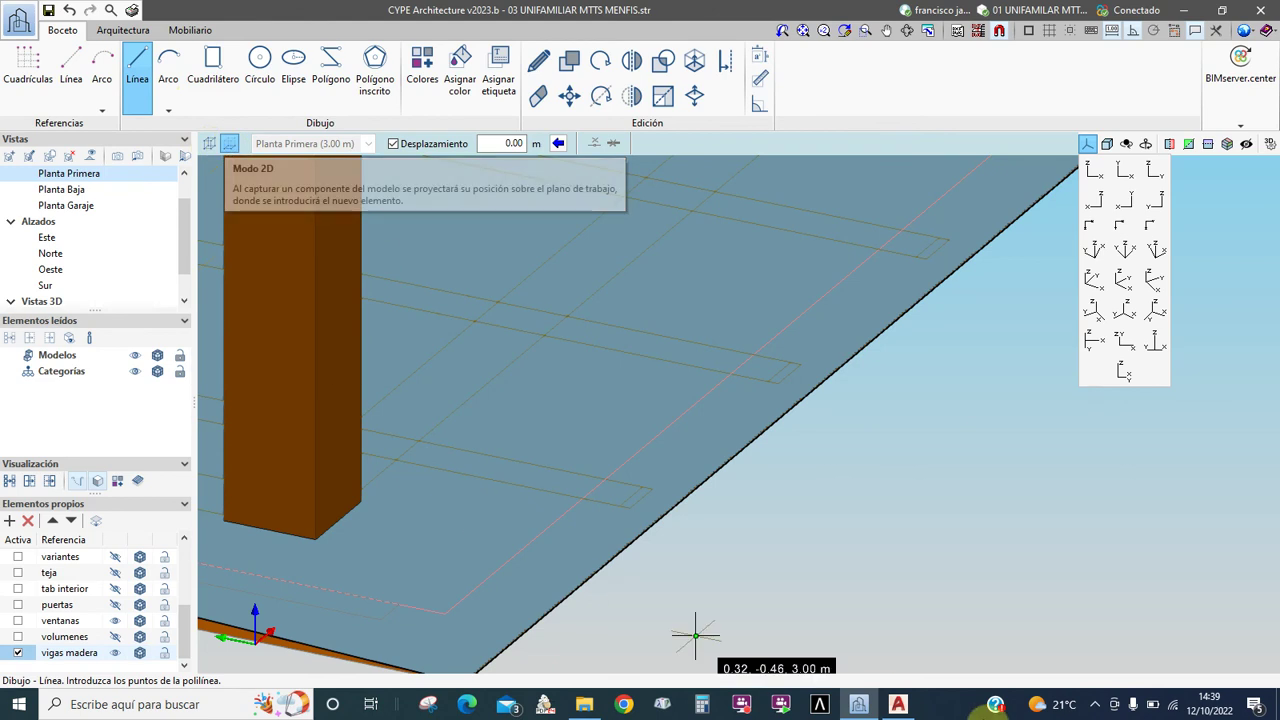
pyautogui.click(641, 498)
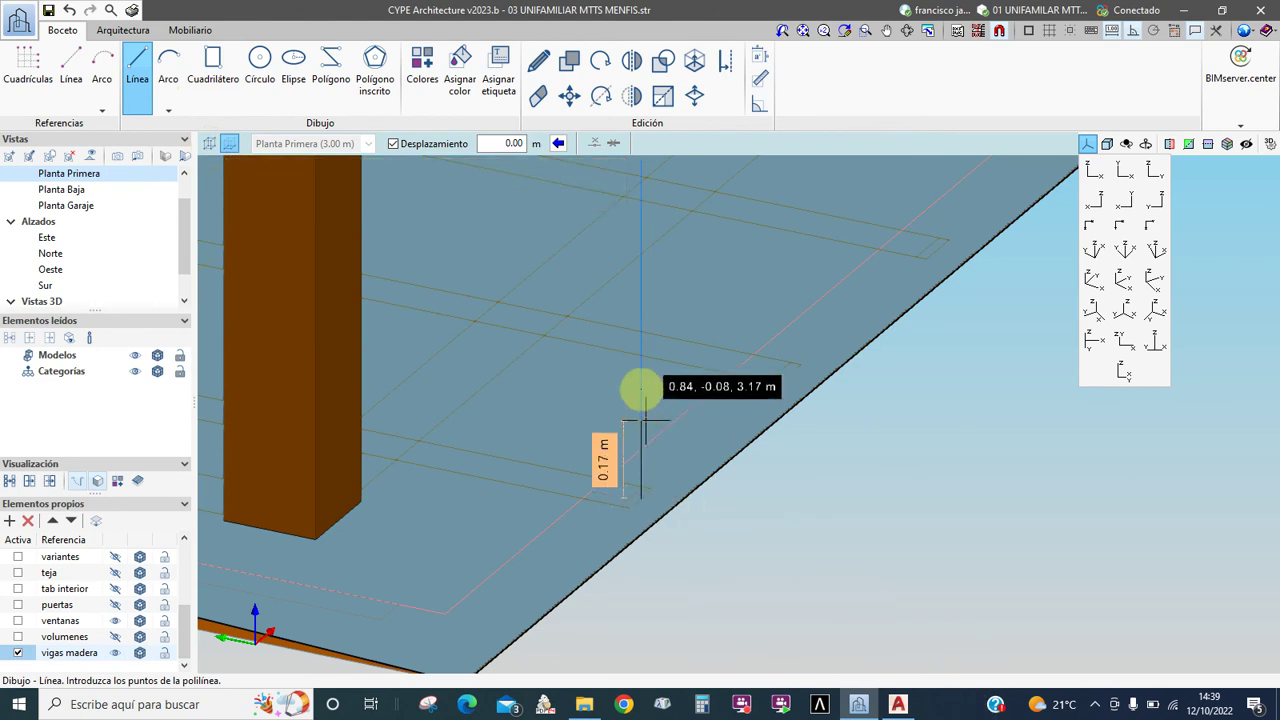